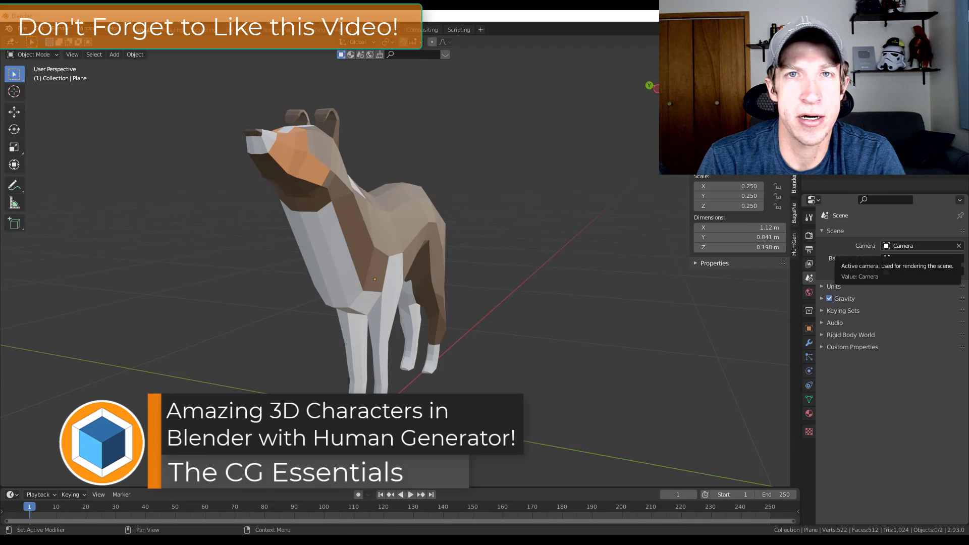
pyautogui.click(374, 258)
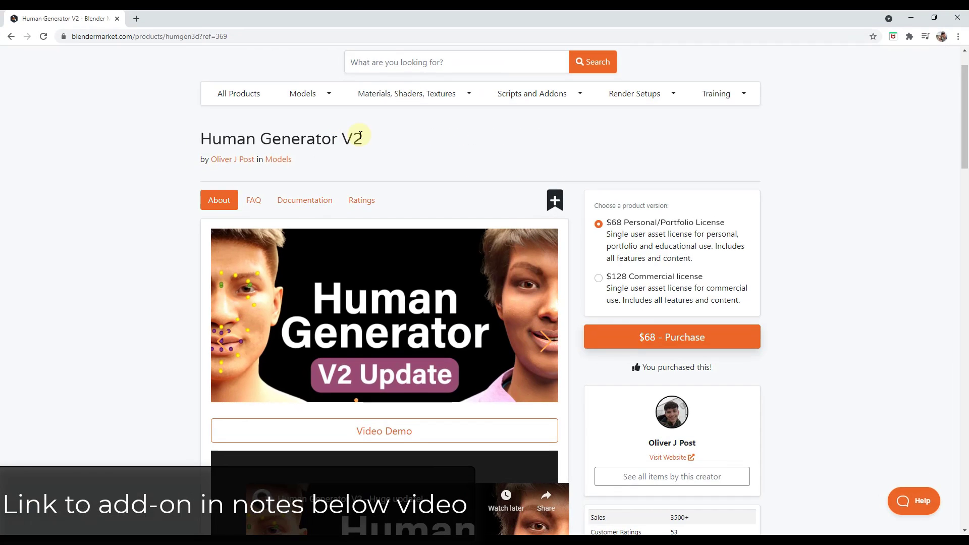
# Step: Look through the Human Generator V2 product page, including its feature summary
pyautogui.click(372, 242)
pyautogui.scroll(-10, 263, 277)
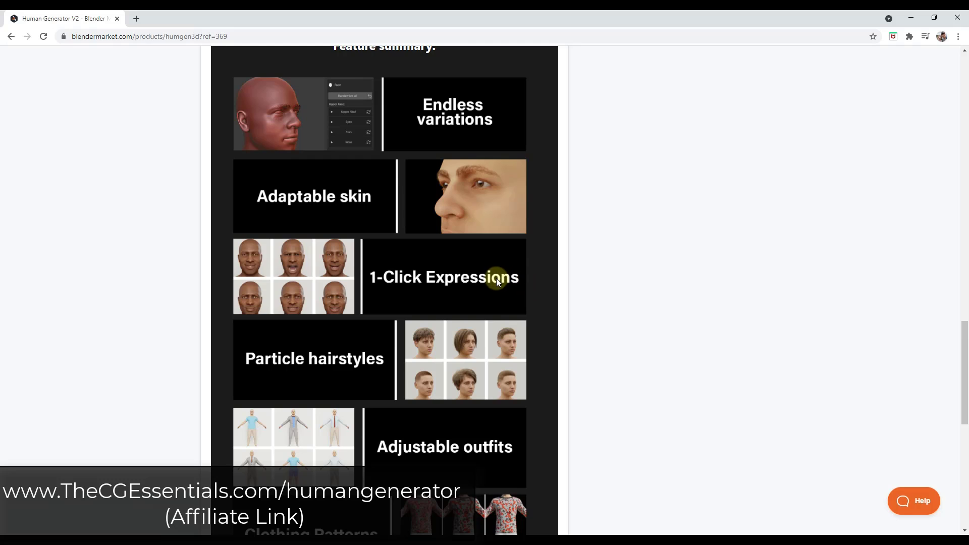
pyautogui.scroll(1, 496, 278)
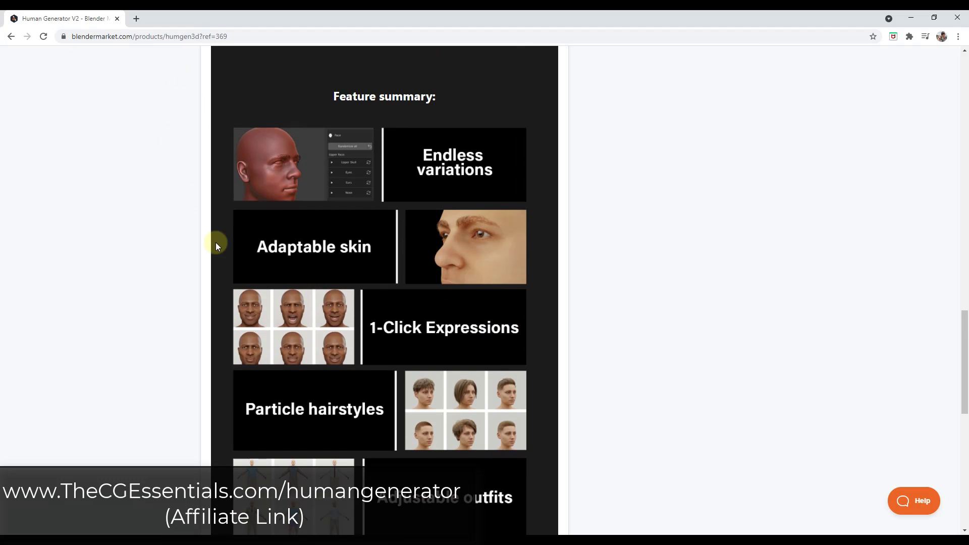
pyautogui.scroll(15, 365, 313)
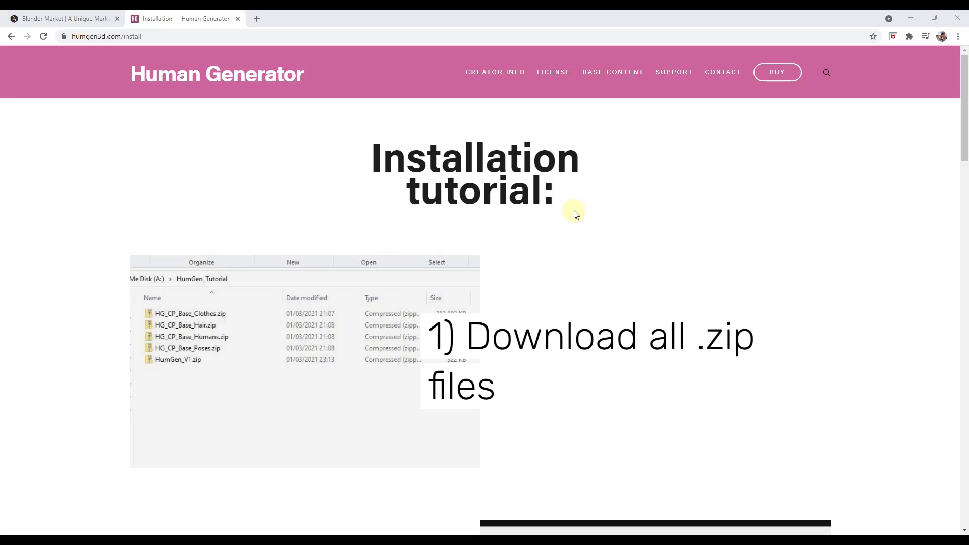
# Step: Read the Human Generator installation tutorial, from downloading the zip files through selecting the content packs
pyautogui.scroll(-2, 158, 320)
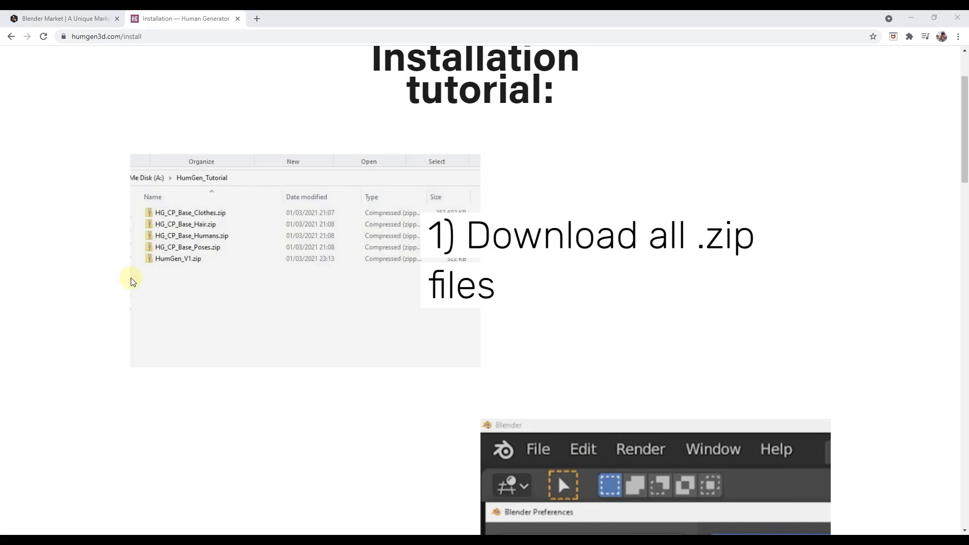
pyautogui.scroll(-7, 251, 264)
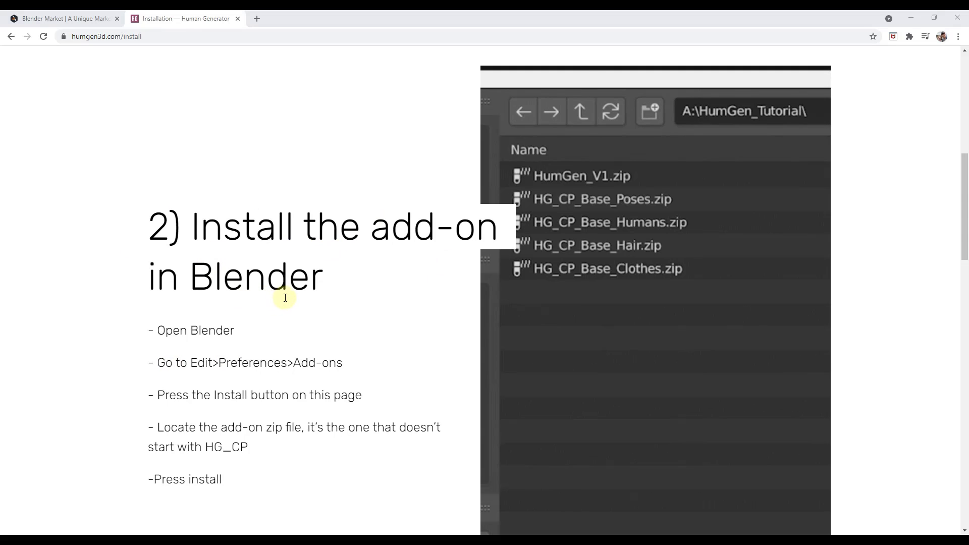
pyautogui.scroll(-15, 281, 295)
pyautogui.scroll(3, 328, 288)
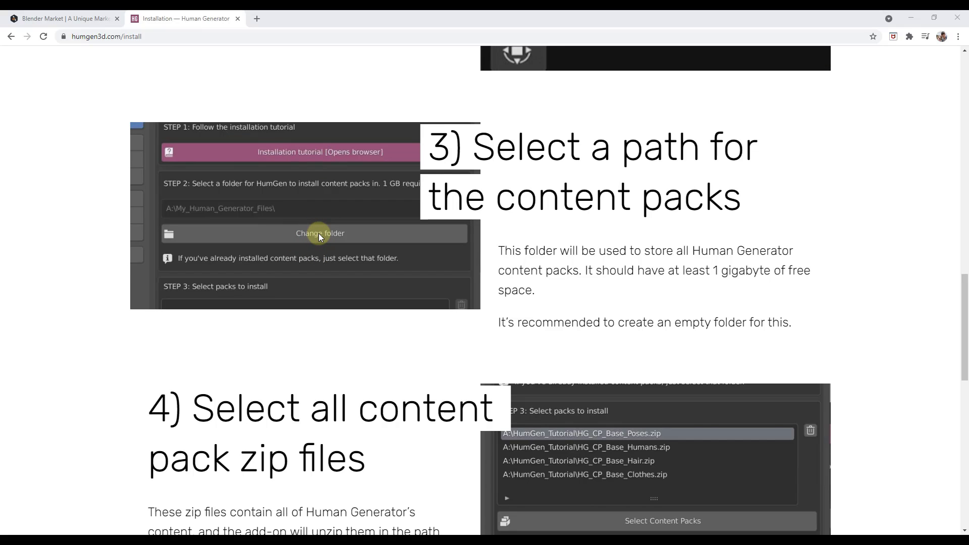
pyautogui.scroll(-4, 319, 232)
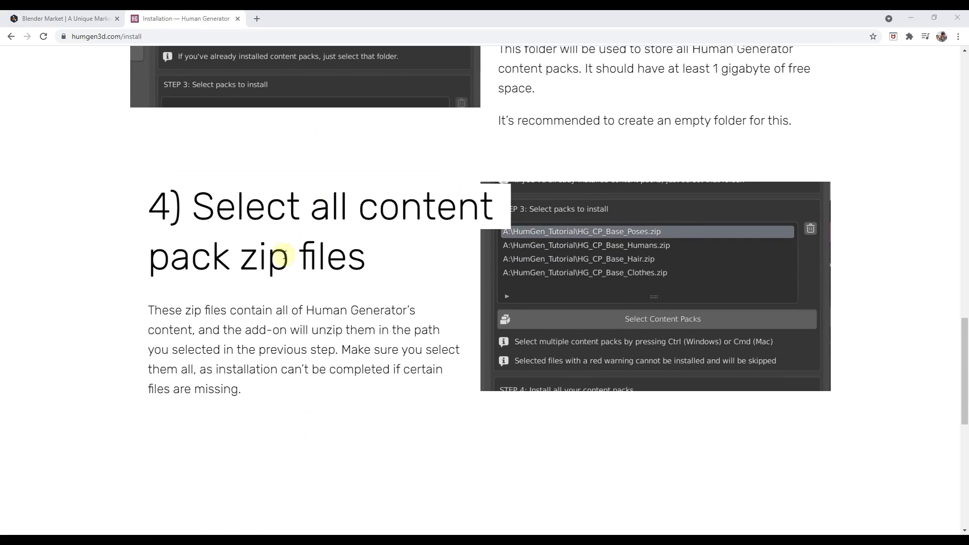
pyautogui.scroll(-7, 318, 260)
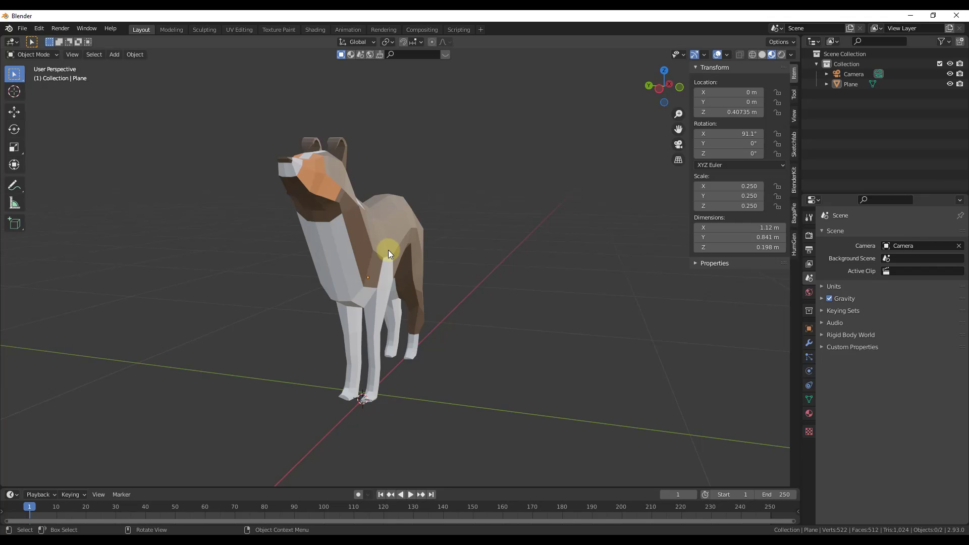
# Step: Switch to Blender, open the preferences and examine the settings of the Human Generator 3D add-on
pyautogui.moveTo(388, 250); pyautogui.dragTo(384, 250, button='middle')
pyautogui.click(39, 28)
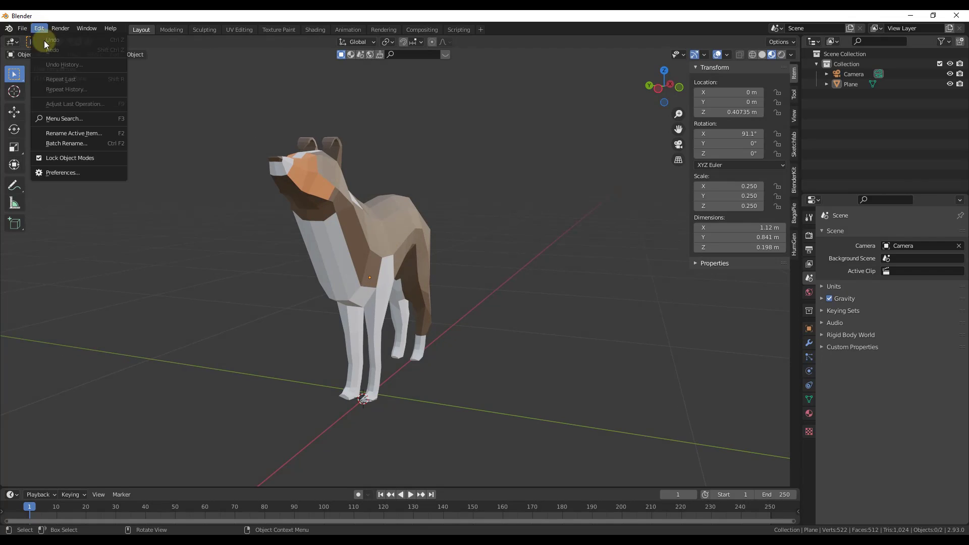
pyautogui.click(65, 173)
pyautogui.scroll(-7, 272, 189)
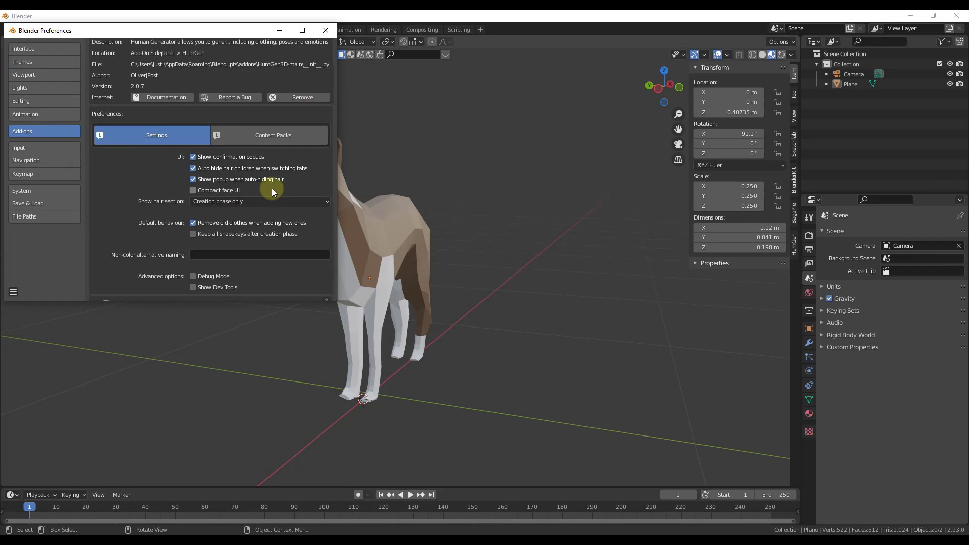
pyautogui.scroll(5, 191, 192)
pyautogui.scroll(2, 250, 132)
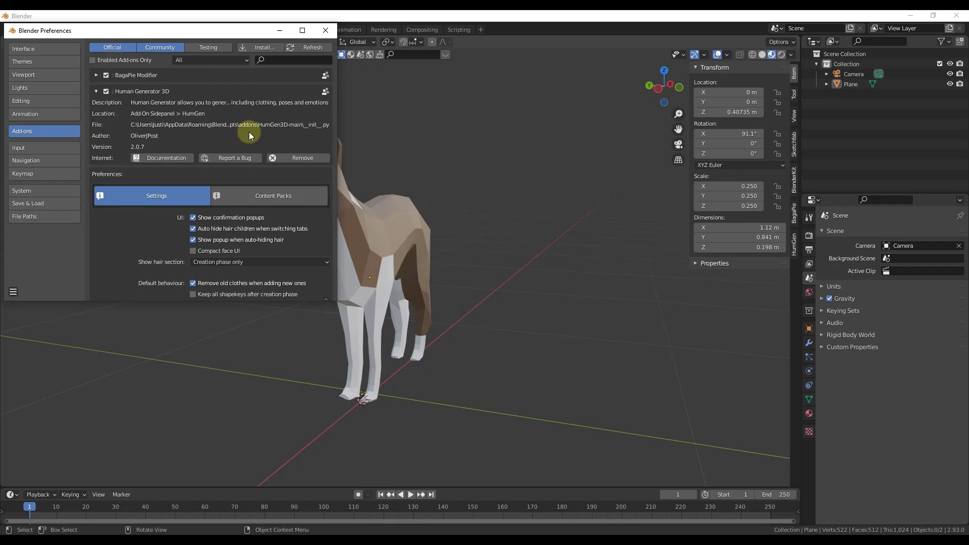
pyautogui.scroll(-3, 167, 217)
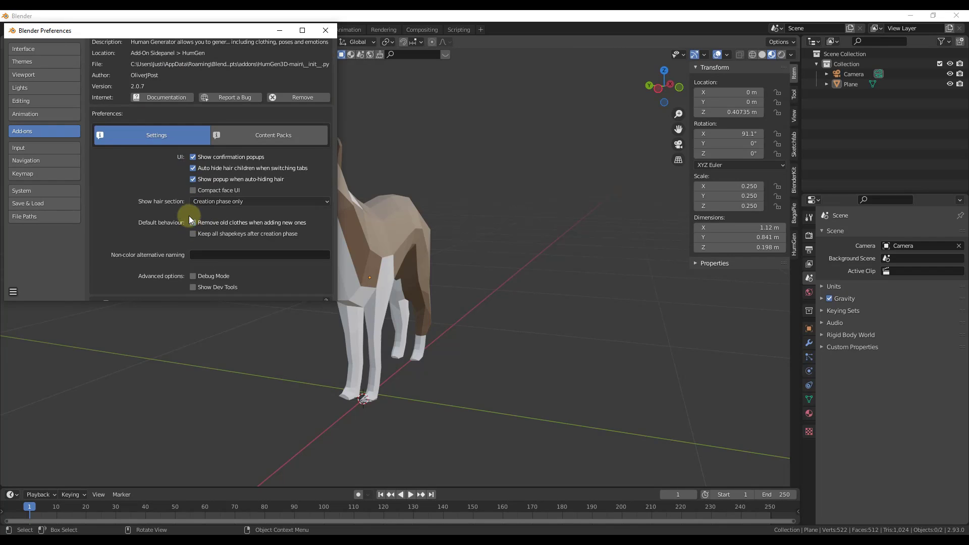
# Step: Check the add-on's list of installed content packs, return to its settings and close the preferences
pyautogui.click(255, 132)
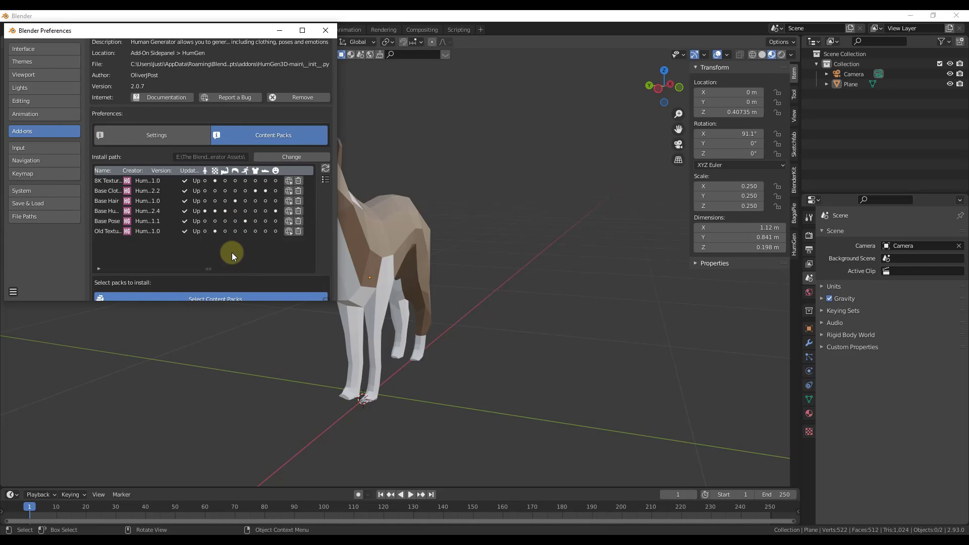
pyautogui.scroll(-1, 241, 244)
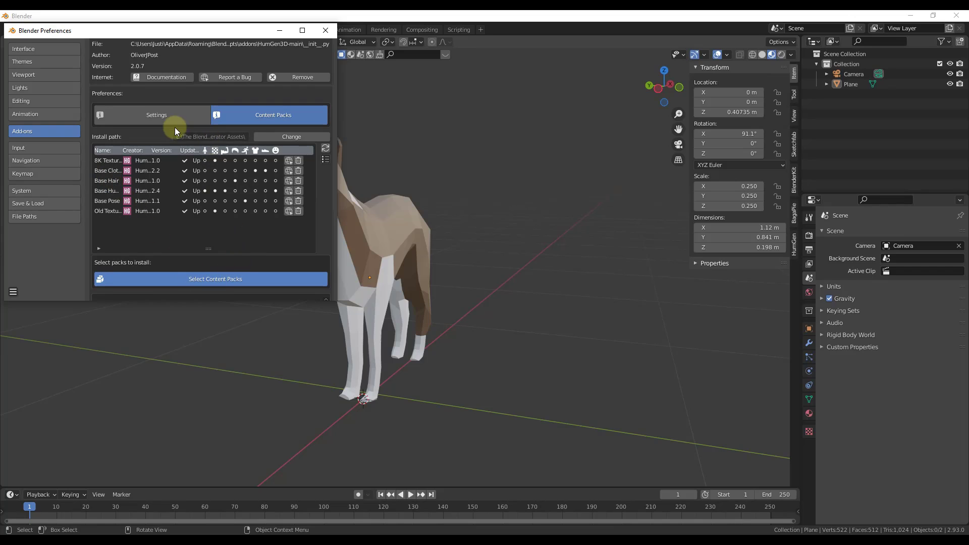
pyautogui.click(154, 114)
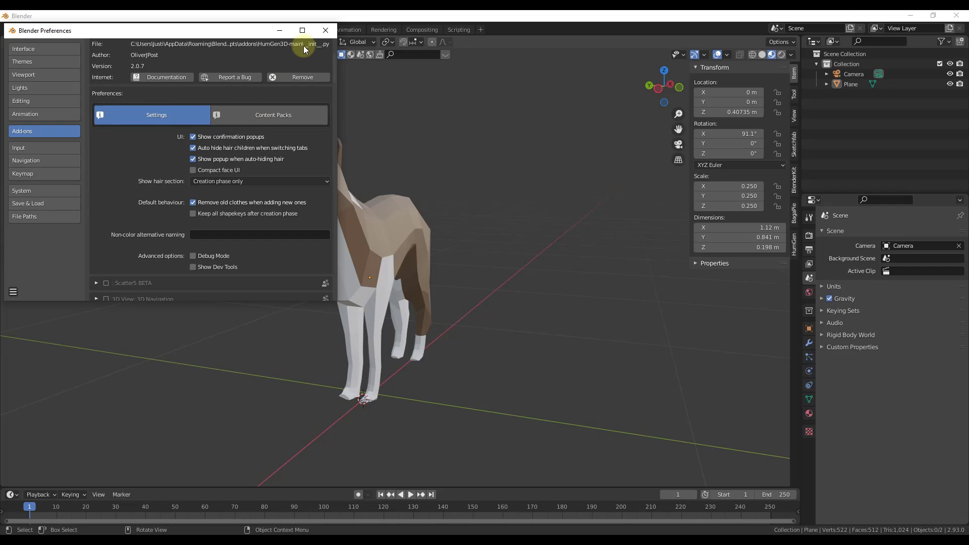
pyautogui.click(325, 31)
# Step: Show the Human Generator (HumGen) controls in the 3D viewport's sidebar
pyautogui.moveTo(480, 288); pyautogui.dragTo(401, 228, button='middle')
pyautogui.press('n')
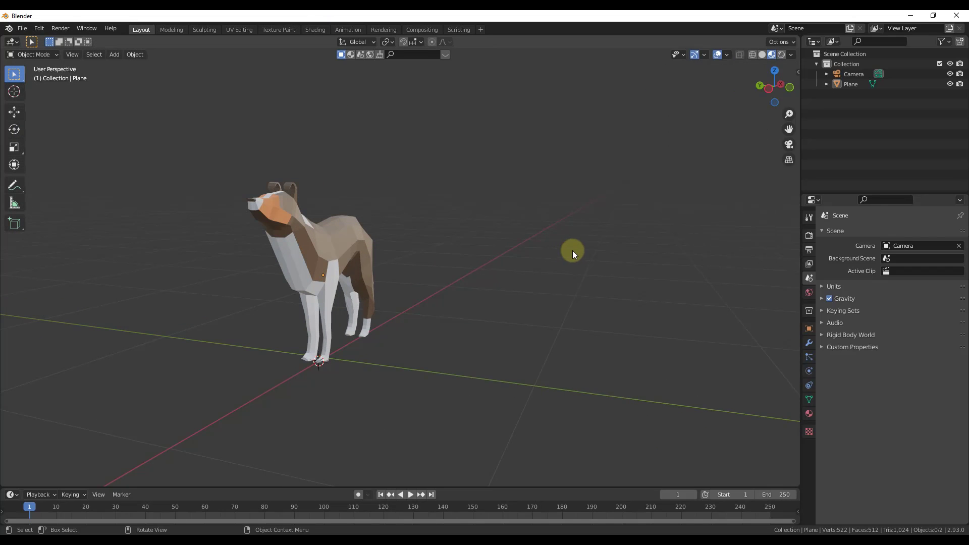
pyautogui.press('n')
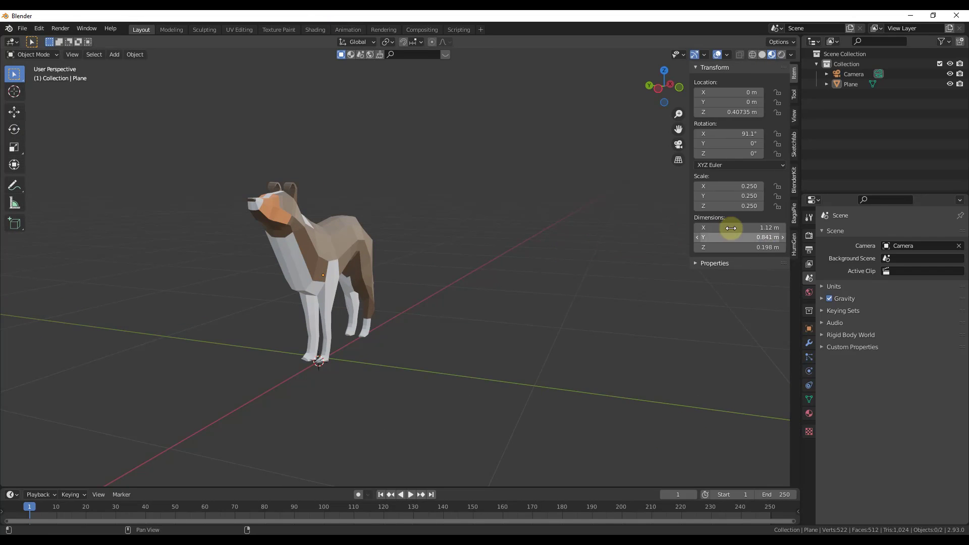
pyautogui.click(796, 246)
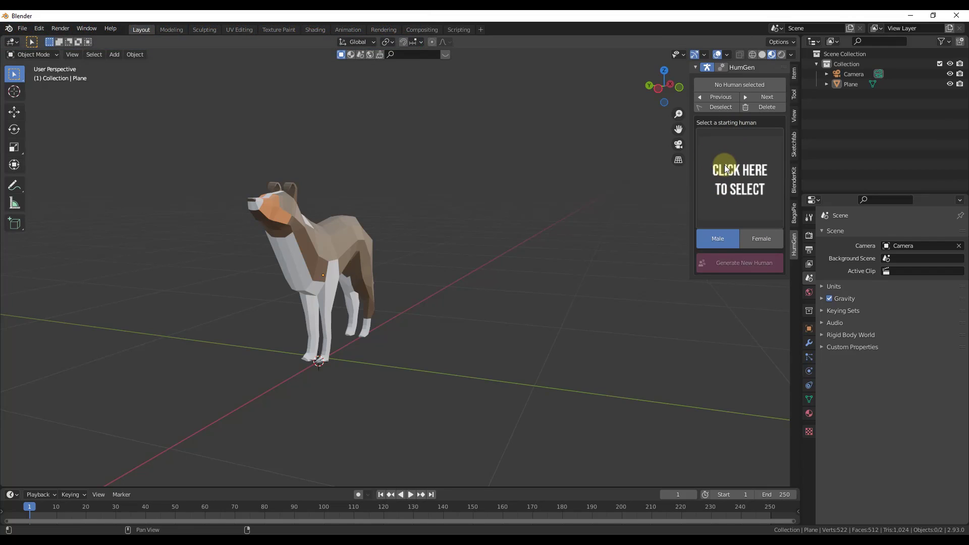
# Step: Reopen the Human Generator tutorial from the extras, read through to the second Hair page, and exit back to the main HumGen controls
pyautogui.click(722, 68)
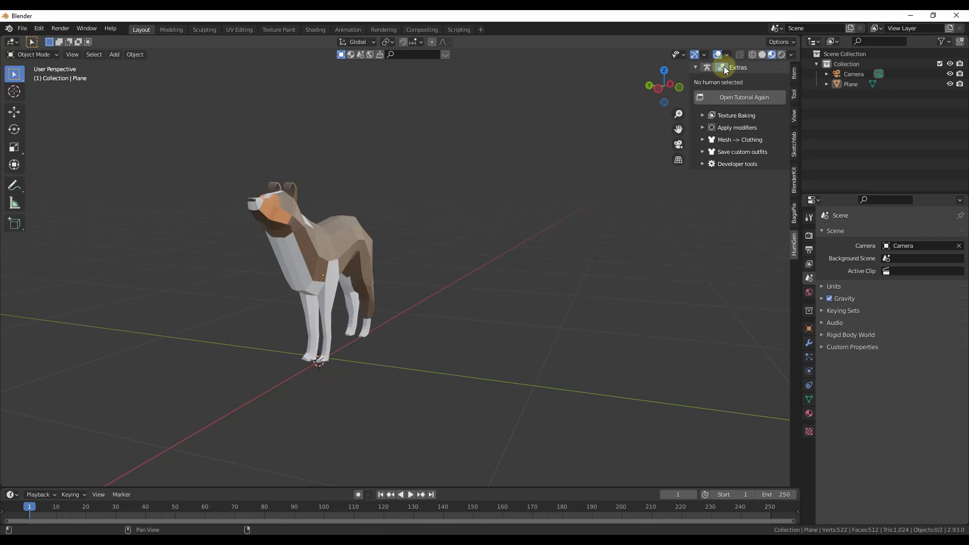
pyautogui.click(740, 100)
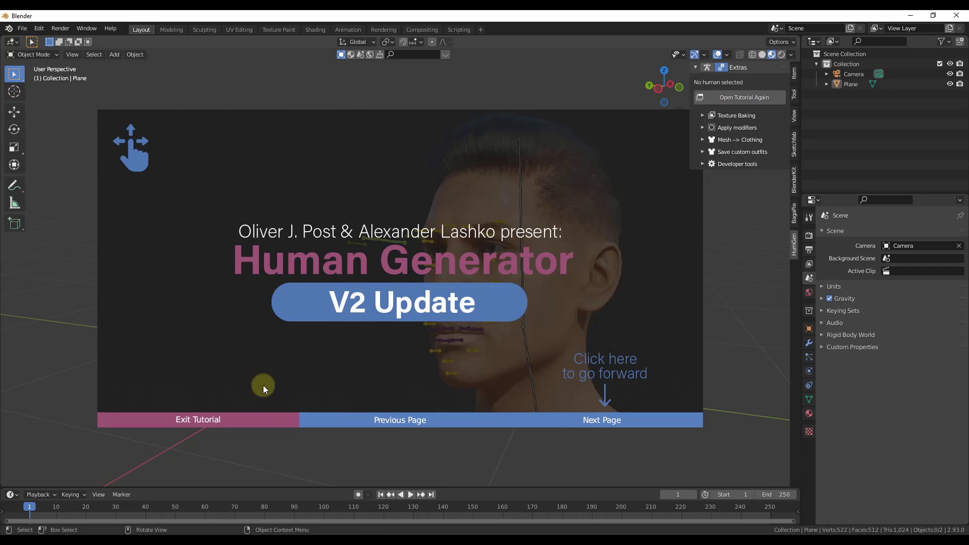
pyautogui.click(590, 417)
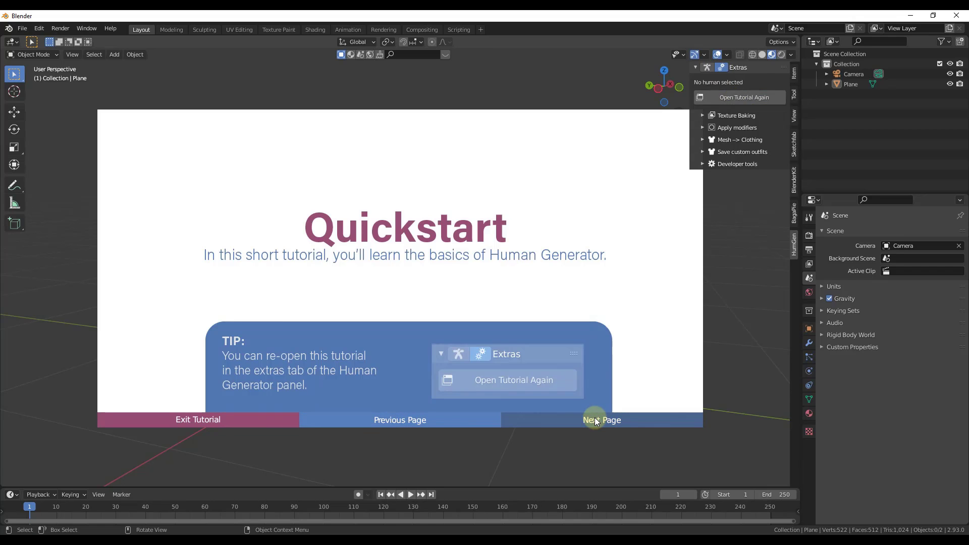
pyautogui.click(596, 420)
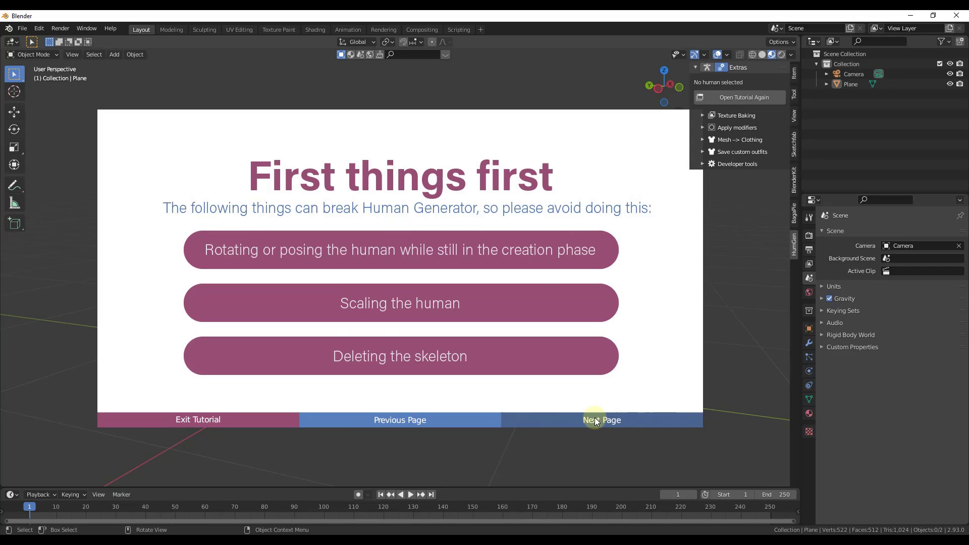
pyautogui.click(591, 421)
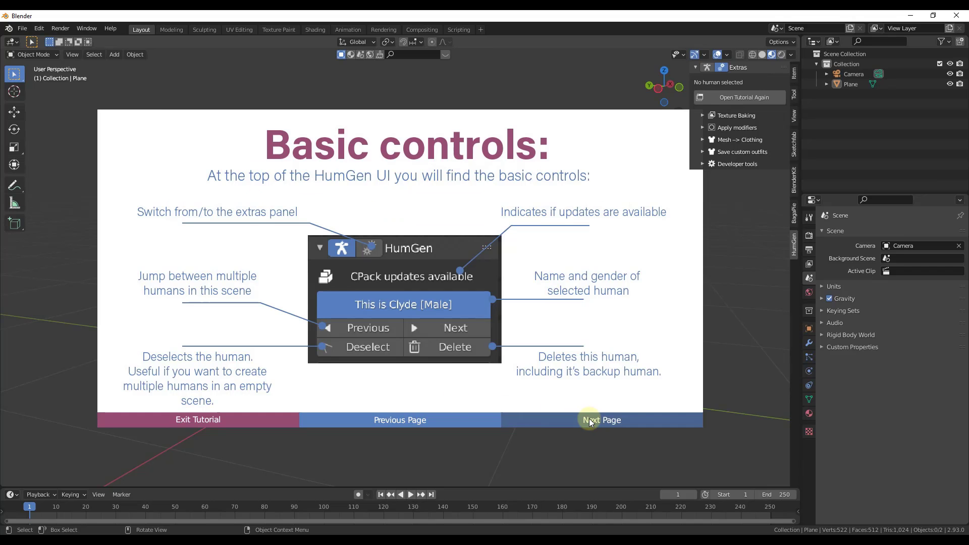
pyautogui.click(591, 421)
pyautogui.click(591, 421)
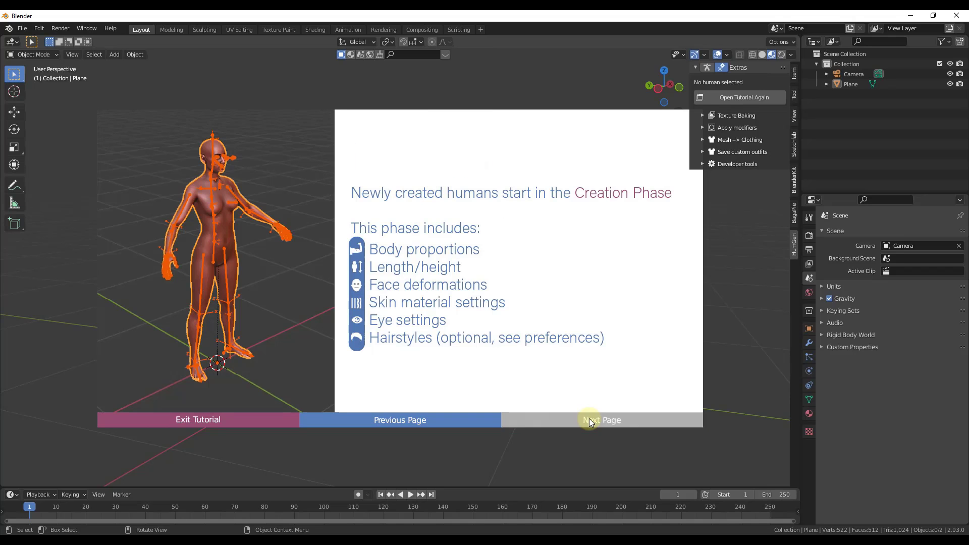
pyautogui.click(590, 421)
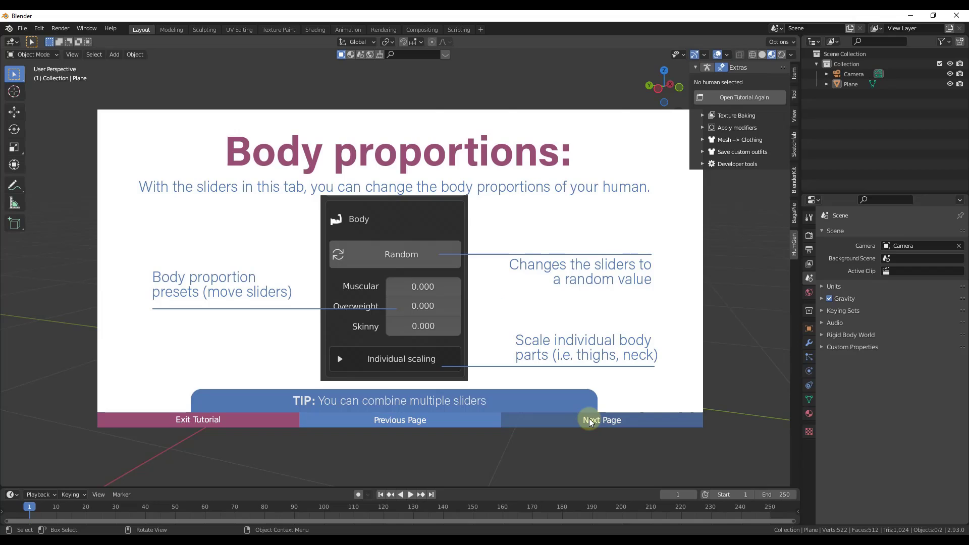
pyautogui.click(590, 421)
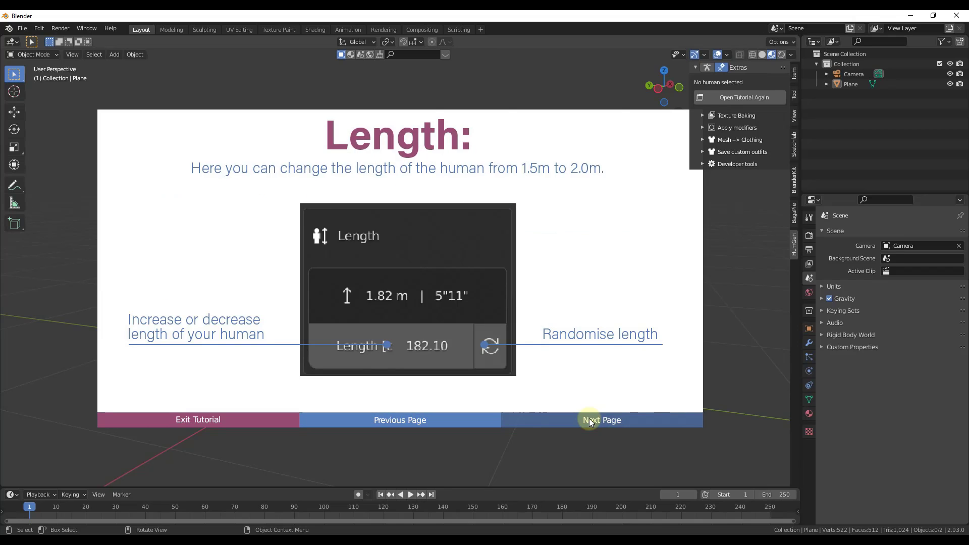
pyautogui.click(590, 421)
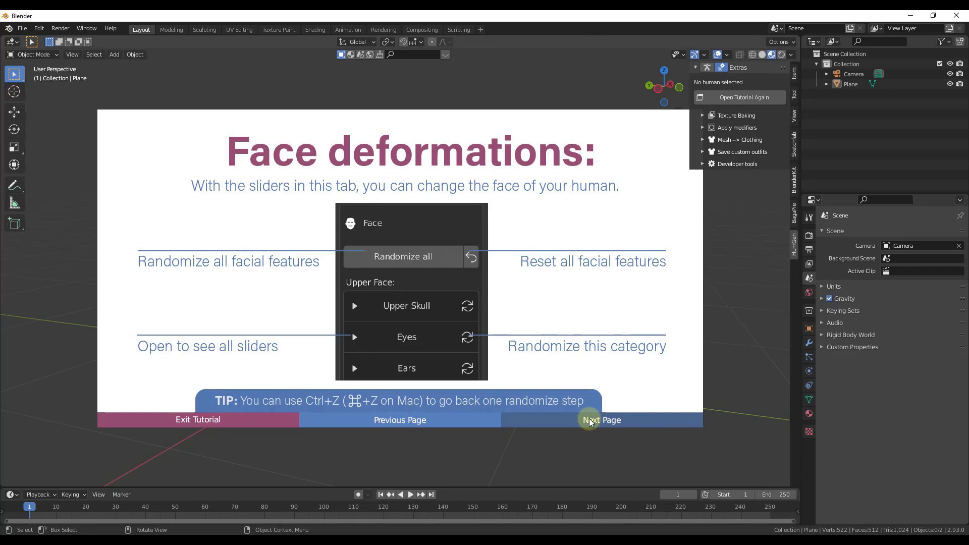
pyautogui.click(591, 421)
pyautogui.click(590, 421)
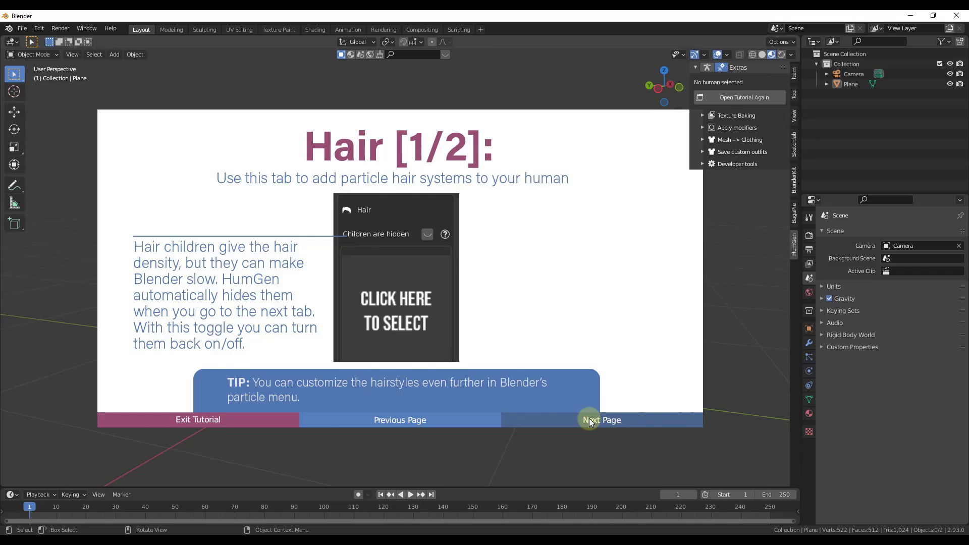
pyautogui.click(591, 421)
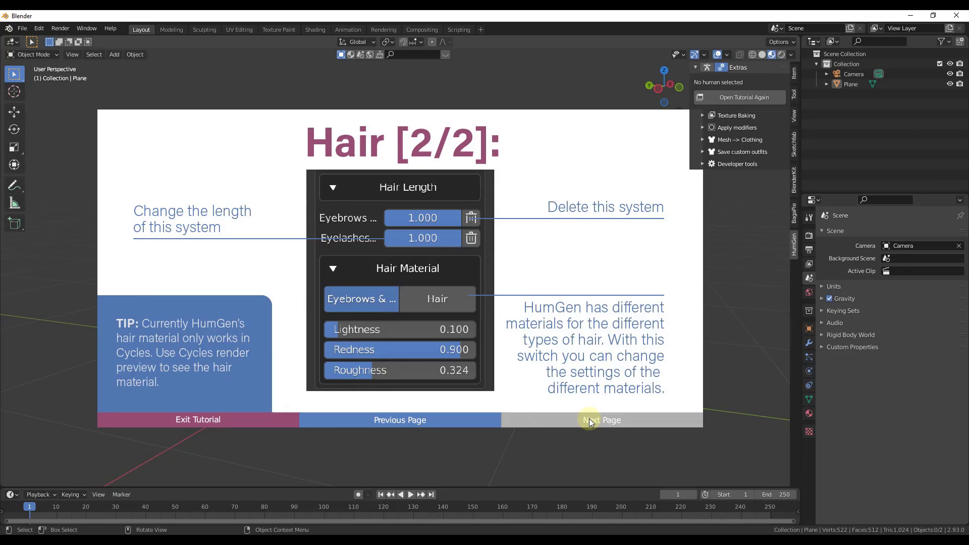
pyautogui.click(209, 422)
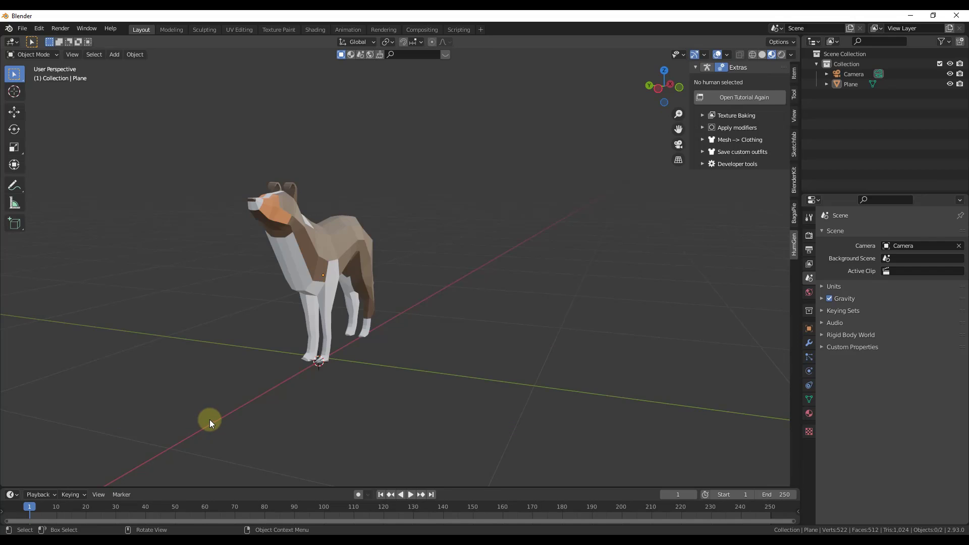
pyautogui.click(708, 68)
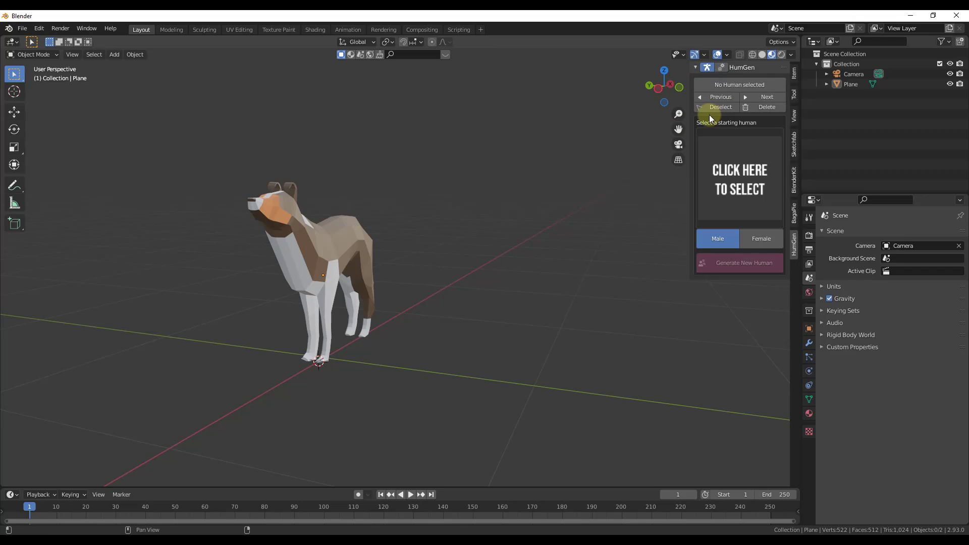
# Step: Move the dog model along the ground plane away from the origin, about -1.94 m in X and 1.60 m in Y
pyautogui.click(341, 274)
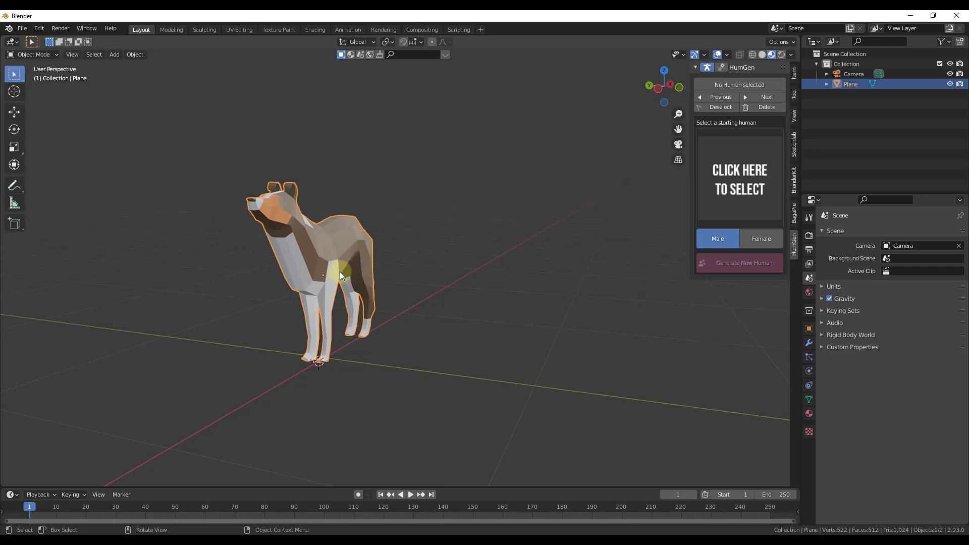
pyautogui.moveTo(356, 269)
pyautogui.mouseDown(button='middle')
pyautogui.moveTo(340, 280)
pyautogui.moveTo(364, 259)
pyautogui.mouseUp(button='middle')
pyautogui.scroll(-2, 364, 259)
pyautogui.press('g')
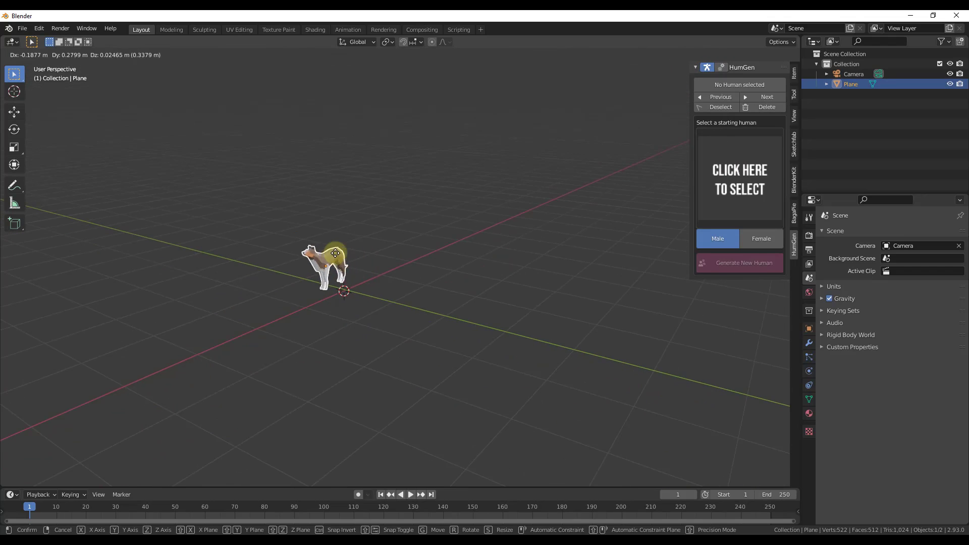
pyautogui.hotkey('shift', 'z')
pyautogui.click(217, 270)
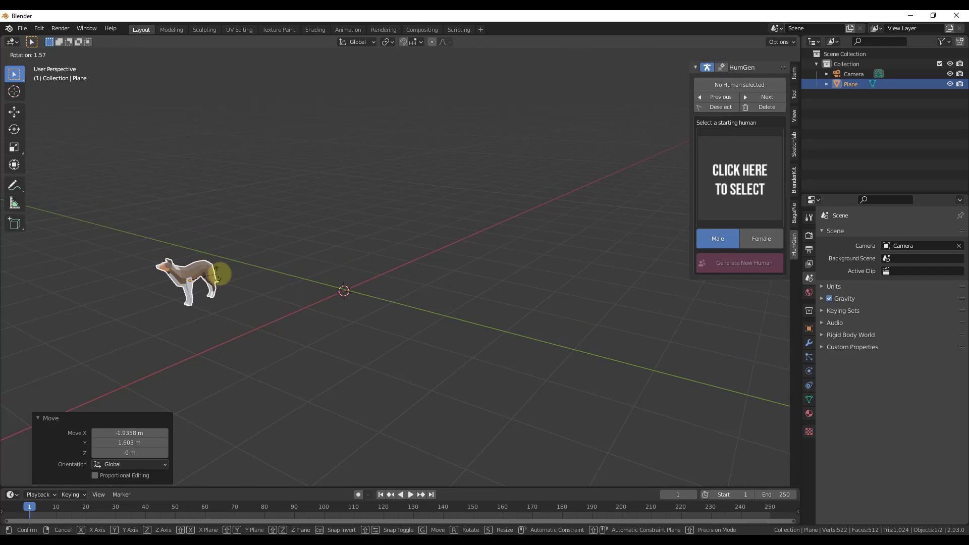
# Step: Rotate the dog model about 114° around the Z axis so it turns toward the scene's origin
pyautogui.press('r')
pyautogui.press('z')
pyautogui.click(152, 223)
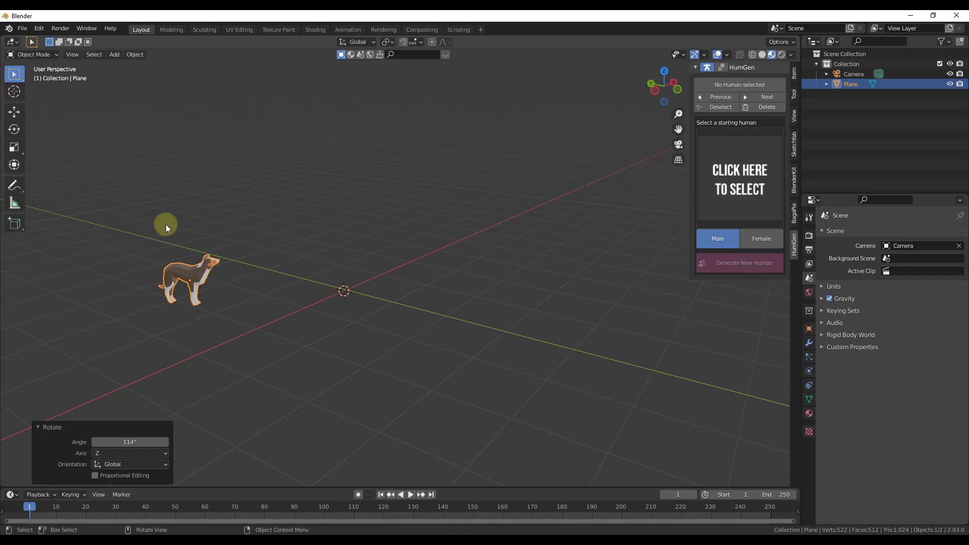
pyautogui.scroll(2, 288, 265)
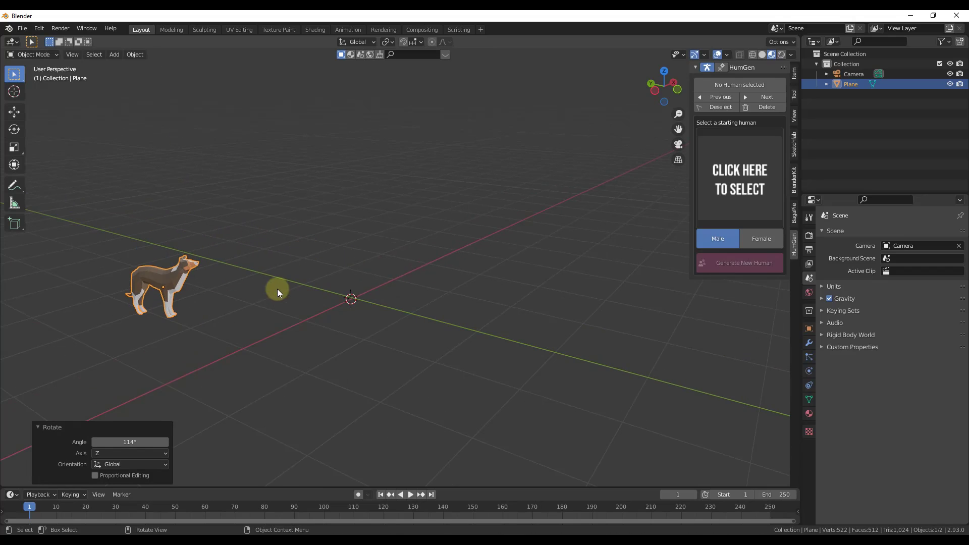
# Step: Browse the available starting humans for both the male and female genders
pyautogui.click(732, 180)
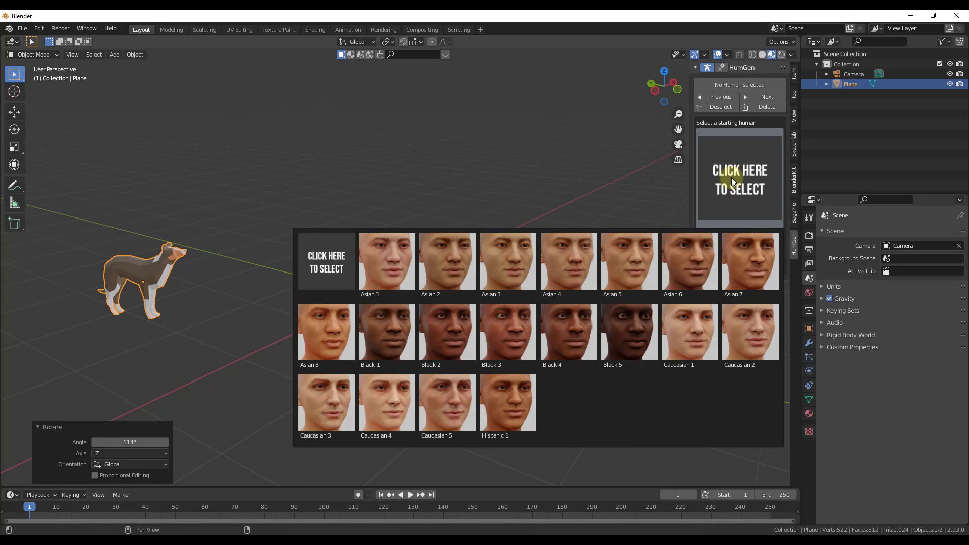
pyautogui.click(732, 176)
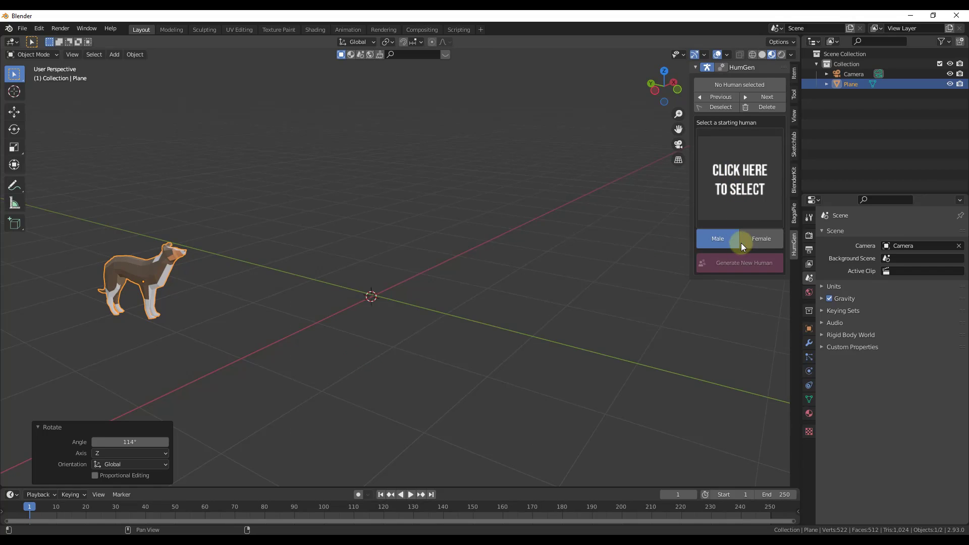
pyautogui.click(741, 244)
pyautogui.click(739, 173)
pyautogui.click(739, 174)
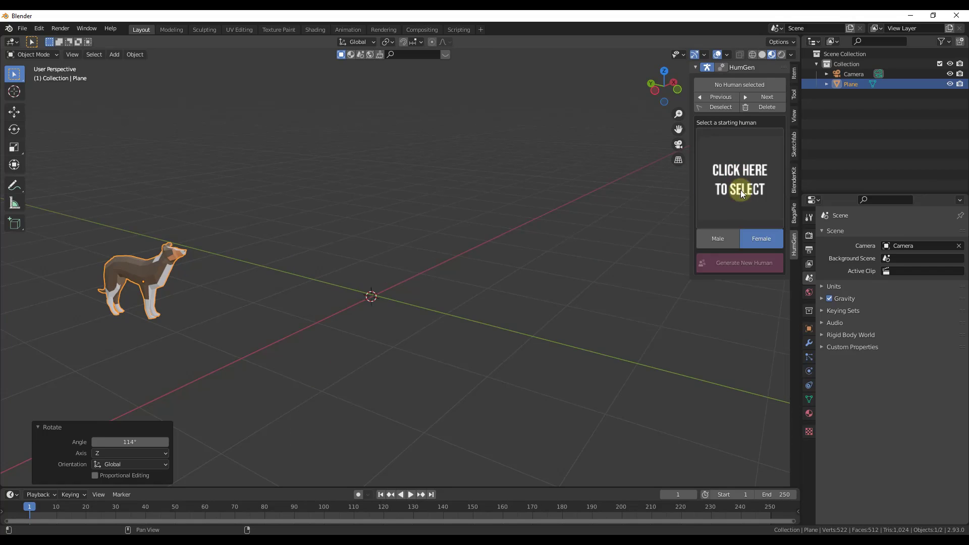
# Step: Generate a new male human from the Caucasian 5 starting model
pyautogui.click(723, 241)
pyautogui.click(739, 186)
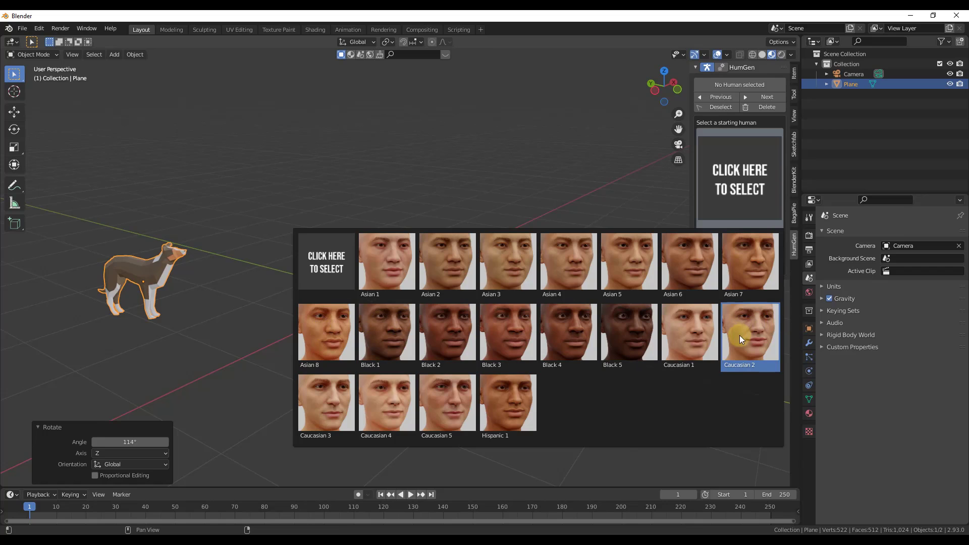
pyautogui.click(446, 402)
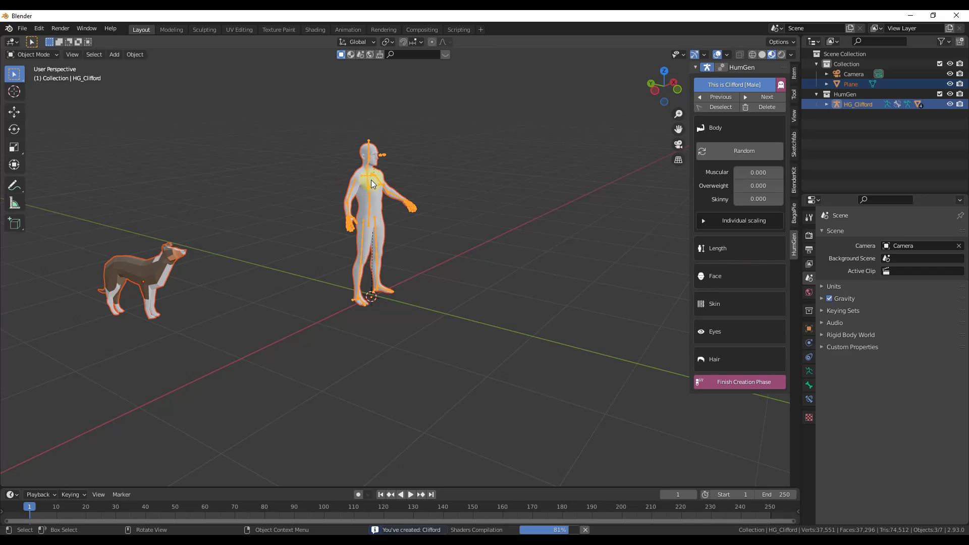
# Step: Try out the generated human's body shape sliders, bringing Skinny to 0.170
pyautogui.scroll(3, 376, 189)
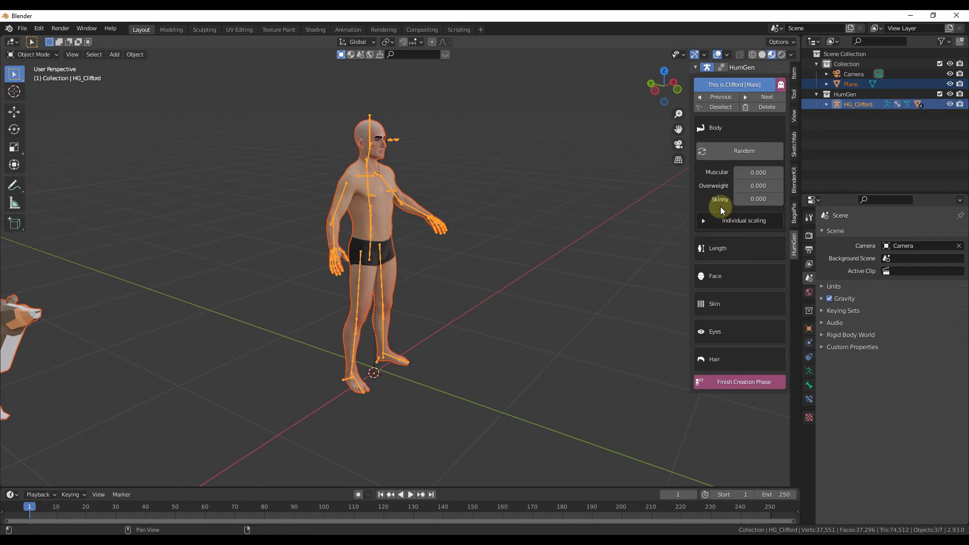
pyautogui.moveTo(429, 217); pyautogui.dragTo(395, 215, button='middle')
pyautogui.scroll(3, 383, 253)
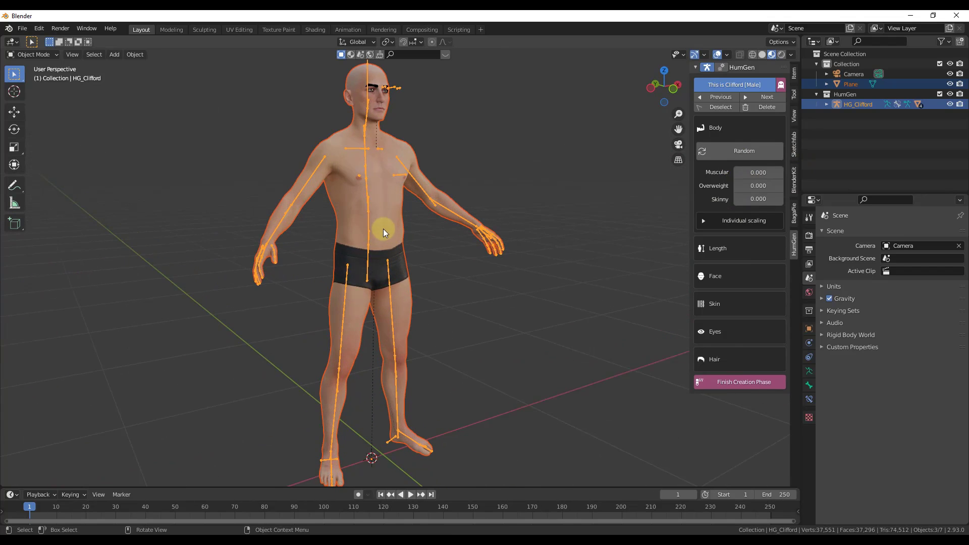
pyautogui.scroll(-1, 389, 177)
pyautogui.scroll(1, 394, 134)
pyautogui.scroll(-1, 383, 207)
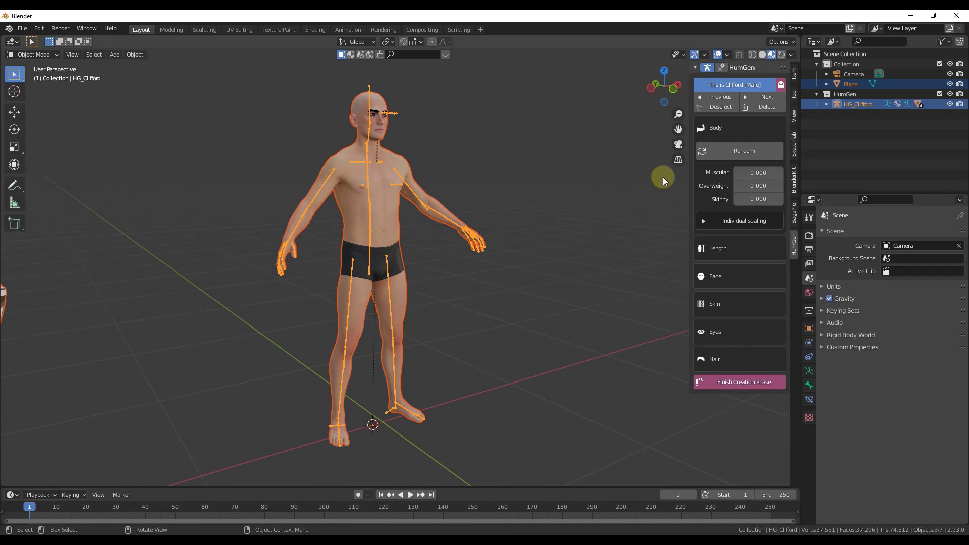
pyautogui.moveTo(756, 172); pyautogui.dragTo(736, 205)
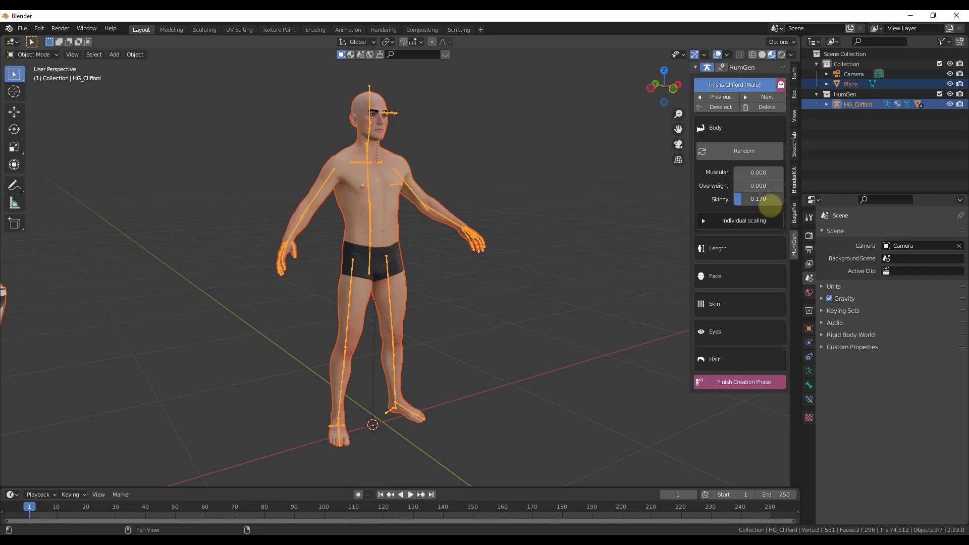
# Step: Randomize the human's body shape repeatedly until Muscular is 0.534, Overweight 0.326 and Skinny 0.006
pyautogui.click(735, 152)
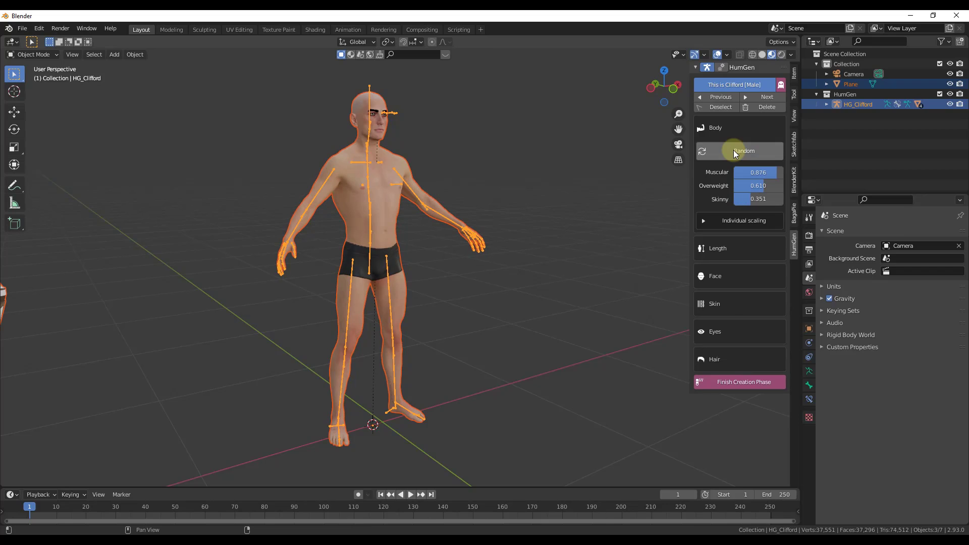
pyautogui.click(735, 153)
pyautogui.click(735, 153)
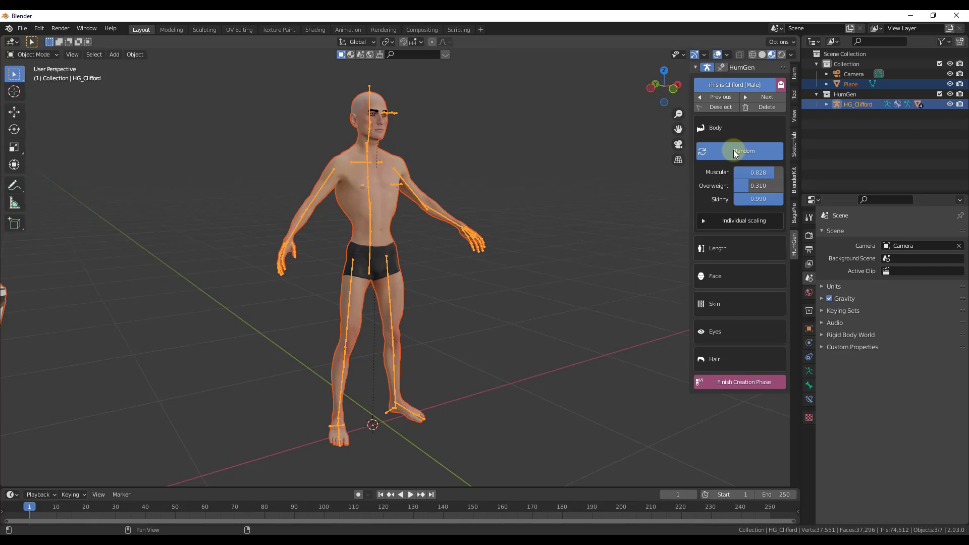
pyautogui.click(736, 153)
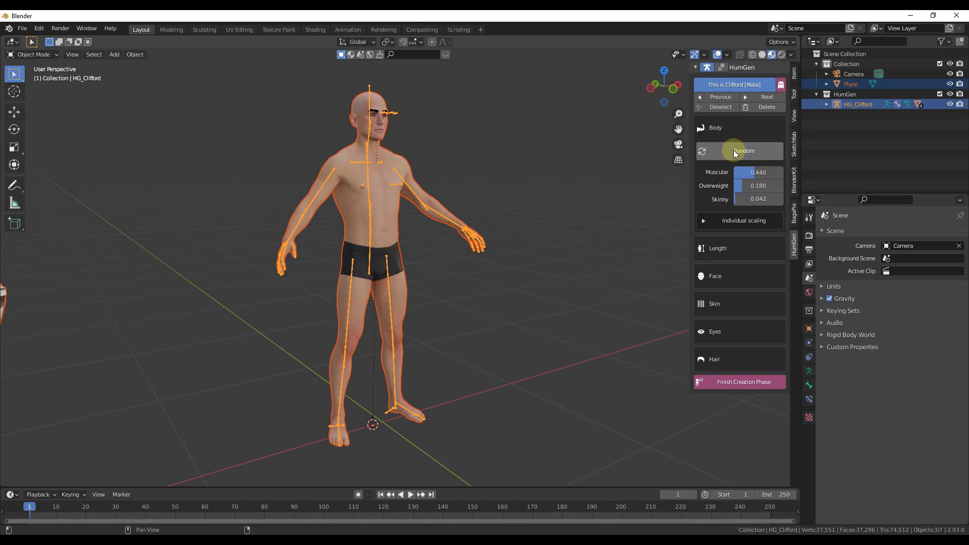
pyautogui.click(735, 153)
pyautogui.click(735, 153)
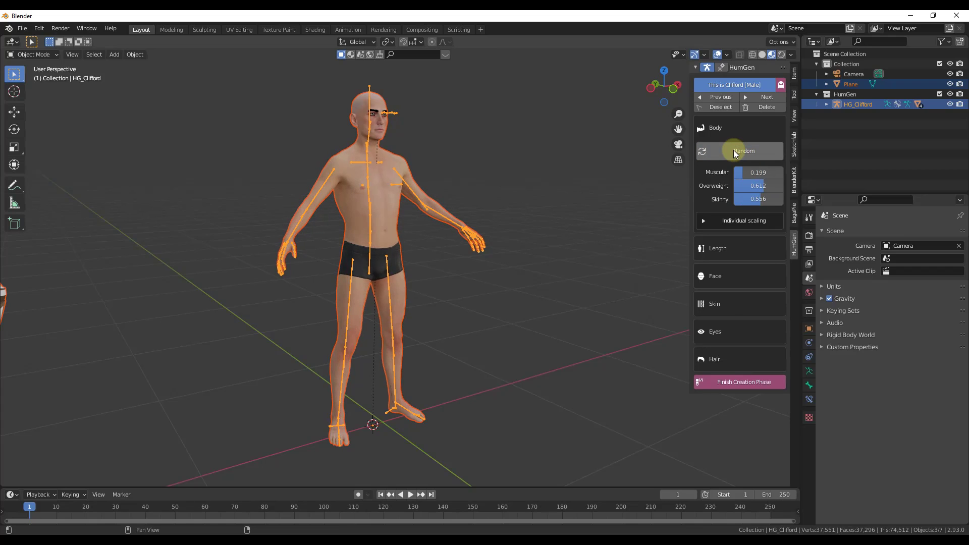
pyautogui.click(735, 153)
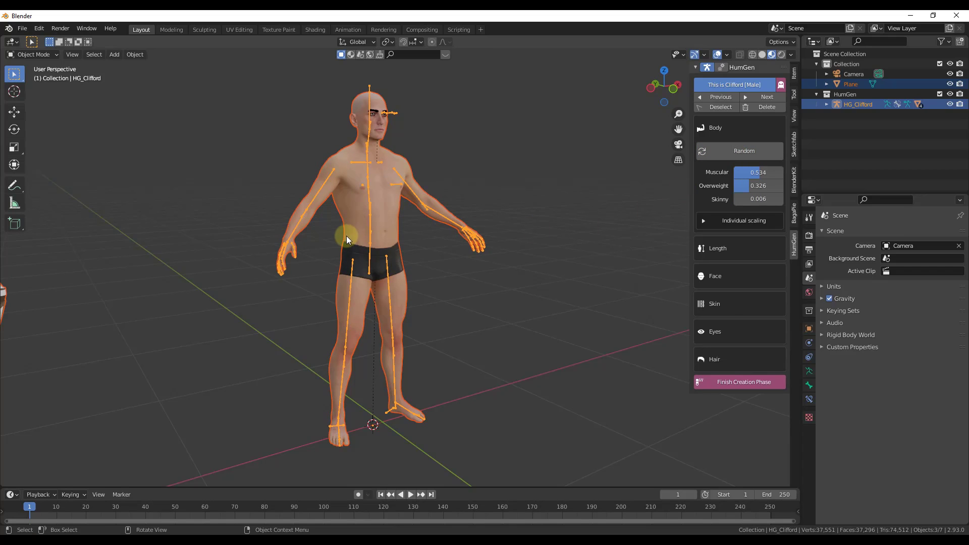
# Step: Adjust the individual scaling to Head 0.59, Neck 0.69, Chest 0.64, Shoulders 0.76 and Breasts 0.49
pyautogui.click(705, 222)
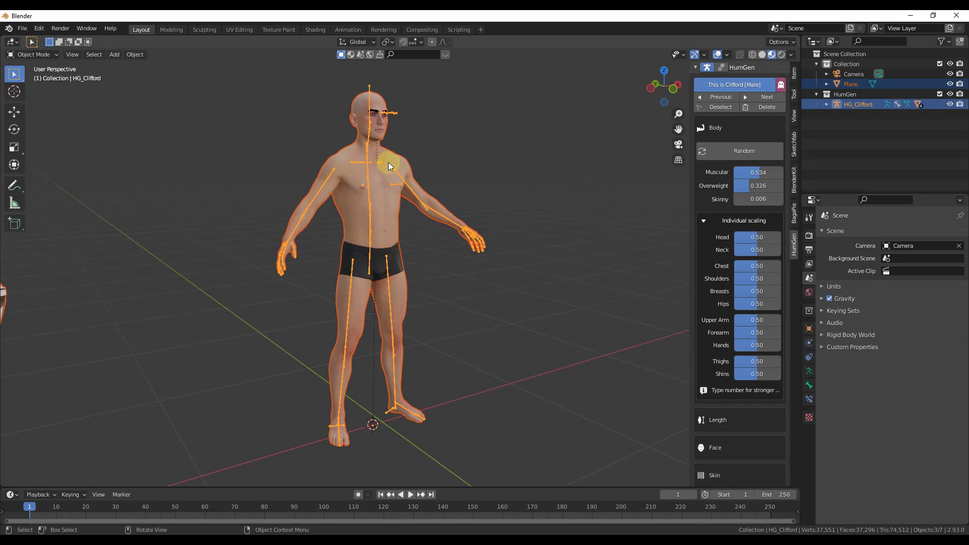
pyautogui.scroll(6, 382, 96)
pyautogui.scroll(2, 373, 114)
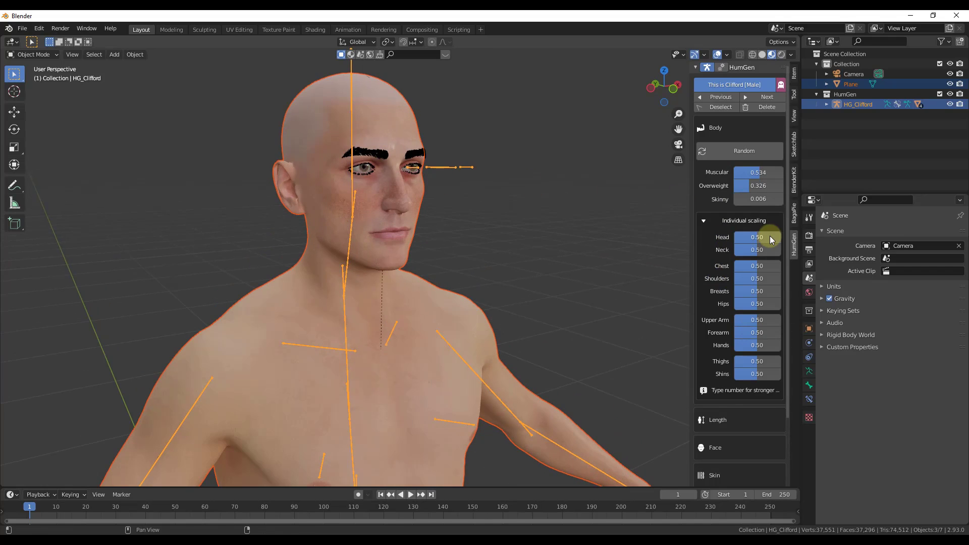
pyautogui.moveTo(766, 237); pyautogui.dragTo(765, 266)
pyautogui.scroll(-5, 460, 222)
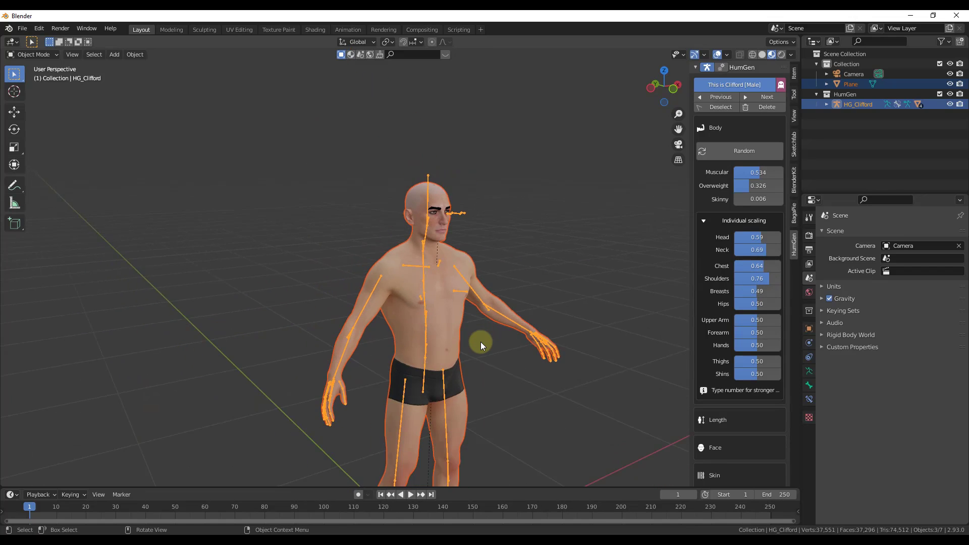
# Step: Enable the experimental mode for the human and raise Muscular to 2.000, inspecting the exaggerated body
pyautogui.scroll(2, 477, 349)
pyautogui.moveTo(477, 349); pyautogui.dragTo(454, 345, button='middle')
pyautogui.scroll(3, 504, 268)
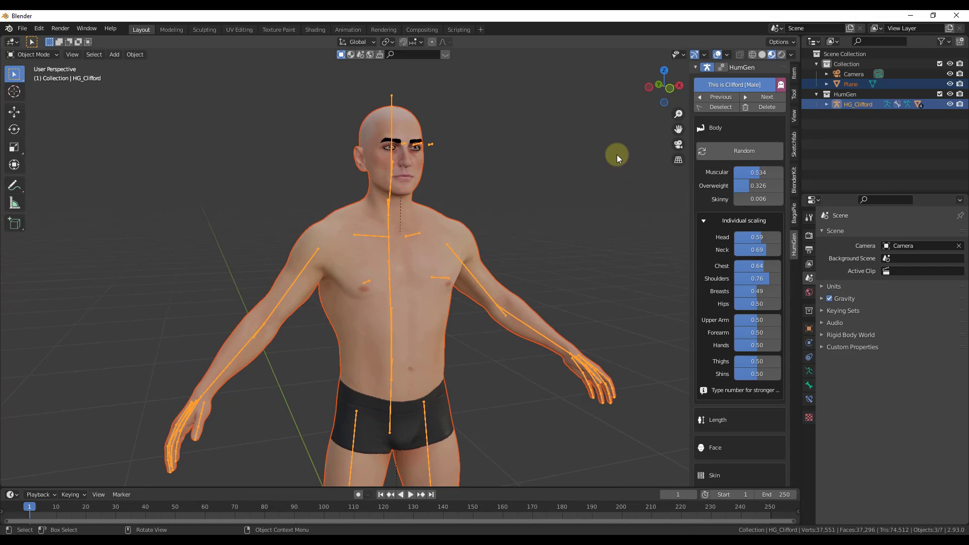
pyautogui.click(782, 86)
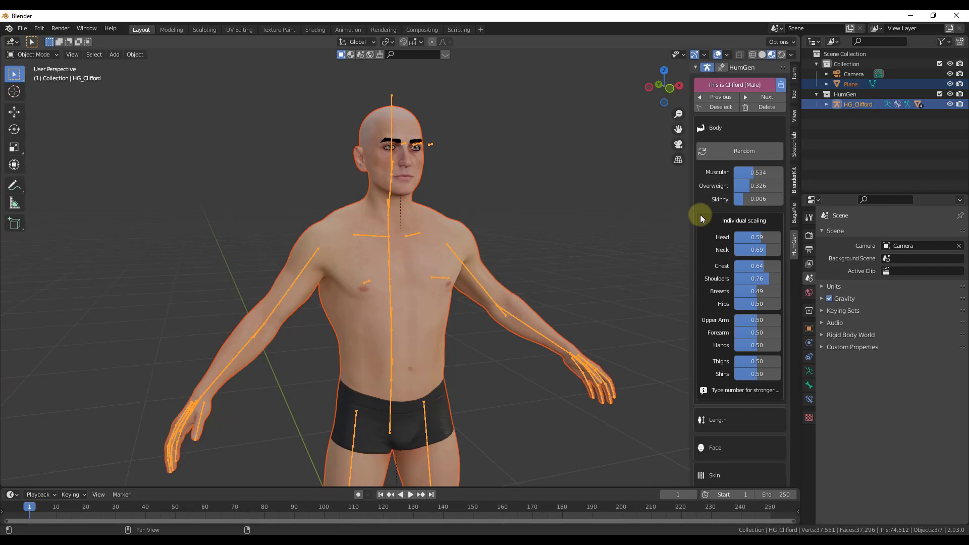
pyautogui.scroll(-3, 429, 237)
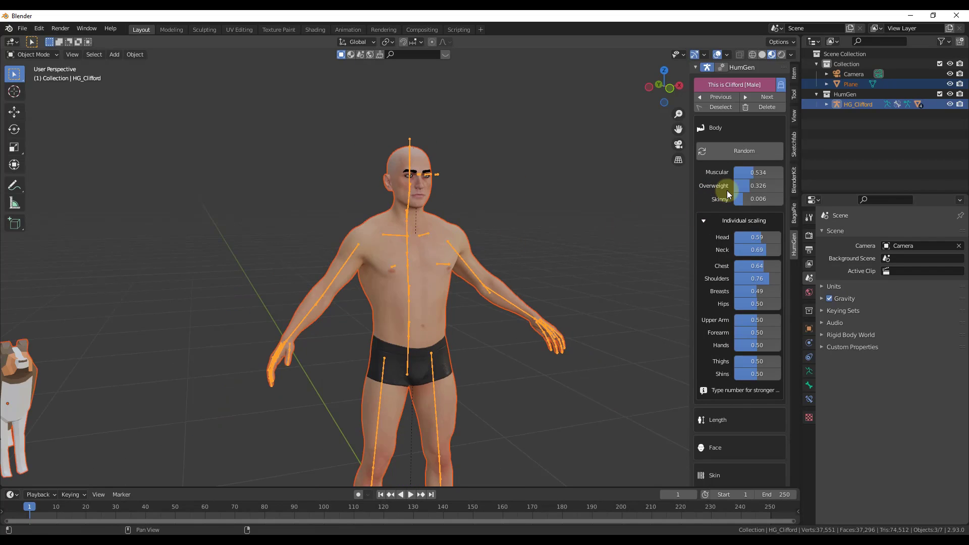
pyautogui.moveTo(756, 174); pyautogui.dragTo(828, 184)
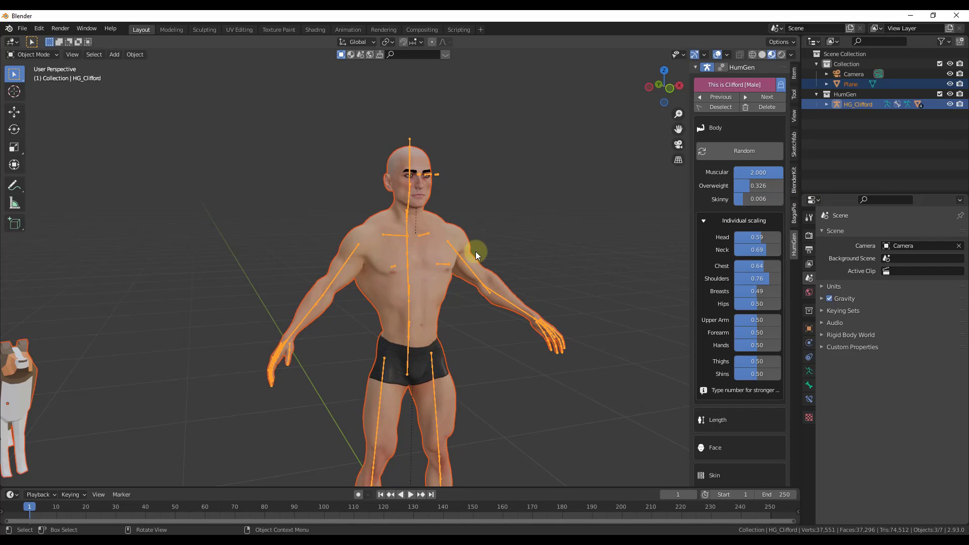
pyautogui.scroll(-4, 475, 263)
pyautogui.moveTo(475, 263); pyautogui.dragTo(527, 303, button='middle')
pyautogui.scroll(5, 460, 296)
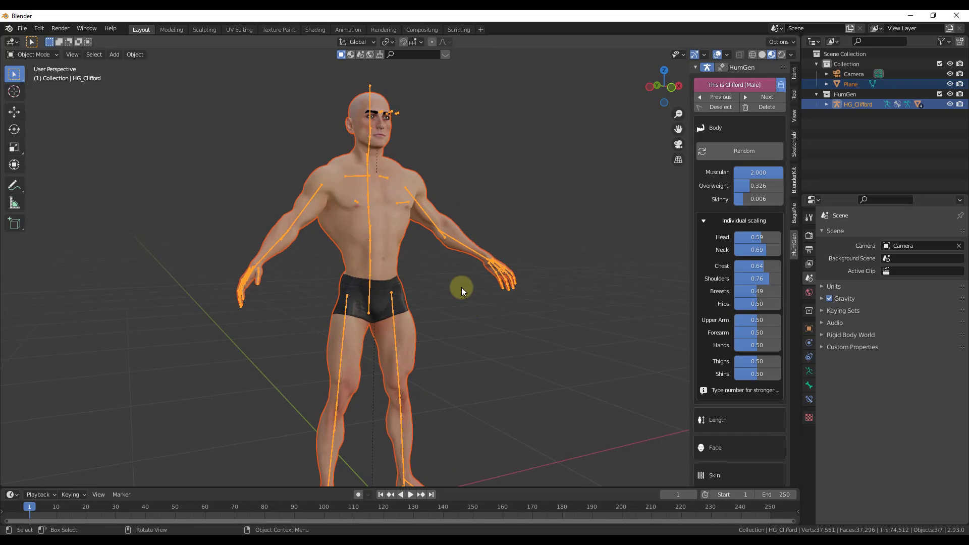
# Step: Set the human's Muscular value to 1
pyautogui.click(759, 173)
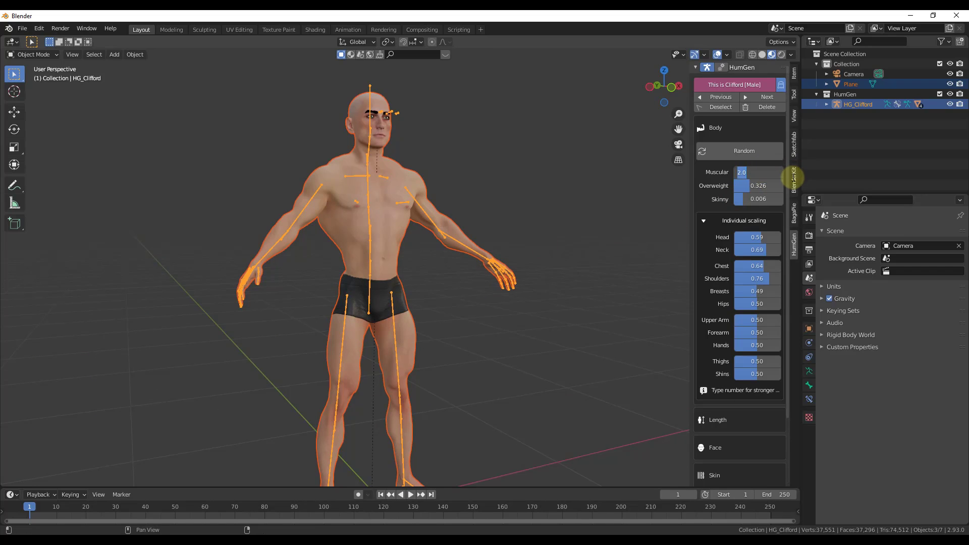
pyautogui.write('1')
pyautogui.press('Return')
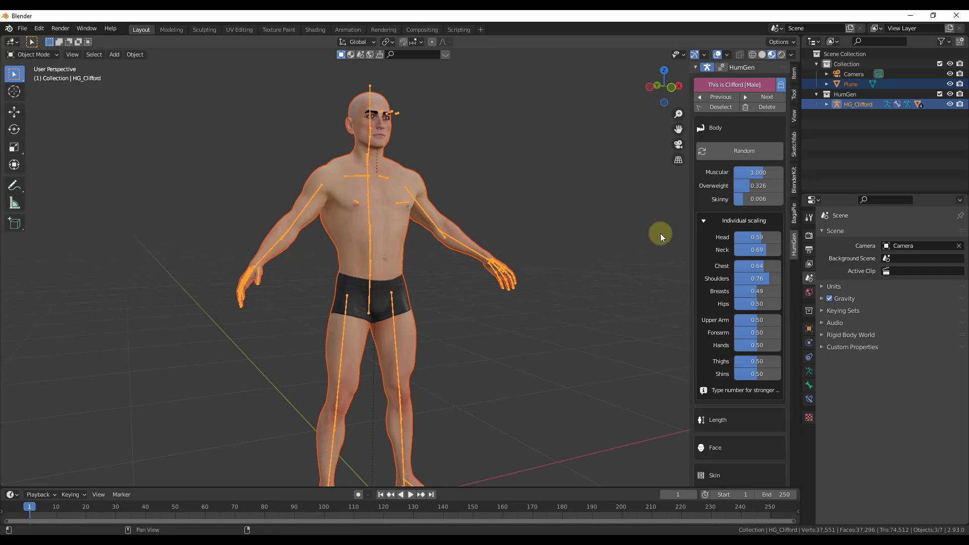
pyautogui.scroll(-4, 406, 230)
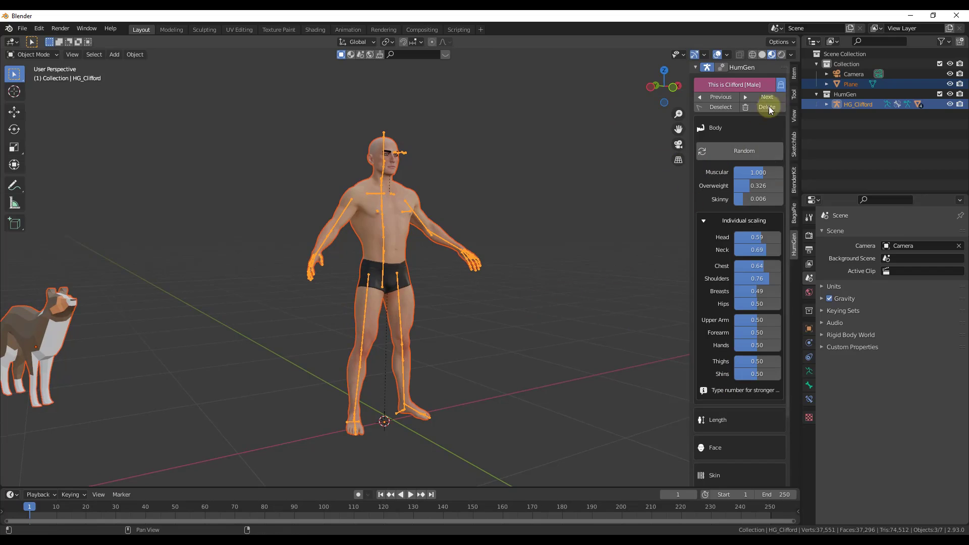
# Step: Toggle the experimental mode, leaving it switched off, and collapse the individual scaling settings
pyautogui.click(781, 86)
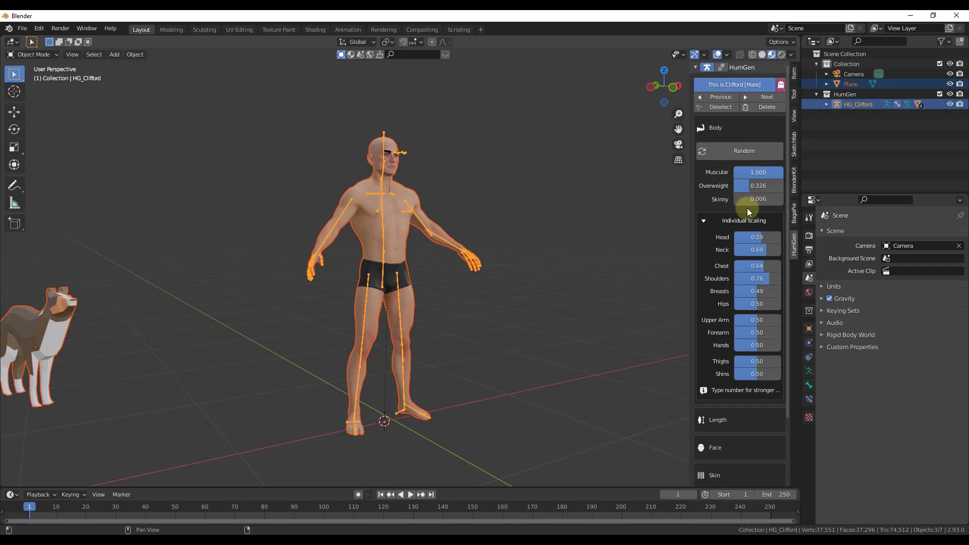
pyautogui.click(781, 87)
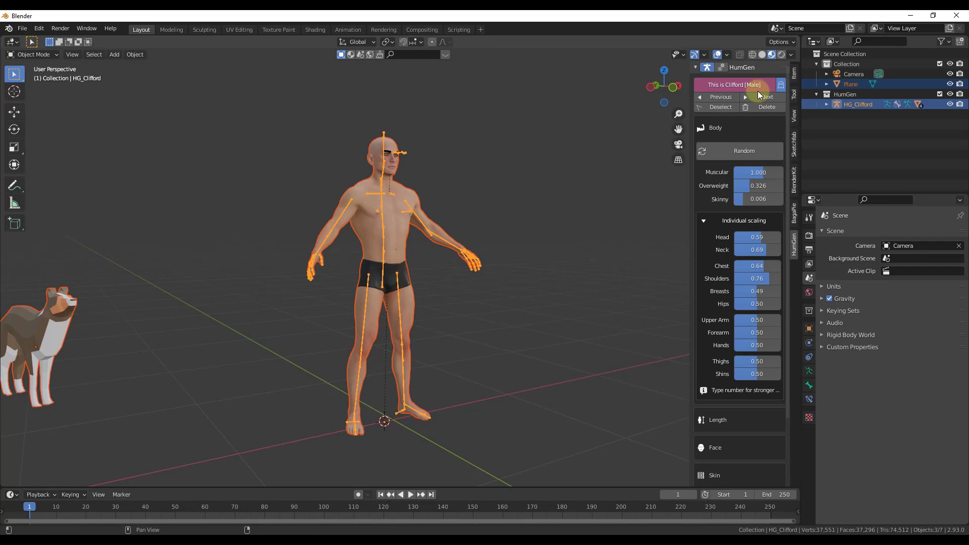
pyautogui.click(783, 85)
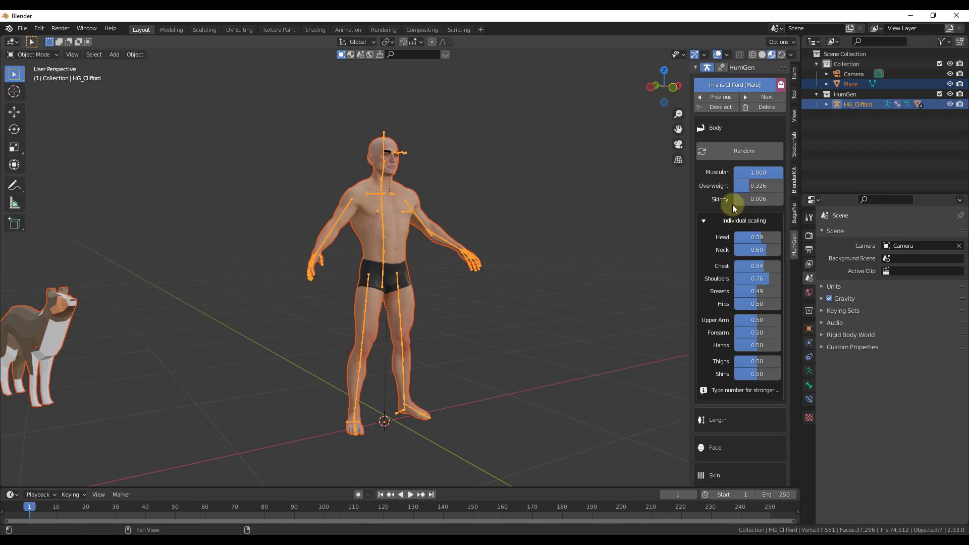
pyautogui.click(705, 221)
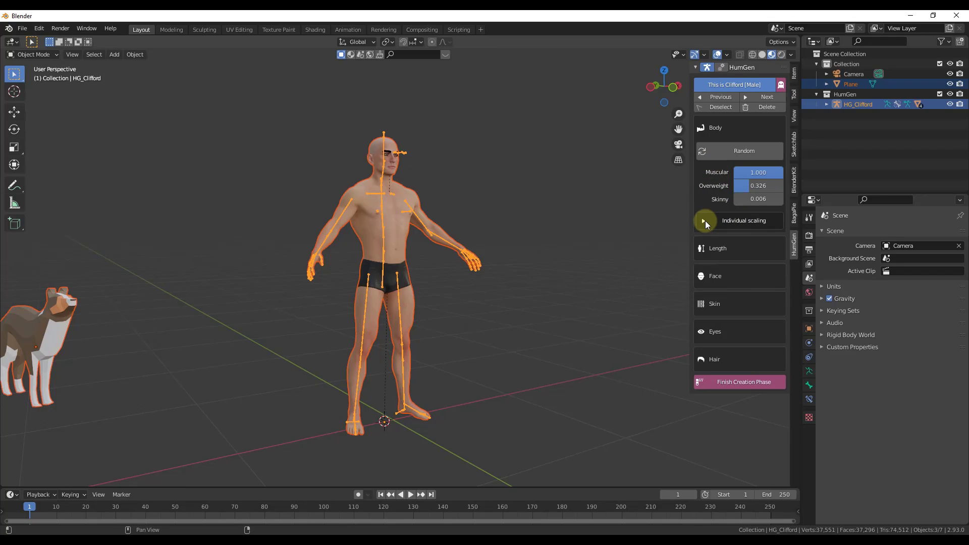
# Step: Set the human's length to about 183.39 cm and open the face settings
pyautogui.click(716, 251)
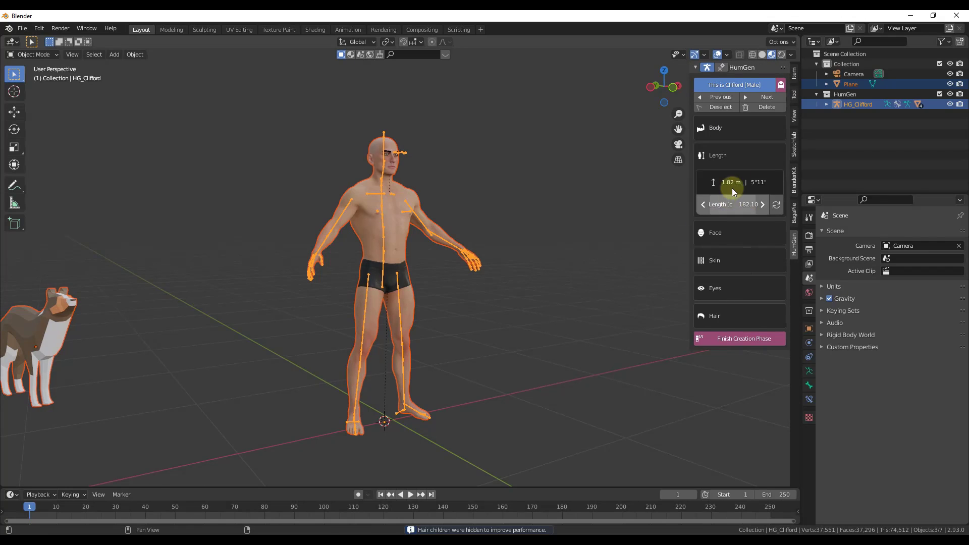
pyautogui.click(761, 204)
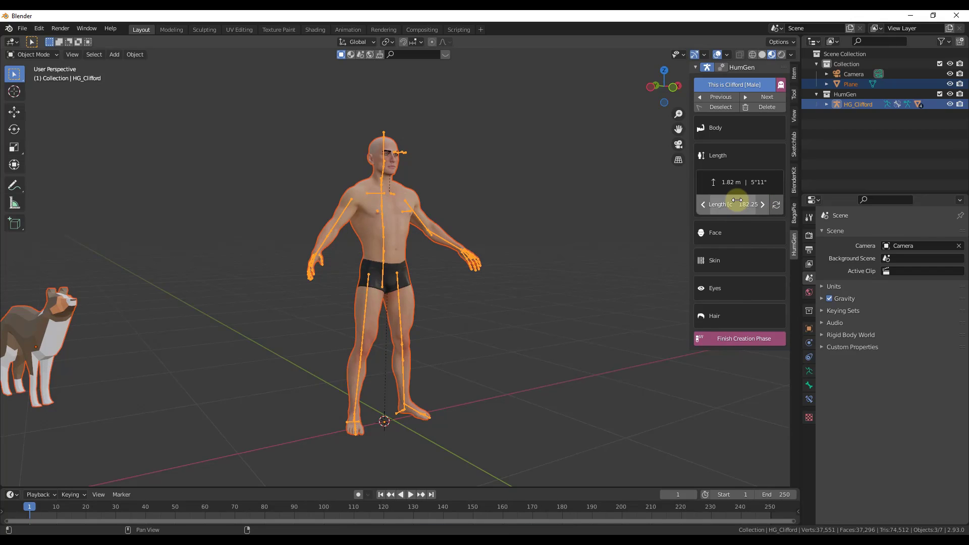
pyautogui.moveTo(752, 200)
pyautogui.mouseDown()
pyautogui.moveTo(771, 201)
pyautogui.moveTo(600, 211)
pyautogui.moveTo(760, 210)
pyautogui.mouseUp()
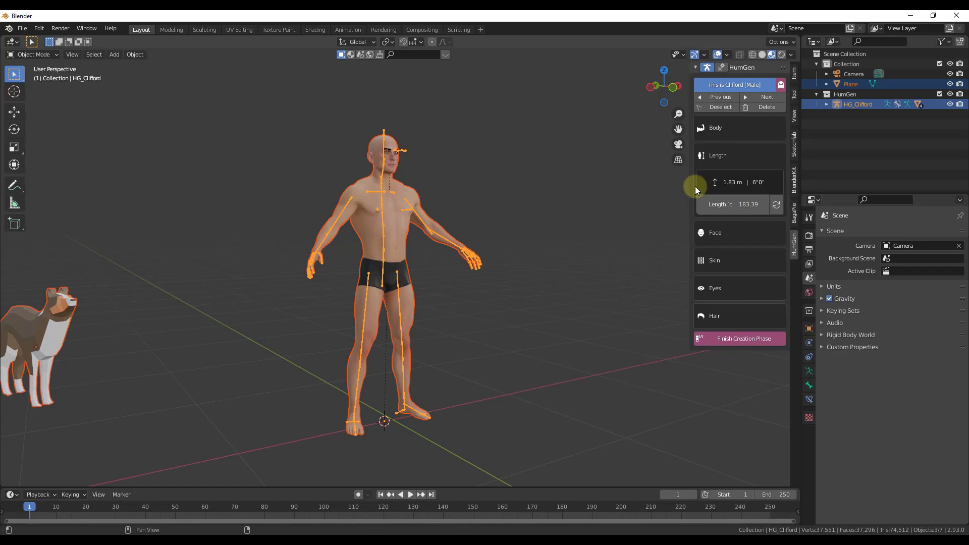
pyautogui.click(707, 233)
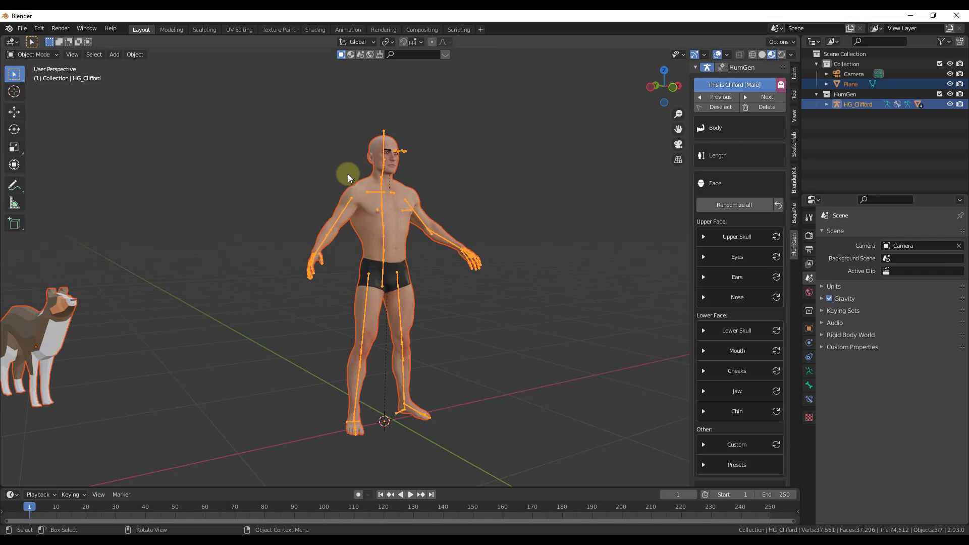
# Step: Set the upper skull's Forehead Size to about 0.563
pyautogui.scroll(8, 348, 174)
pyautogui.moveTo(361, 184)
pyautogui.mouseDown(button='middle')
pyautogui.moveTo(344, 190)
pyautogui.moveTo(357, 194)
pyautogui.mouseUp(button='middle')
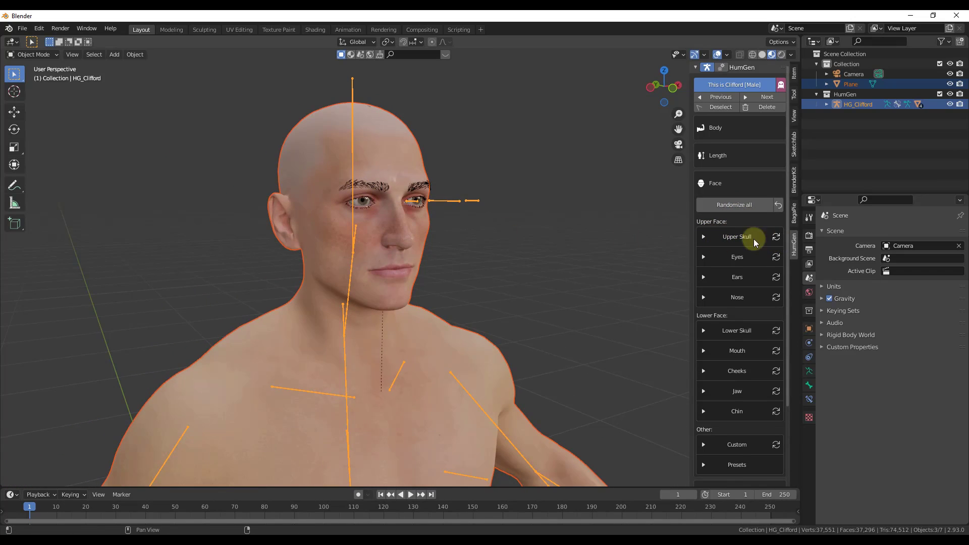
pyautogui.click(703, 237)
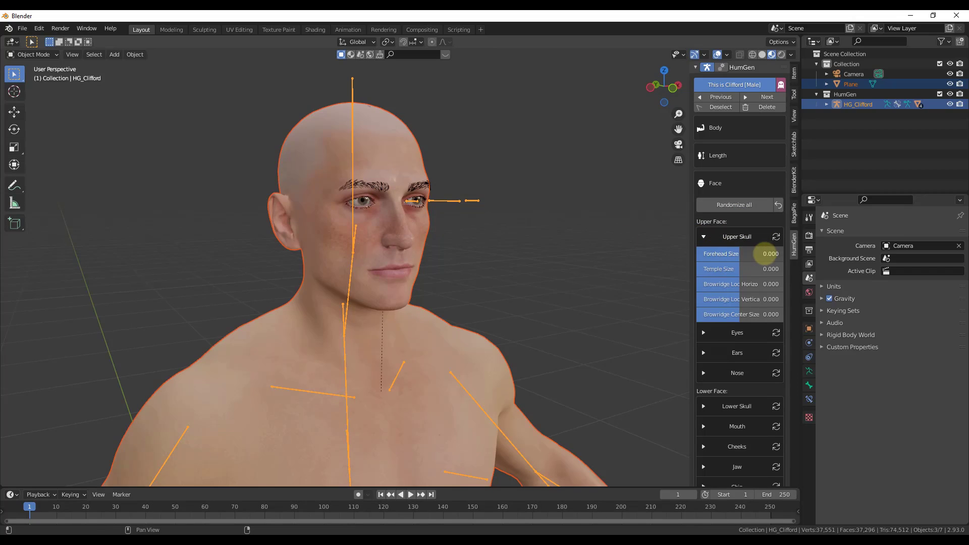
pyautogui.moveTo(765, 254)
pyautogui.mouseDown()
pyautogui.moveTo(717, 254)
pyautogui.moveTo(765, 254)
pyautogui.mouseUp()
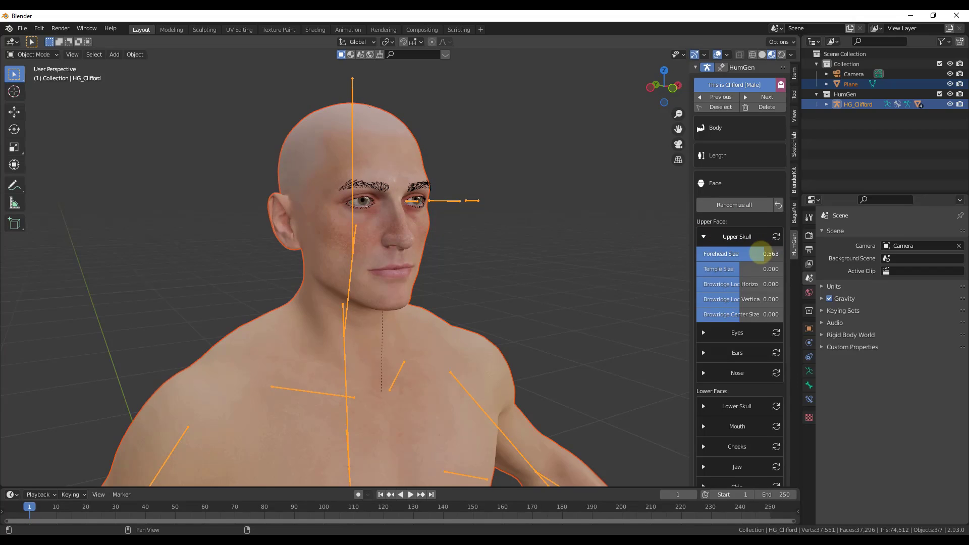
# Step: Randomize the whole face several times and set Forehead Size to about 0.092 and Temple Size to about 0.377
pyautogui.click(737, 206)
pyautogui.click(737, 206)
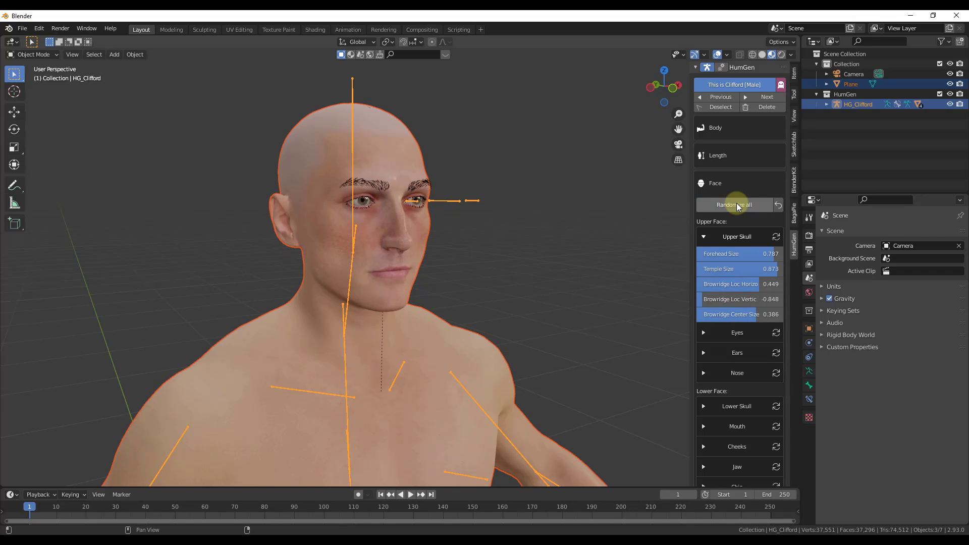
pyautogui.click(737, 206)
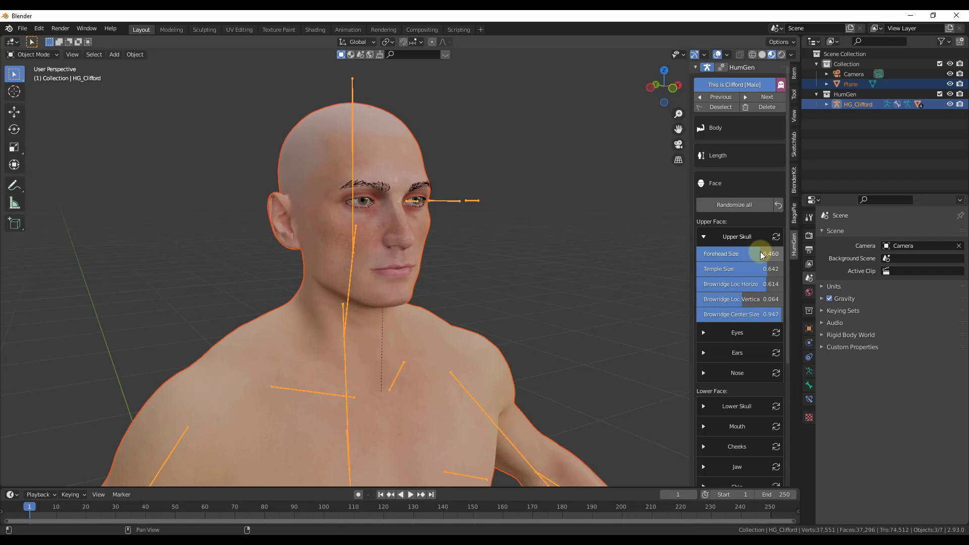
pyautogui.moveTo(760, 252)
pyautogui.mouseDown()
pyautogui.moveTo(732, 256)
pyautogui.moveTo(755, 268)
pyautogui.moveTo(727, 269)
pyautogui.moveTo(752, 268)
pyautogui.mouseUp()
pyautogui.moveTo(485, 206); pyautogui.dragTo(373, 200, button='middle')
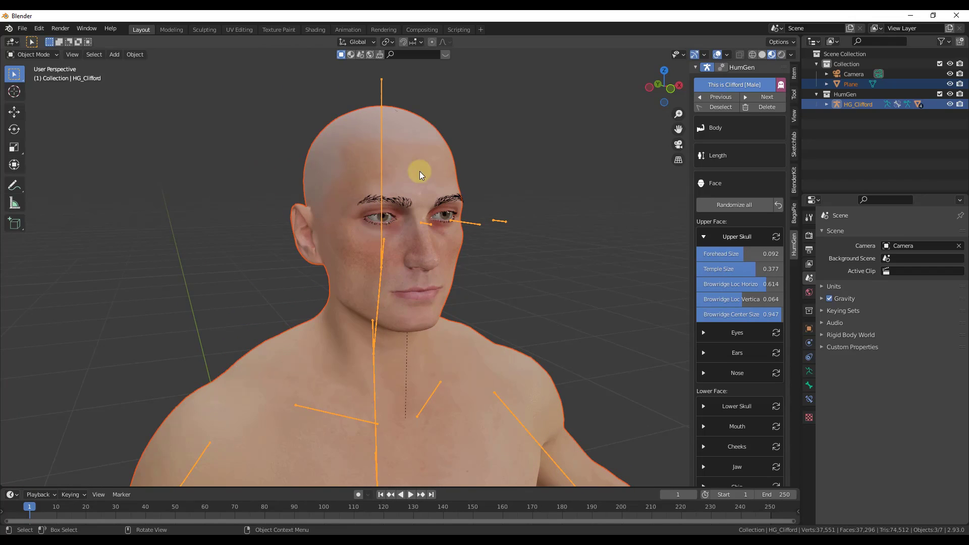
# Step: Set the eyes' Height to about 0.105 and collapse the eye settings
pyautogui.click(733, 335)
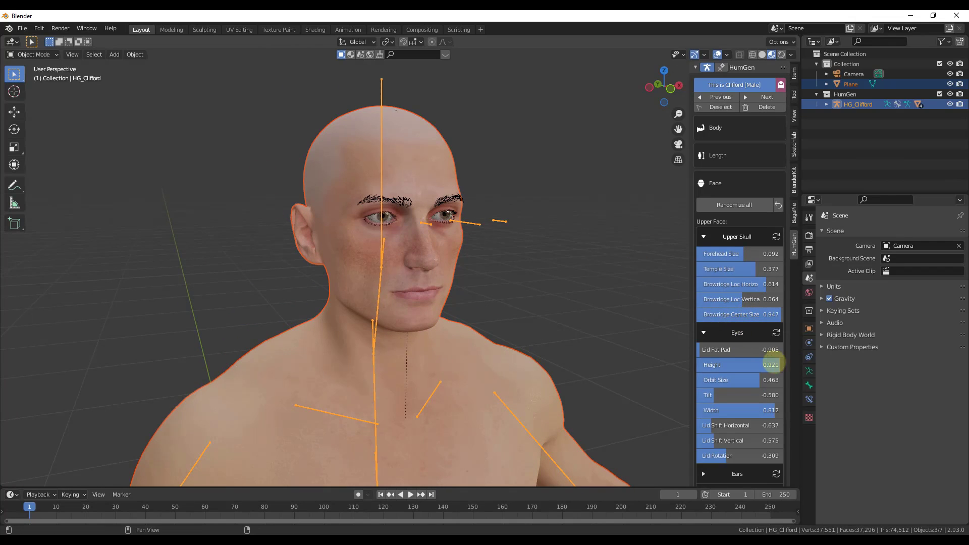
pyautogui.moveTo(771, 364); pyautogui.dragTo(740, 363)
pyautogui.scroll(-4, 740, 364)
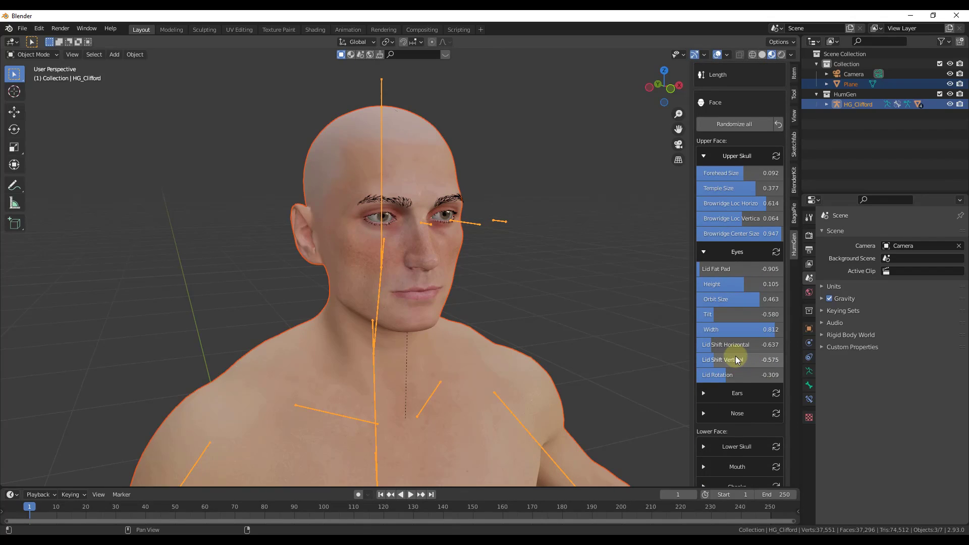
pyautogui.click(705, 252)
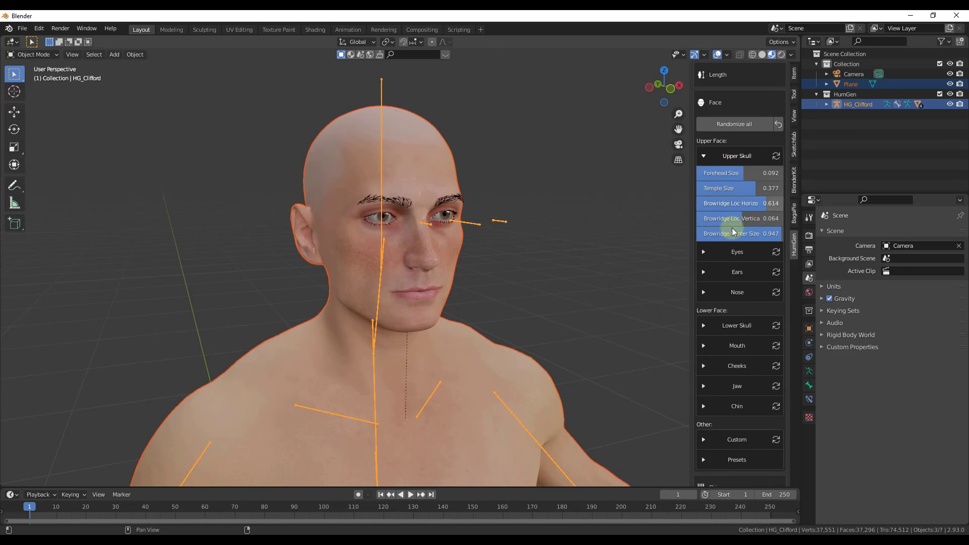
# Step: Randomize the eye shape several times and the ear shape twice
pyautogui.click(777, 252)
pyautogui.click(777, 251)
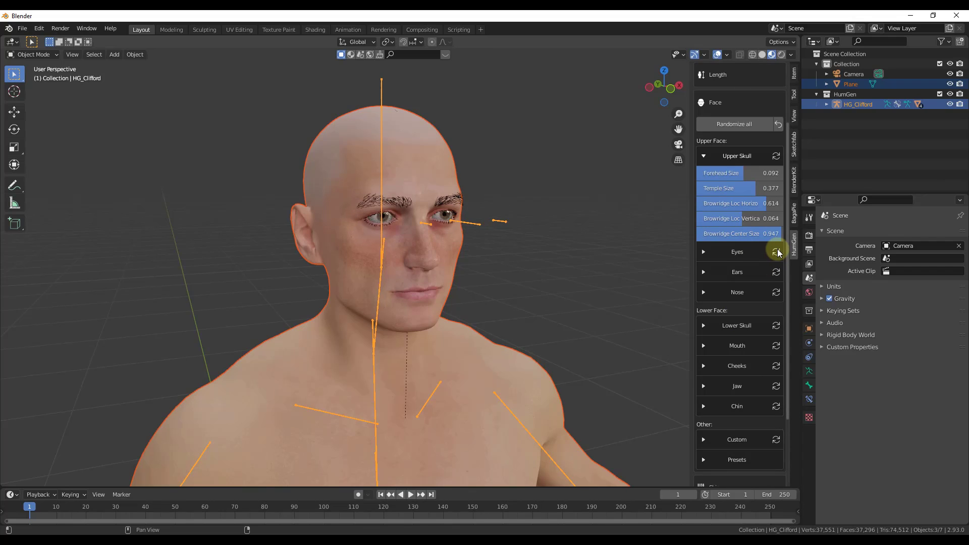
pyautogui.click(777, 251)
pyautogui.click(777, 251)
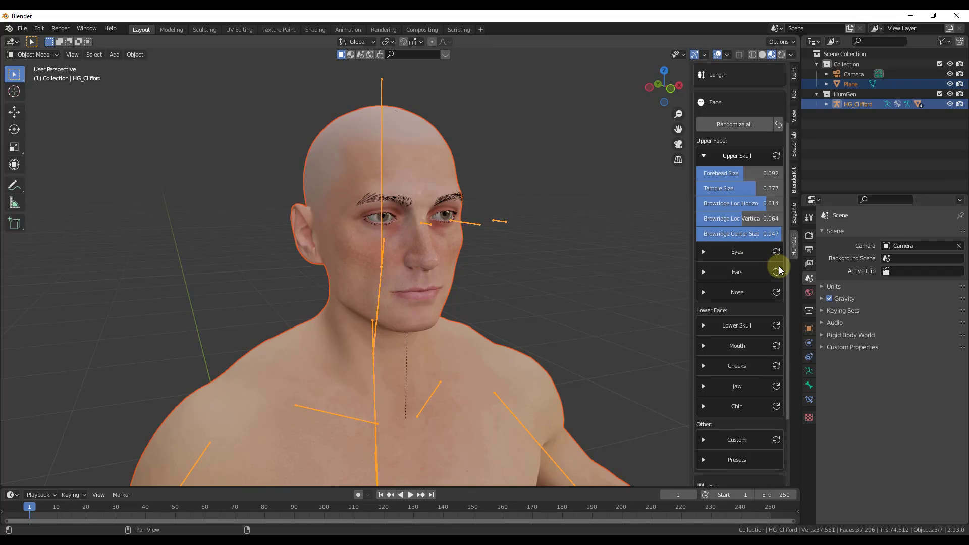
pyautogui.click(776, 273)
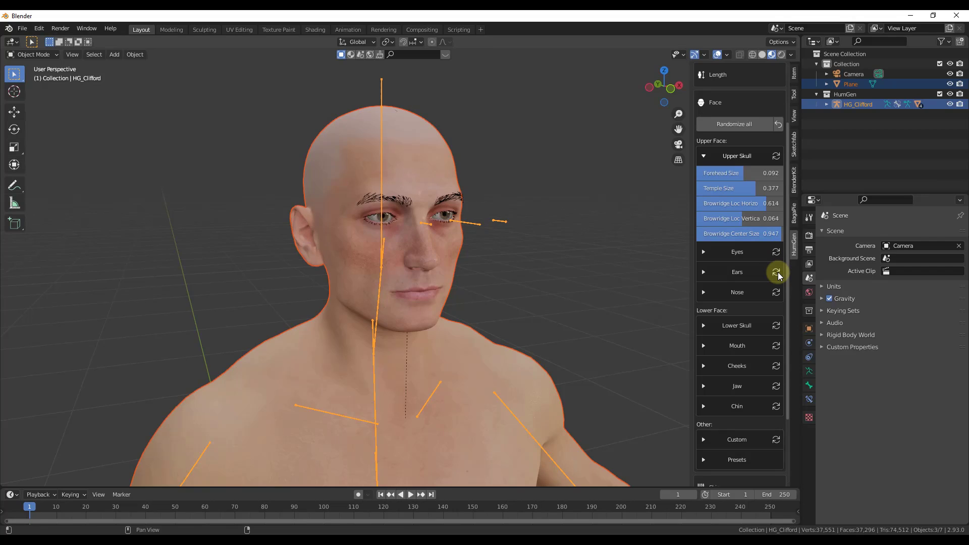
pyautogui.click(777, 273)
# Step: Expand the face presets and review the ethnicity and variation options
pyautogui.scroll(-3, 759, 289)
pyautogui.click(737, 399)
pyautogui.scroll(-6, 737, 399)
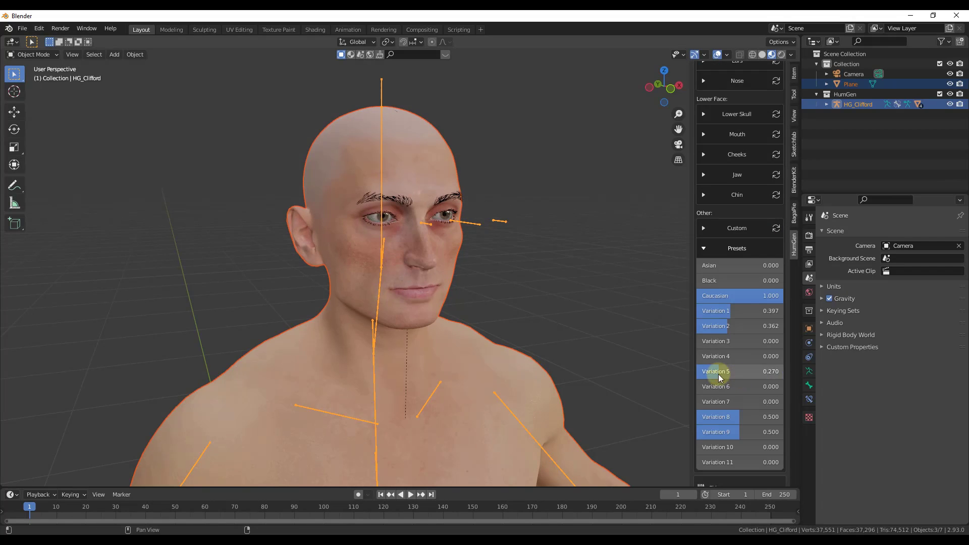
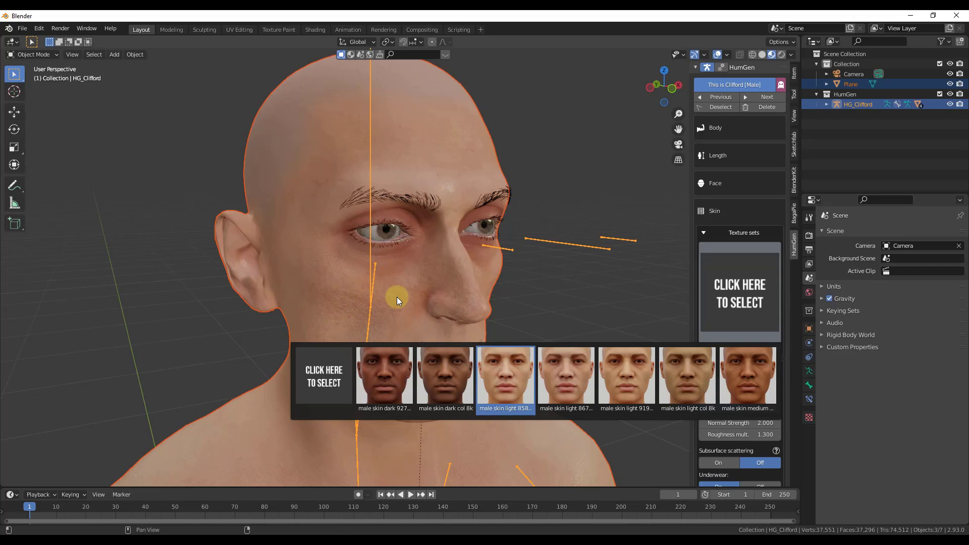
# Step: Switch the skin texture library to Default 4K, apply the "male skin light 858..." texture set and inspect the face up close
pyautogui.moveTo(397, 297); pyautogui.dragTo(497, 229, button='middle')
pyautogui.scroll(2, 496, 229)
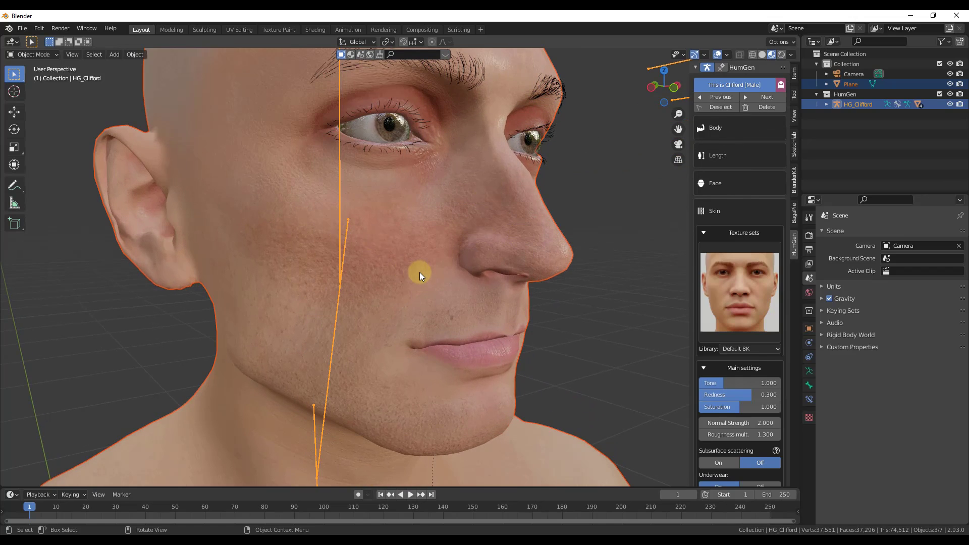
pyautogui.scroll(-4, 419, 272)
pyautogui.click(738, 349)
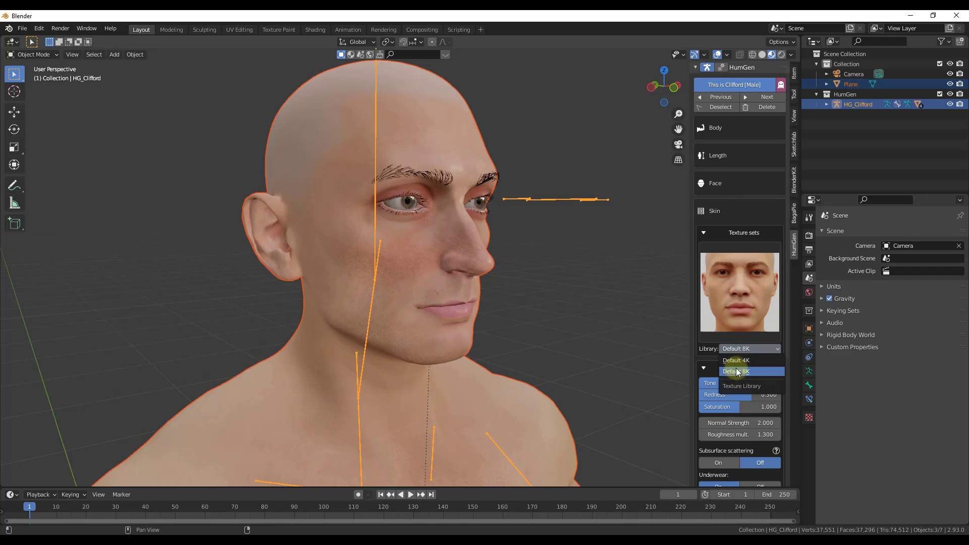
pyautogui.click(738, 372)
pyautogui.click(740, 289)
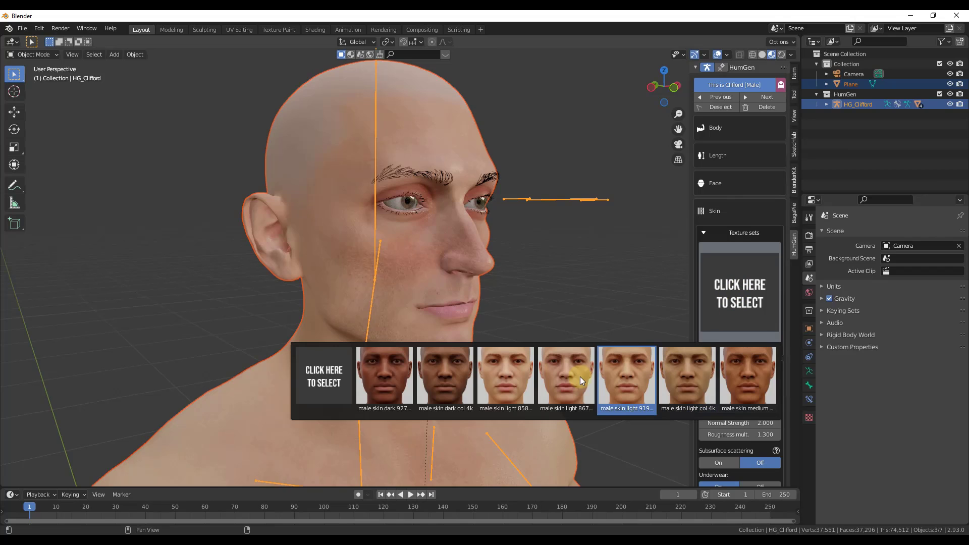
pyautogui.click(504, 382)
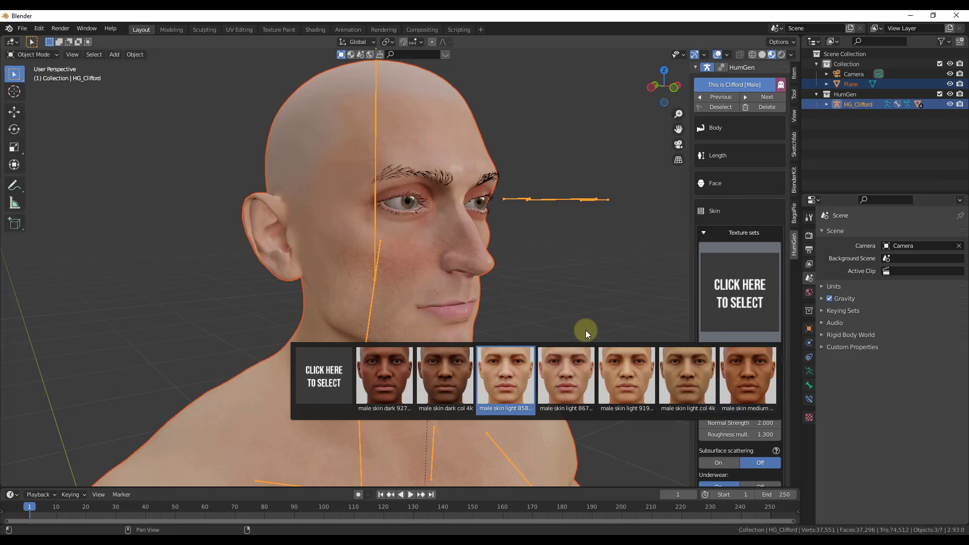
pyautogui.scroll(5, 475, 203)
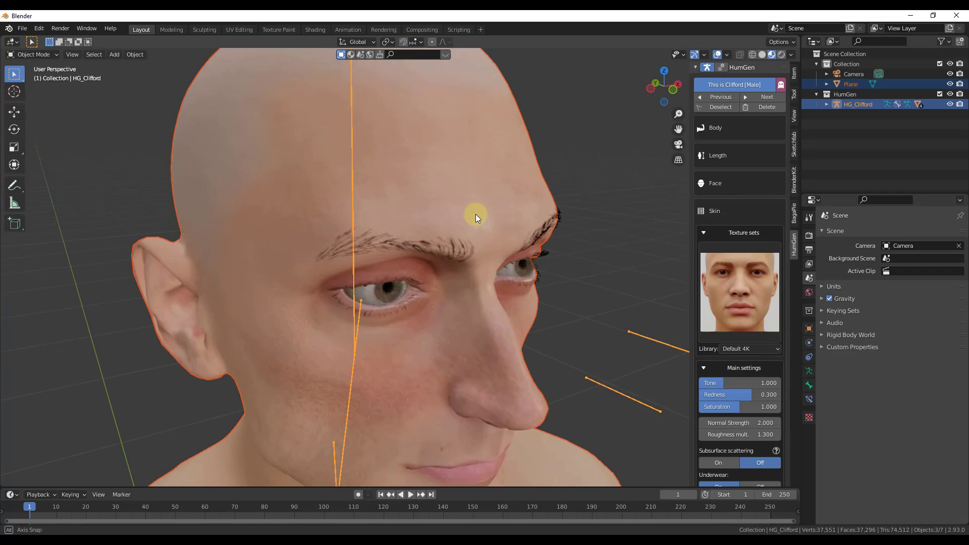
pyautogui.scroll(-5, 477, 210)
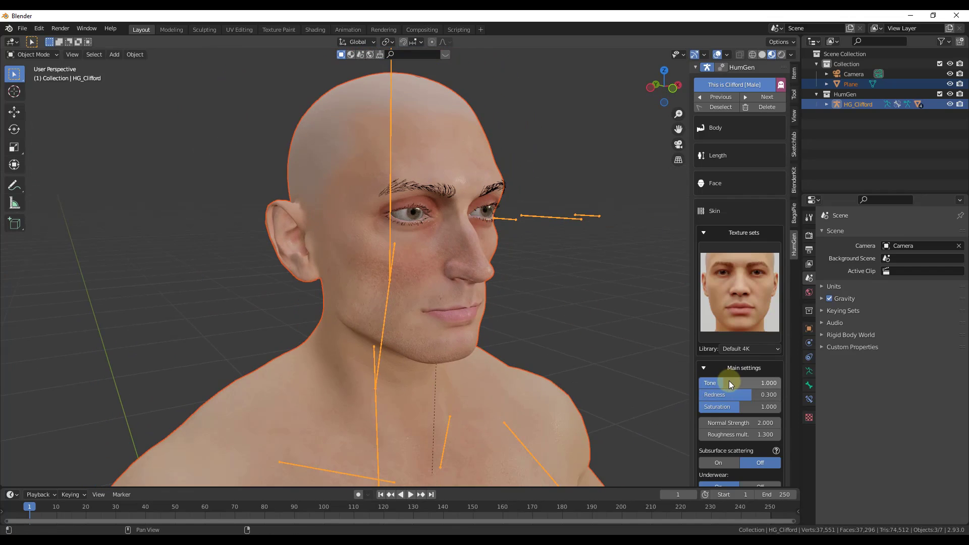
# Step: Set the skin's Tone to about 1.336, Redness to 0.178 and Saturation to 1.098, and collapse the main skin settings
pyautogui.moveTo(729, 381); pyautogui.dragTo(736, 407)
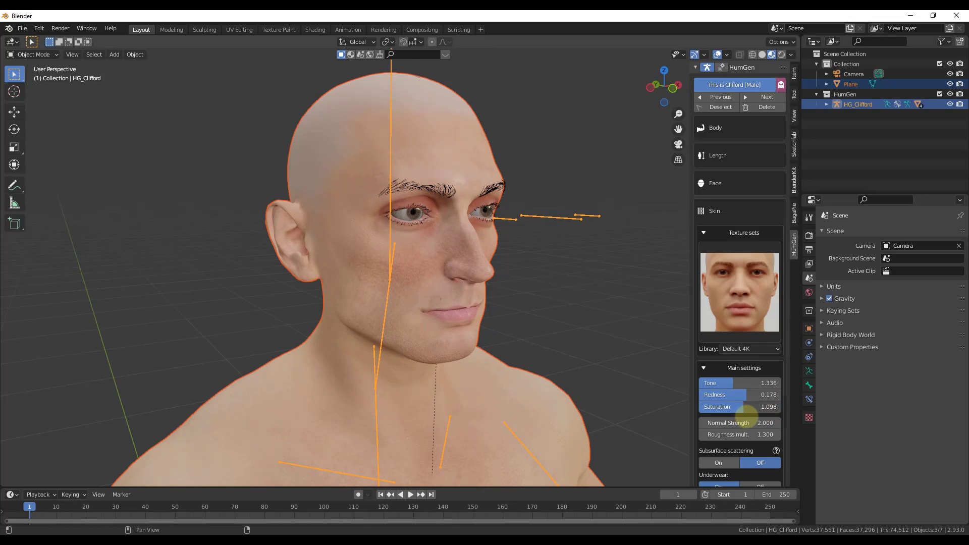
pyautogui.click(704, 368)
# Step: Set the skin's Dark areas to about 0.271 and Light areas to 1.000
pyautogui.scroll(-3, 706, 353)
pyautogui.click(707, 322)
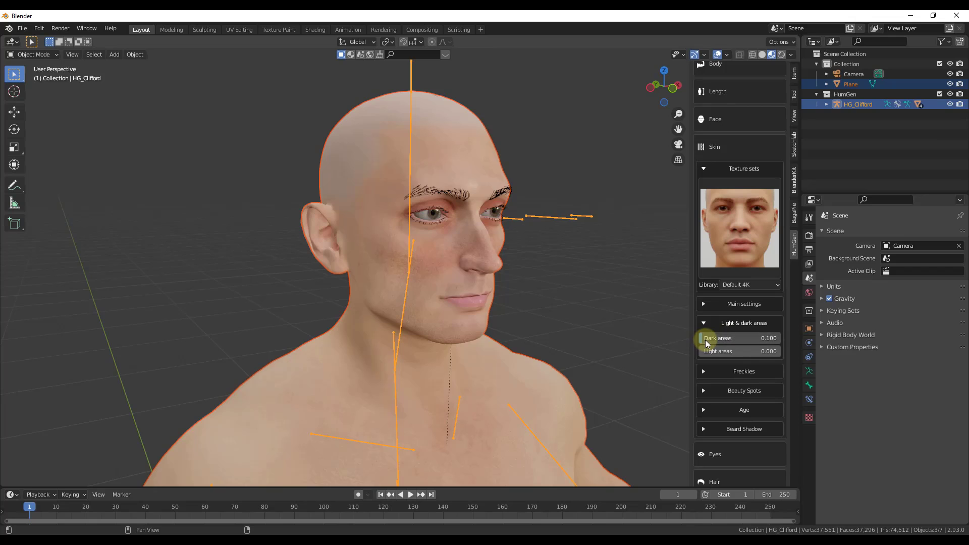
pyautogui.moveTo(705, 341); pyautogui.dragTo(752, 353)
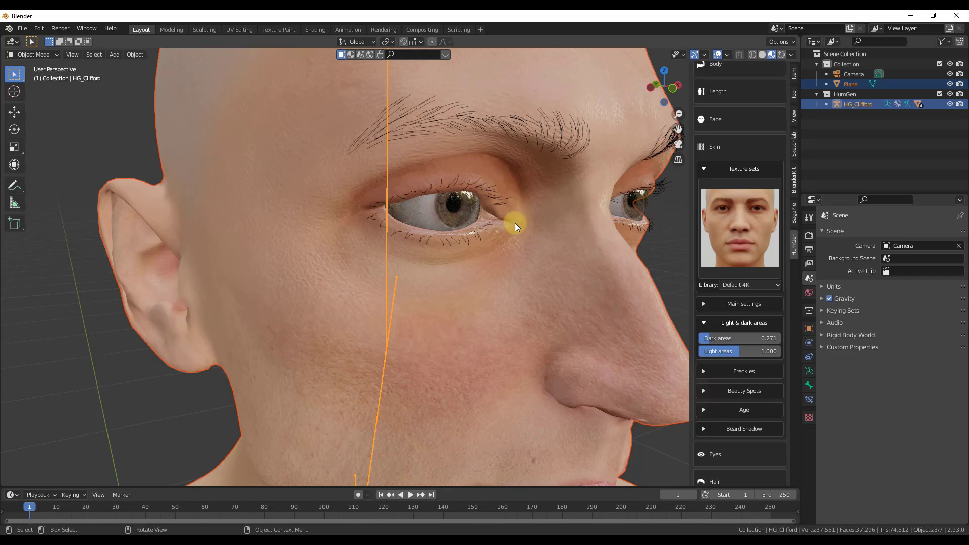
# Step: Set the skin's Freckles to about 0.277 and Splotches to about 0.207, and check the whole head
pyautogui.click(704, 372)
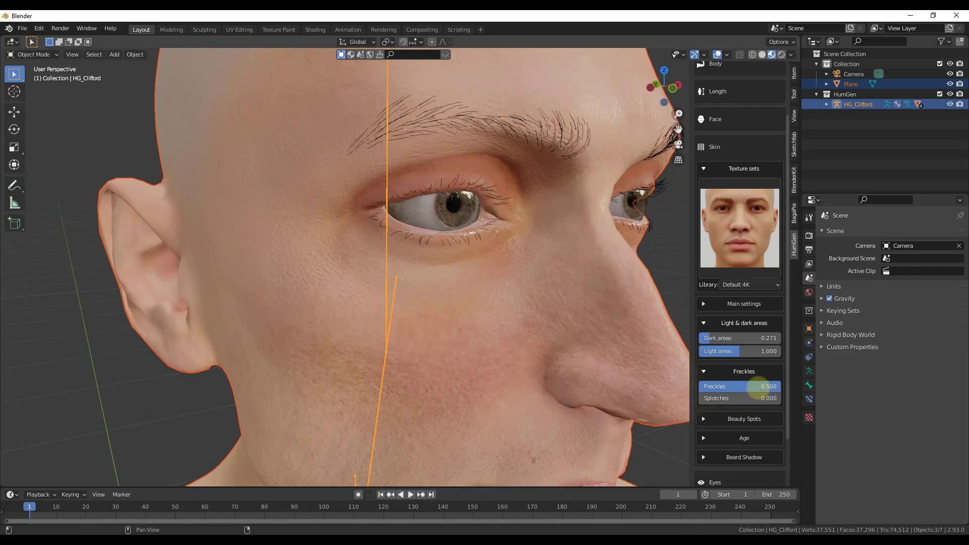
pyautogui.moveTo(738, 386)
pyautogui.mouseDown()
pyautogui.moveTo(714, 386)
pyautogui.moveTo(788, 404)
pyautogui.moveTo(731, 396)
pyautogui.moveTo(786, 407)
pyautogui.moveTo(761, 411)
pyautogui.moveTo(735, 387)
pyautogui.mouseUp()
pyautogui.scroll(-1, 735, 387)
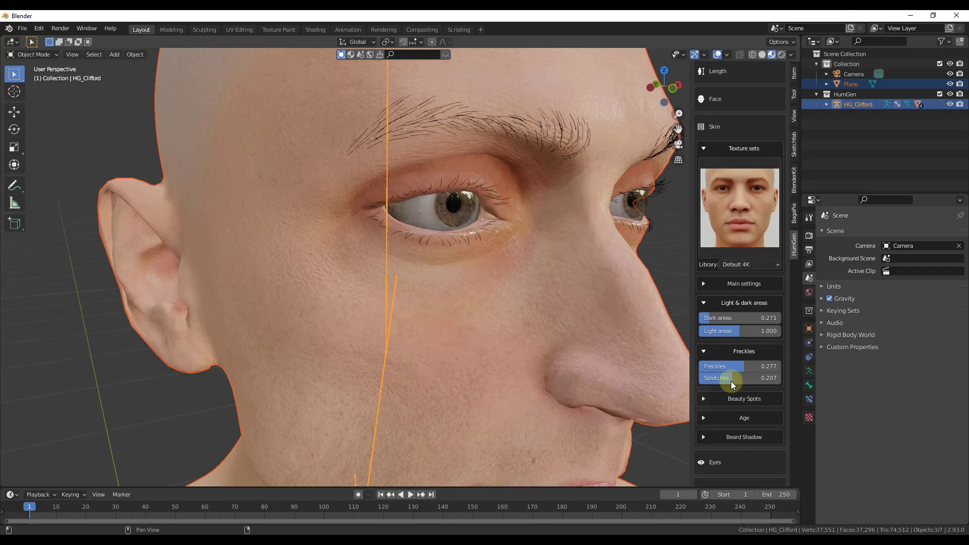
pyautogui.scroll(-8, 418, 222)
pyautogui.scroll(-1, 465, 250)
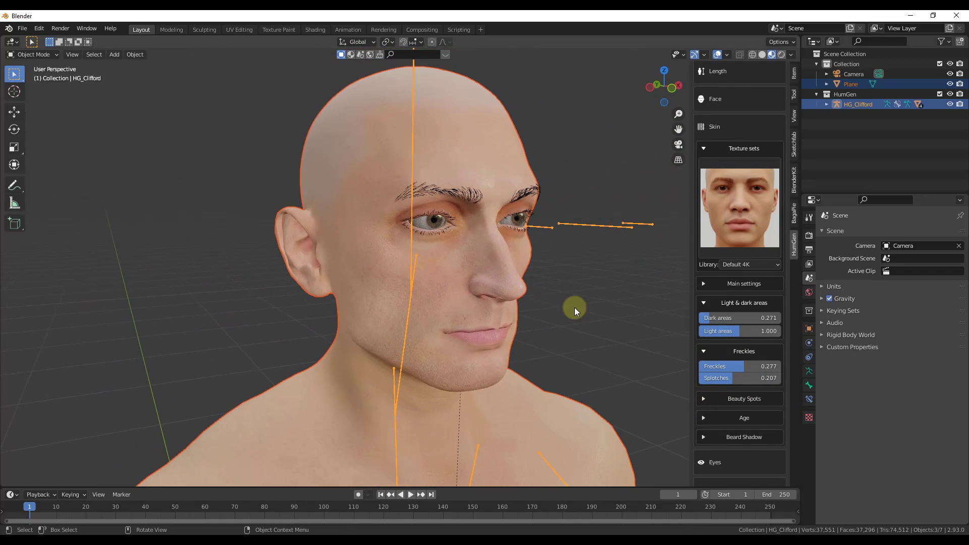
# Step: Adjust the skin's age settings for Skin sagging and Wrinkles
pyautogui.click(705, 418)
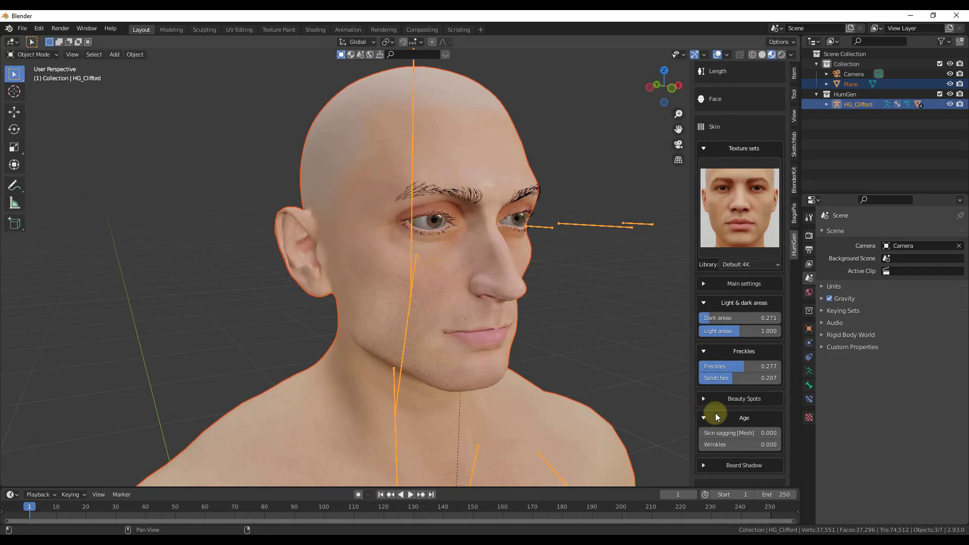
pyautogui.moveTo(717, 447); pyautogui.dragTo(735, 434)
pyautogui.scroll(-1, 737, 424)
pyautogui.scroll(-1, 737, 423)
pyautogui.moveTo(733, 395); pyautogui.dragTo(715, 436)
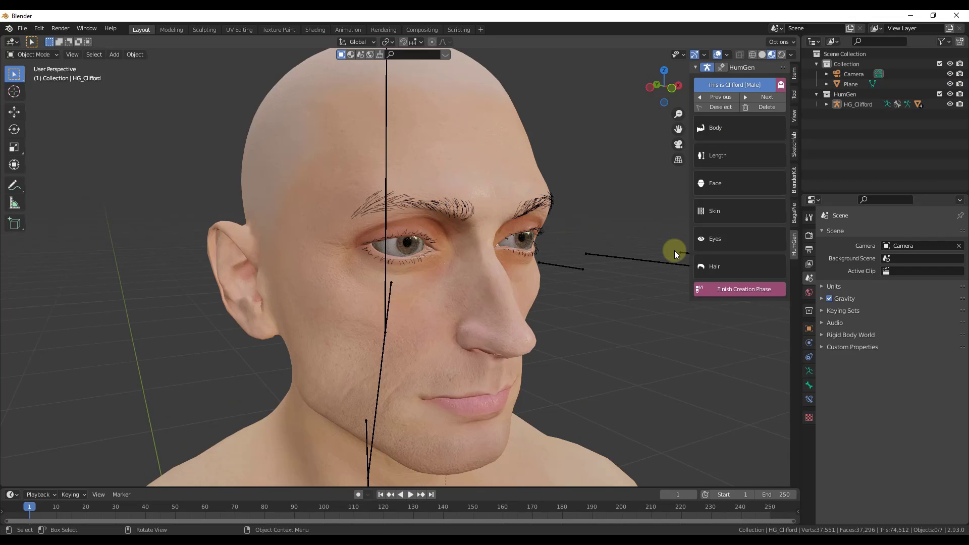
# Step: Open the eye settings and change the iris color to a deep blue
pyautogui.click(714, 239)
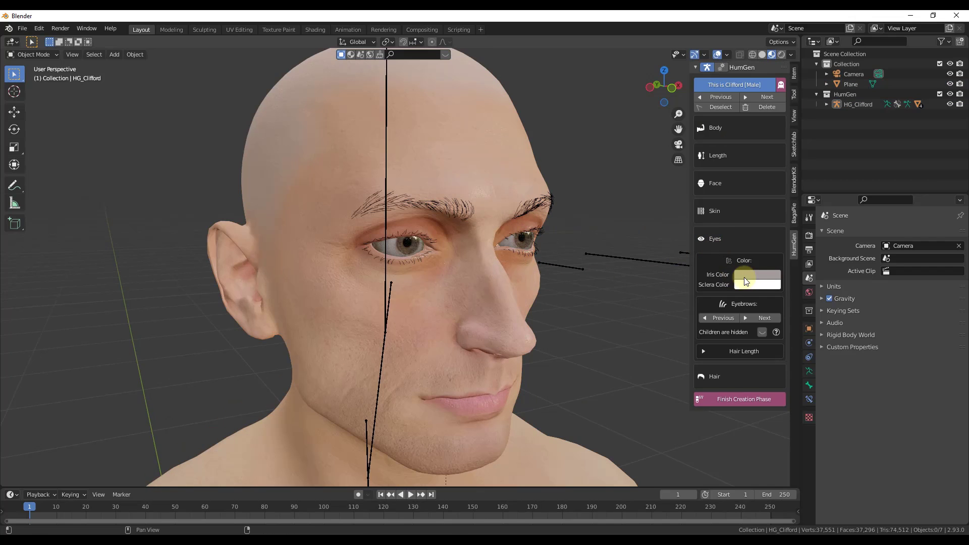
pyautogui.moveTo(651, 278); pyautogui.dragTo(513, 239, button='middle')
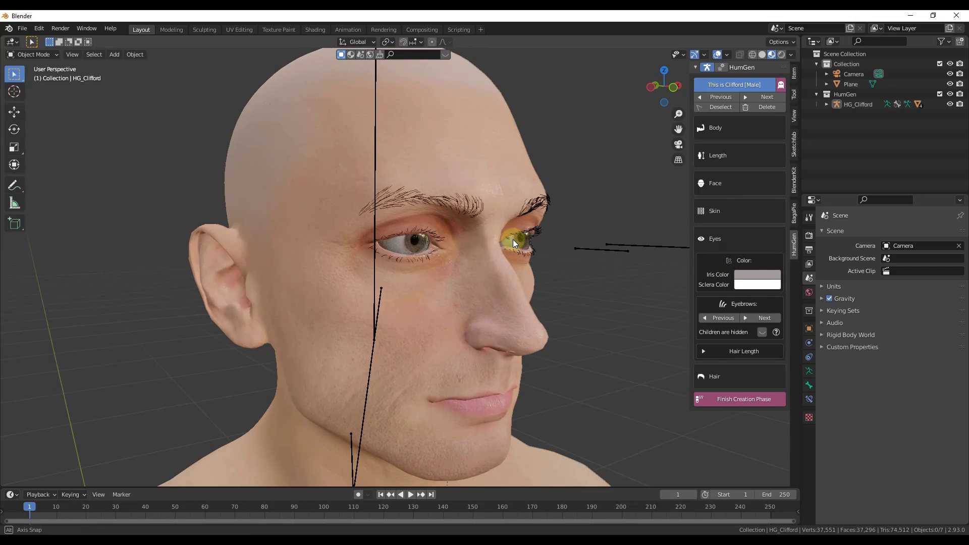
pyautogui.click(753, 276)
pyautogui.moveTo(788, 168)
pyautogui.mouseDown()
pyautogui.moveTo(780, 164)
pyautogui.moveTo(799, 151)
pyautogui.mouseUp()
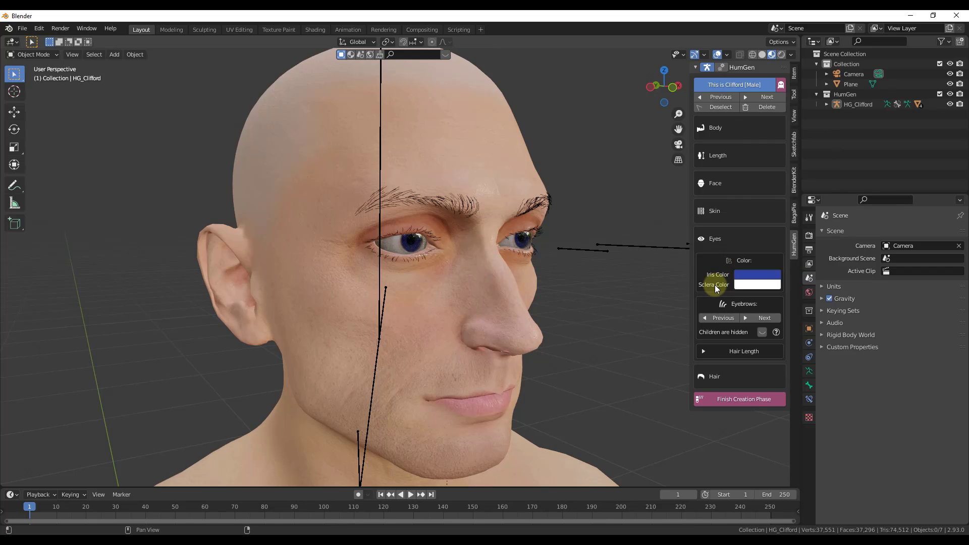
# Step: Try a different sclera color and soften the iris color to a muted grey-blue
pyautogui.click(753, 286)
pyautogui.moveTo(767, 184)
pyautogui.mouseDown()
pyautogui.moveTo(763, 195)
pyautogui.moveTo(777, 177)
pyautogui.mouseUp()
pyautogui.click(754, 280)
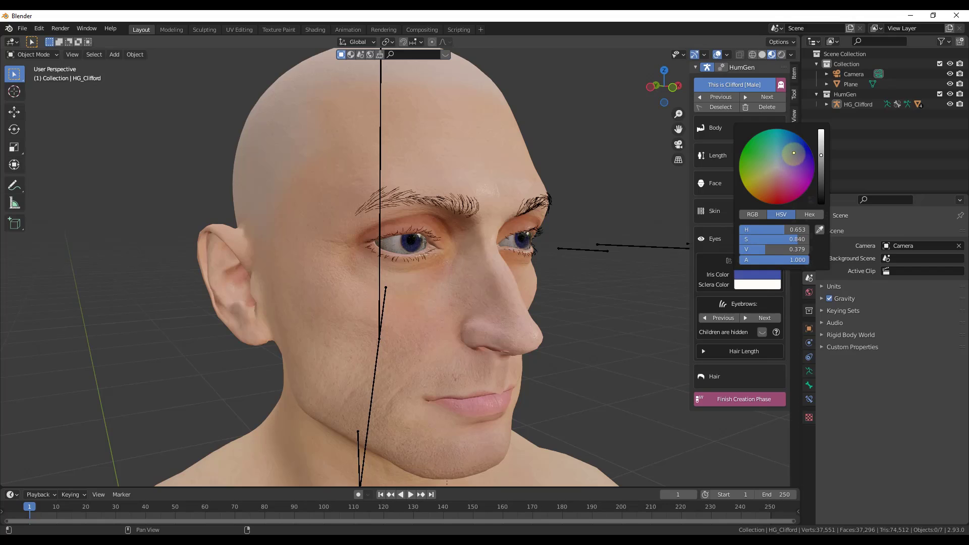
pyautogui.moveTo(794, 153)
pyautogui.mouseDown()
pyautogui.moveTo(803, 151)
pyautogui.moveTo(787, 157)
pyautogui.mouseUp()
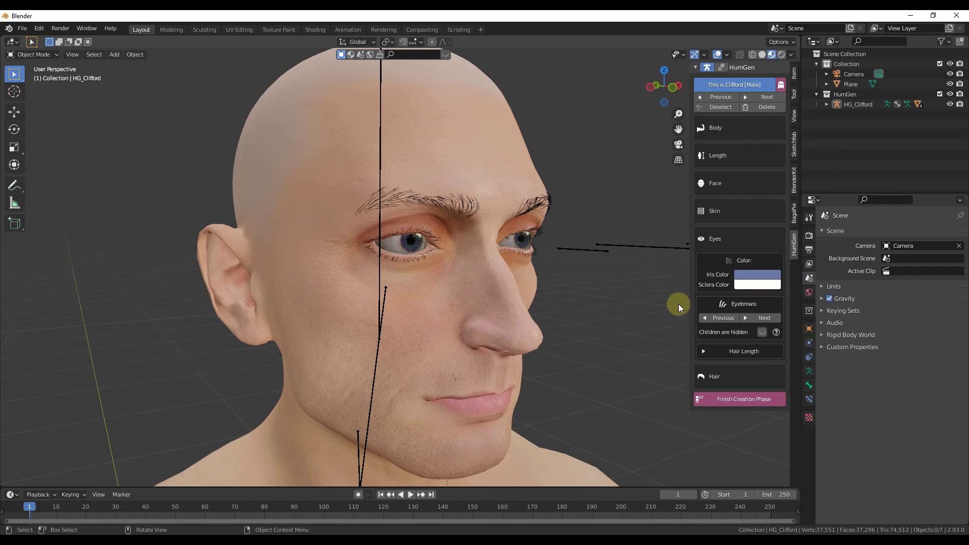
# Step: Cycle forward through the eyebrow styles to a different pair of eyebrows
pyautogui.click(759, 319)
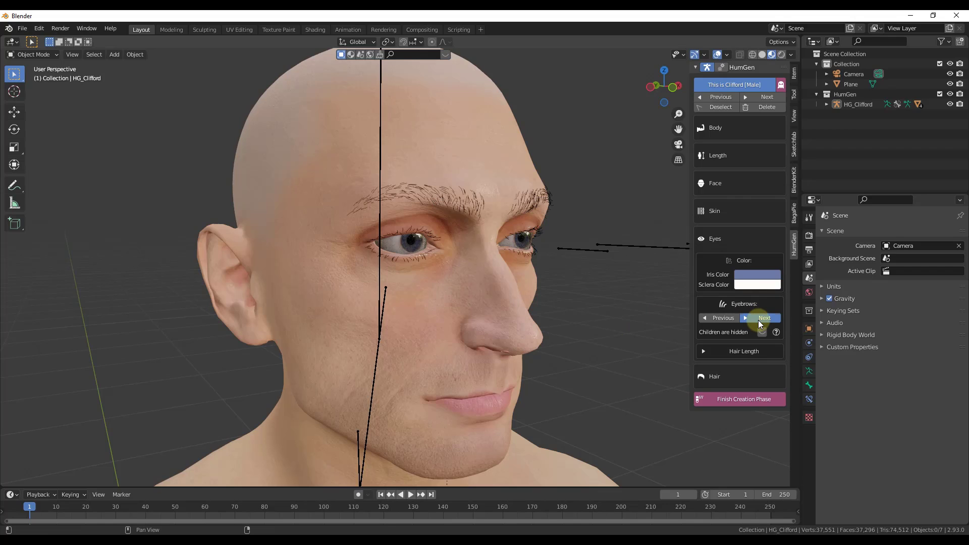
pyautogui.click(758, 319)
pyautogui.click(758, 319)
pyautogui.click(759, 319)
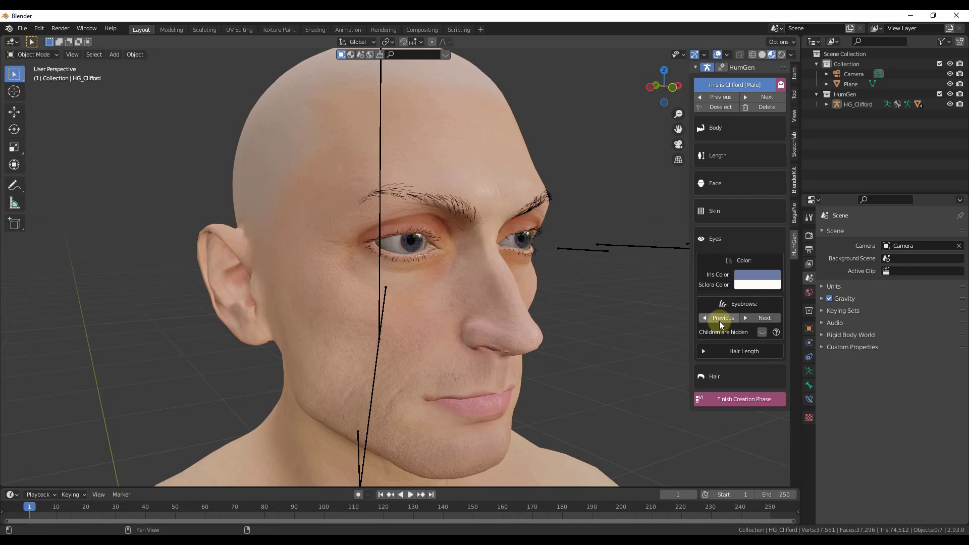
# Step: Cycle back and forth through the eyebrow styles and settle on a slightly fuller pair
pyautogui.click(719, 322)
pyautogui.click(718, 320)
pyautogui.click(767, 317)
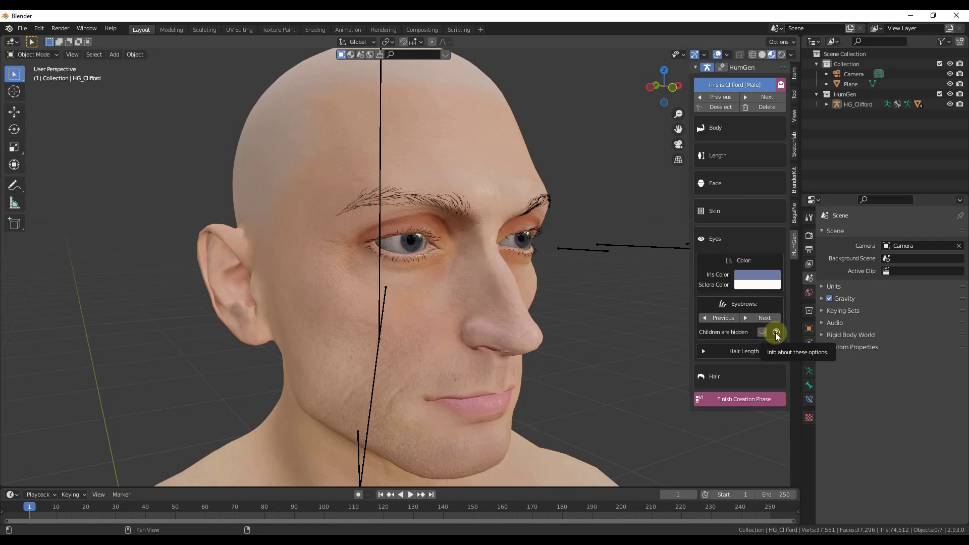
# Step: Show the child hairs of the eyebrows and eyelashes, inspect them up close, and hide them again
pyautogui.click(762, 332)
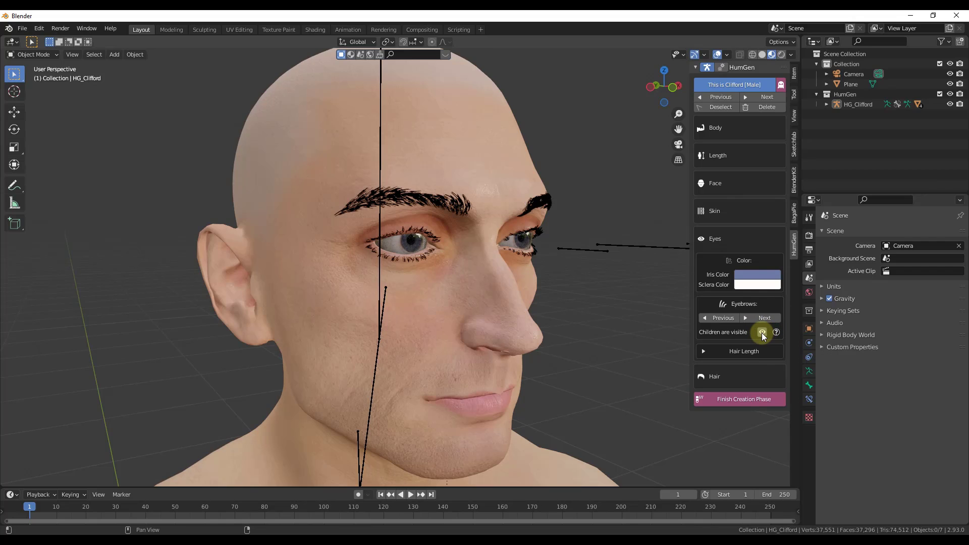
pyautogui.click(763, 332)
pyautogui.click(762, 332)
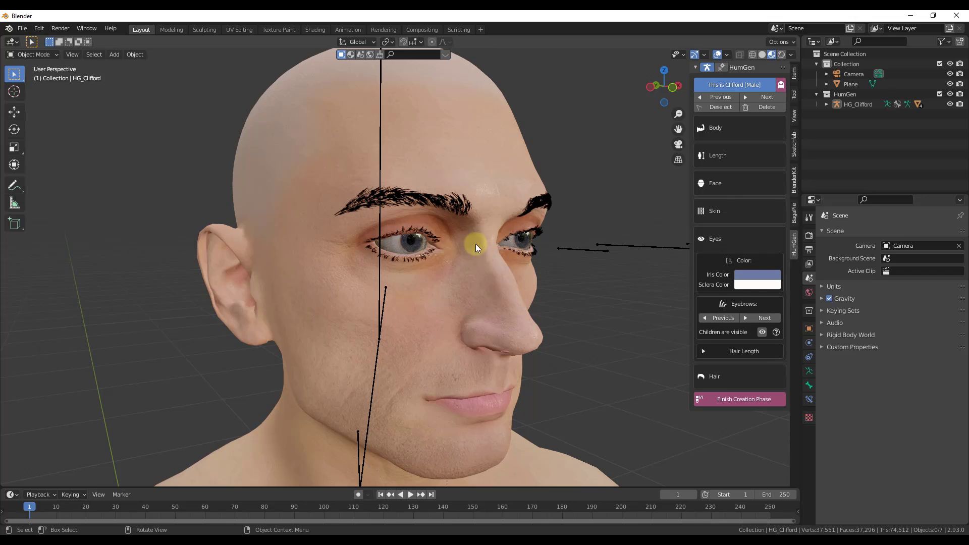
pyautogui.scroll(5, 361, 198)
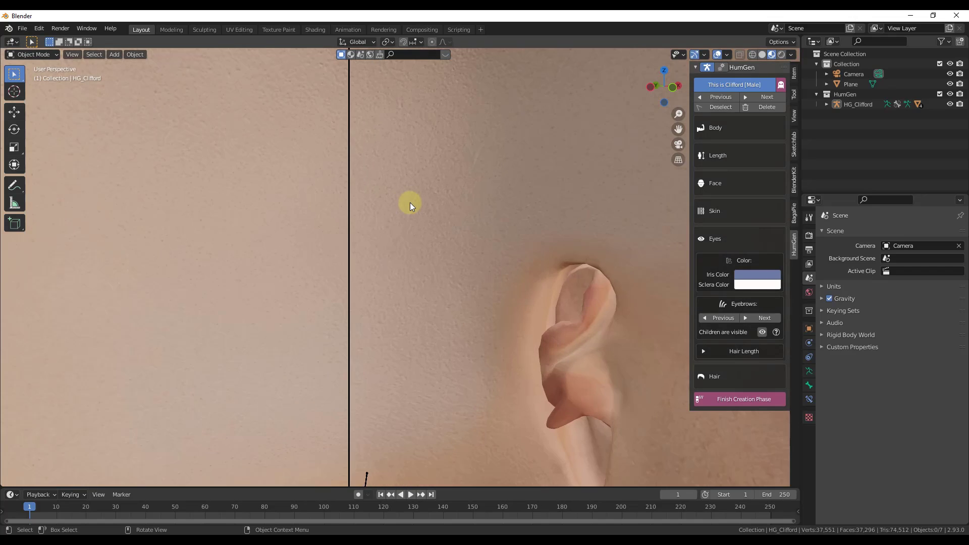
pyautogui.scroll(-2, 410, 202)
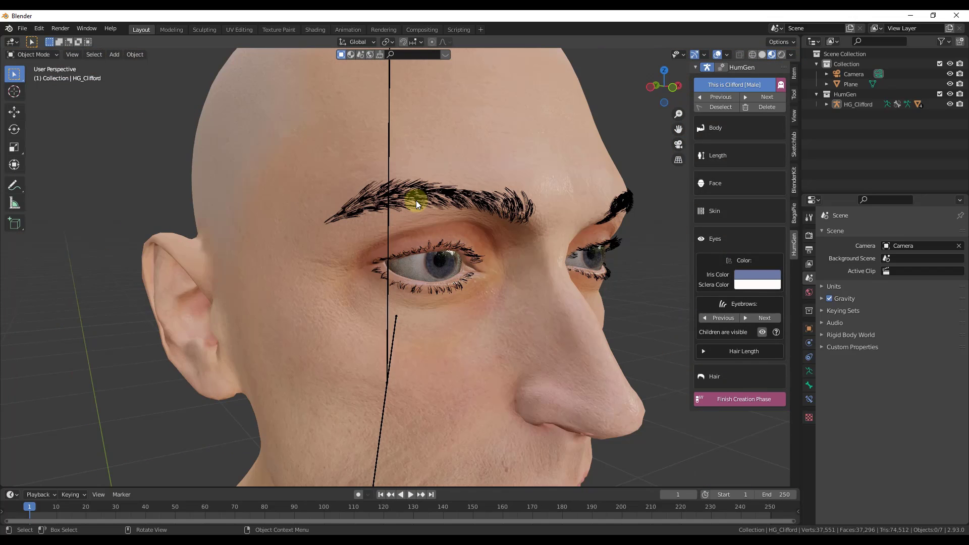
pyautogui.click(763, 332)
pyautogui.moveTo(362, 172); pyautogui.dragTo(495, 181, button='middle')
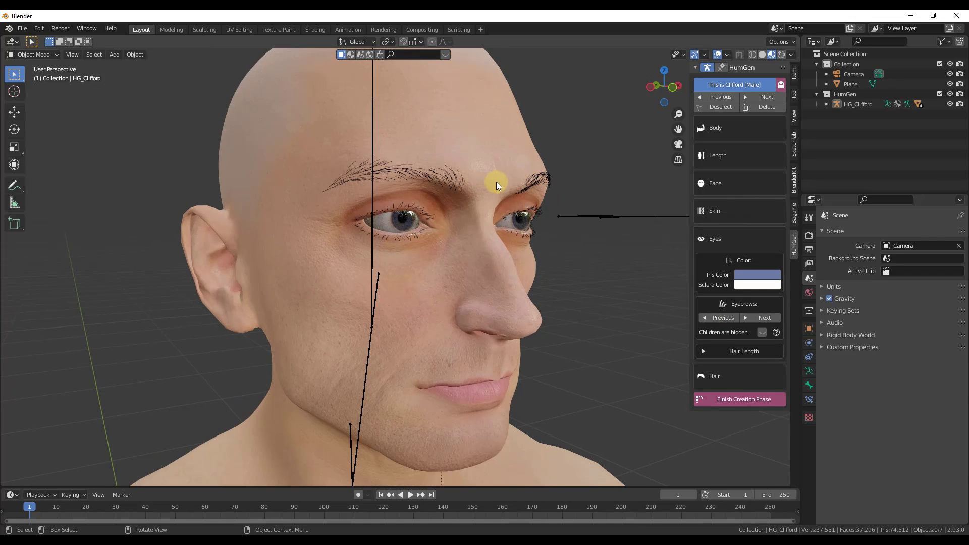
# Step: Open the hair settings, apply a short faded haircut, and check it around the head
pyautogui.click(715, 376)
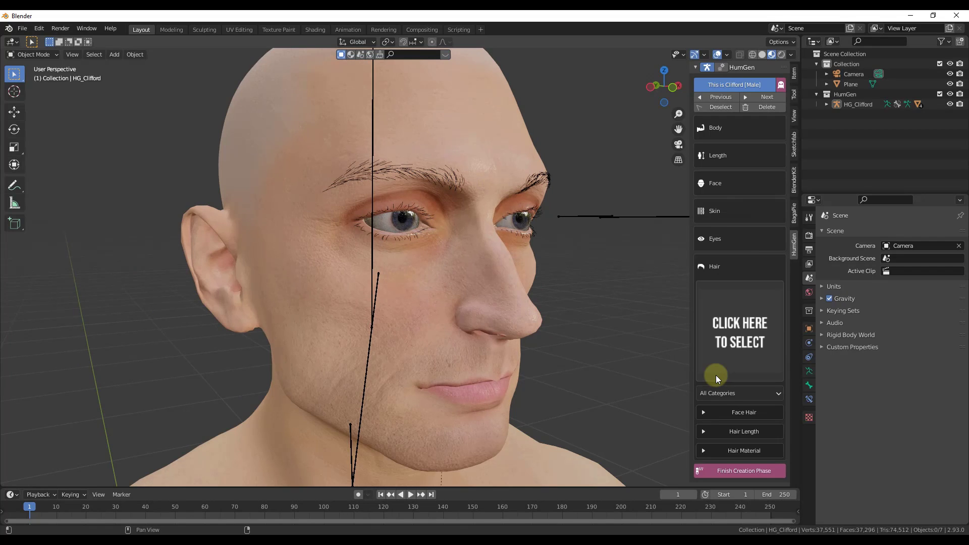
pyautogui.click(737, 335)
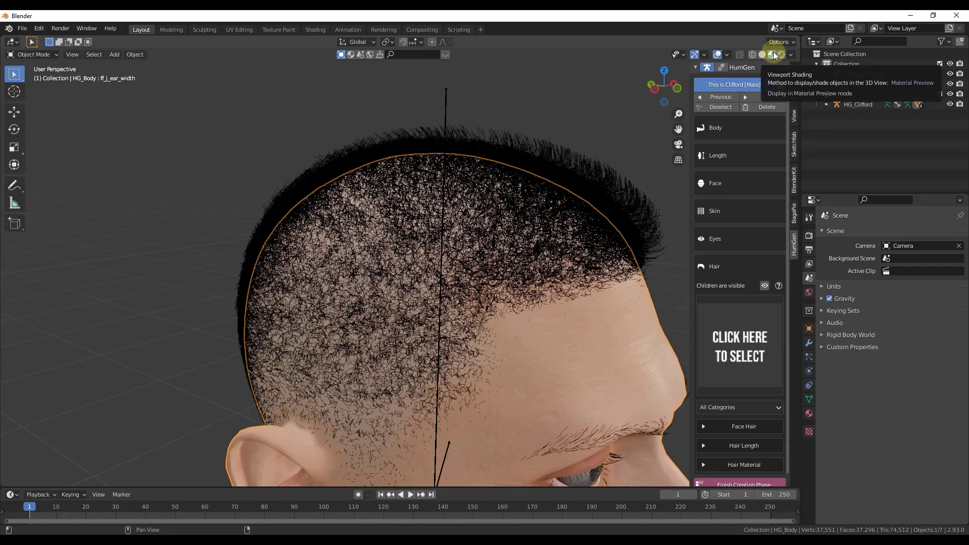
pyautogui.scroll(-4, 520, 201)
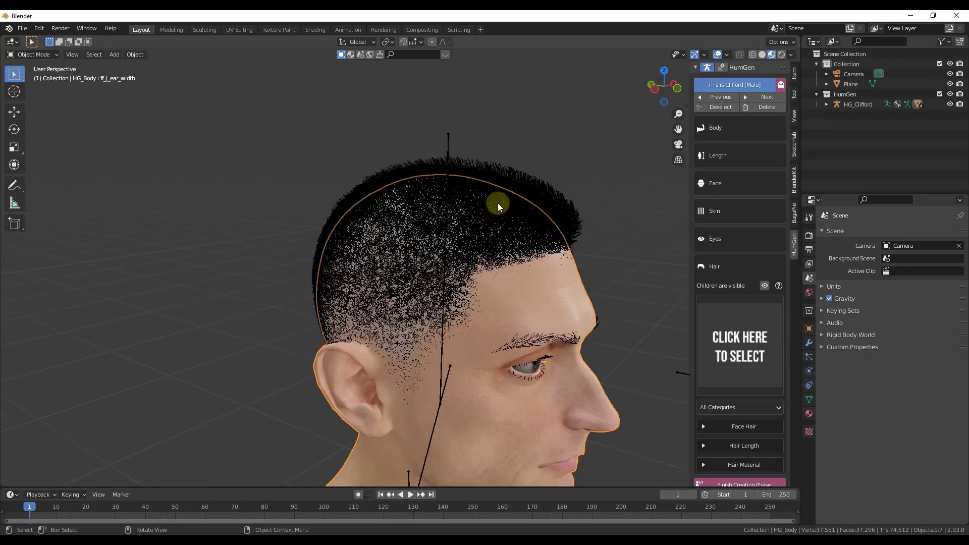
pyautogui.scroll(-3, 510, 242)
pyautogui.moveTo(524, 276); pyautogui.dragTo(486, 250, button='middle')
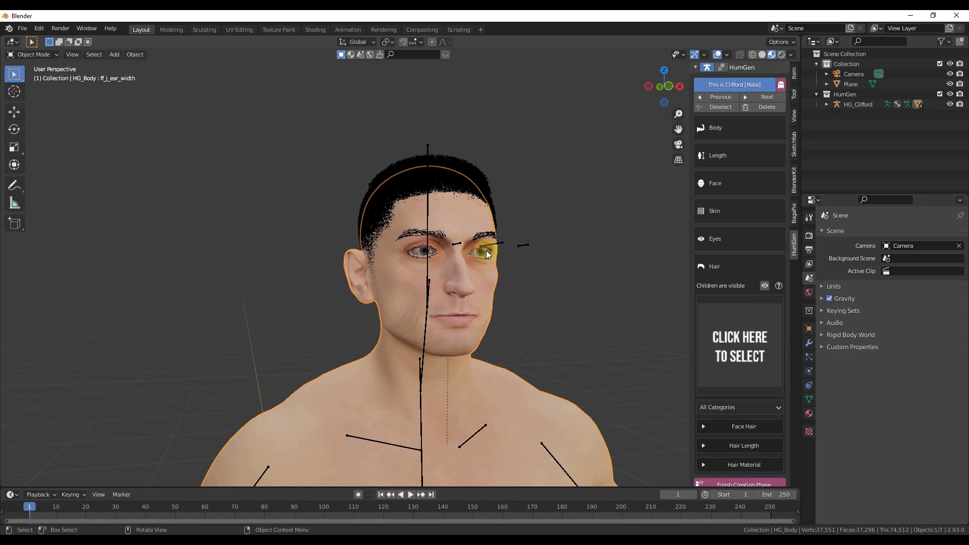
# Step: Add an area light in front of the human and tilt it about 27° around the X axis
pyautogui.scroll(-3, 487, 250)
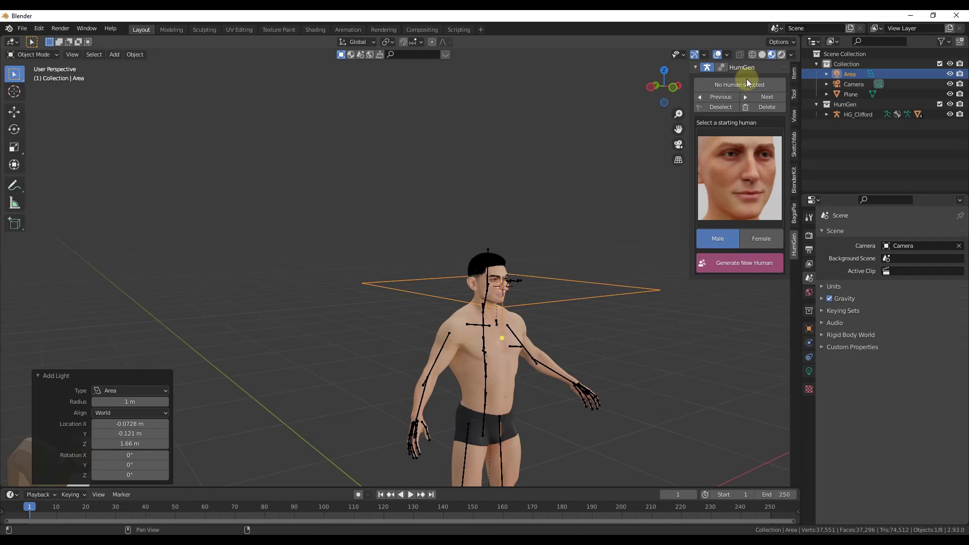
pyautogui.press('r')
pyautogui.press('x')
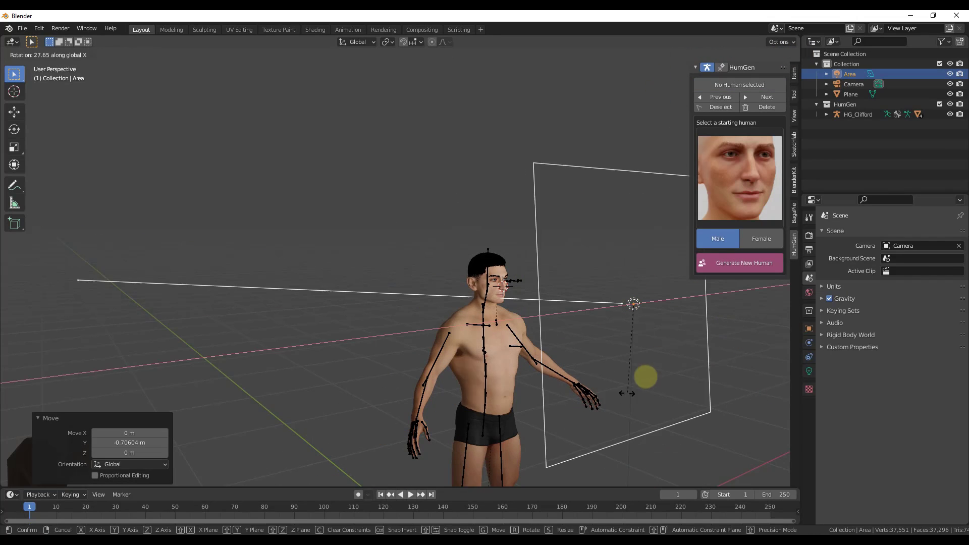
pyautogui.click(627, 393)
# Step: Preview the lit head in rendered shading and set the render engine to Cycles with GPU Compute as the device
pyautogui.scroll(5, 508, 286)
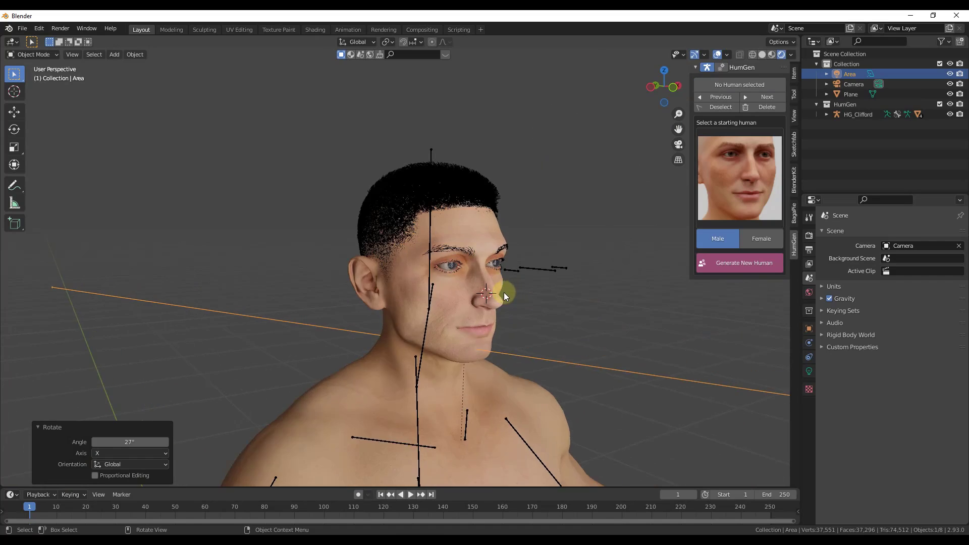
pyautogui.moveTo(504, 292)
pyautogui.mouseDown(button='middle')
pyautogui.moveTo(530, 298)
pyautogui.moveTo(504, 296)
pyautogui.mouseUp(button='middle')
pyautogui.scroll(4, 513, 264)
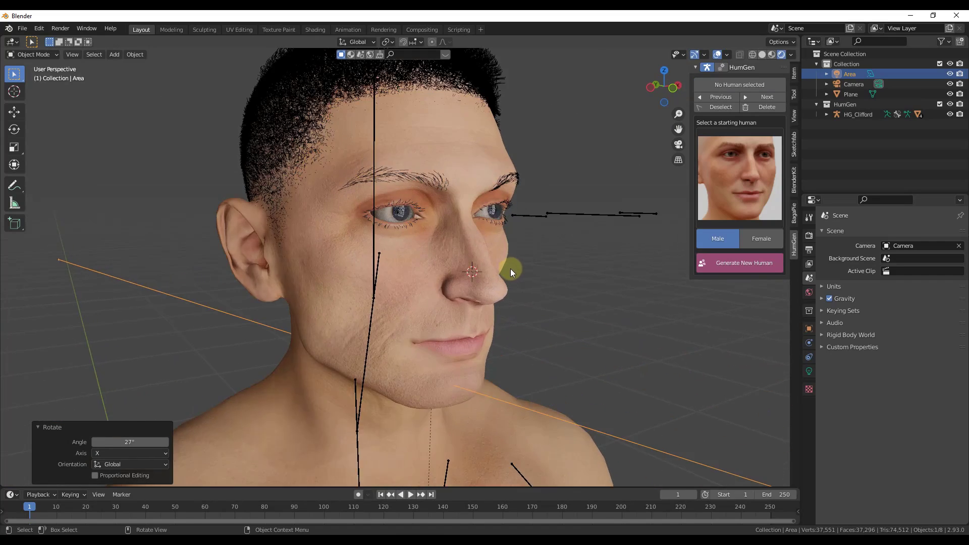
pyautogui.scroll(-2, 510, 268)
pyautogui.moveTo(514, 261); pyautogui.dragTo(465, 262, button='middle')
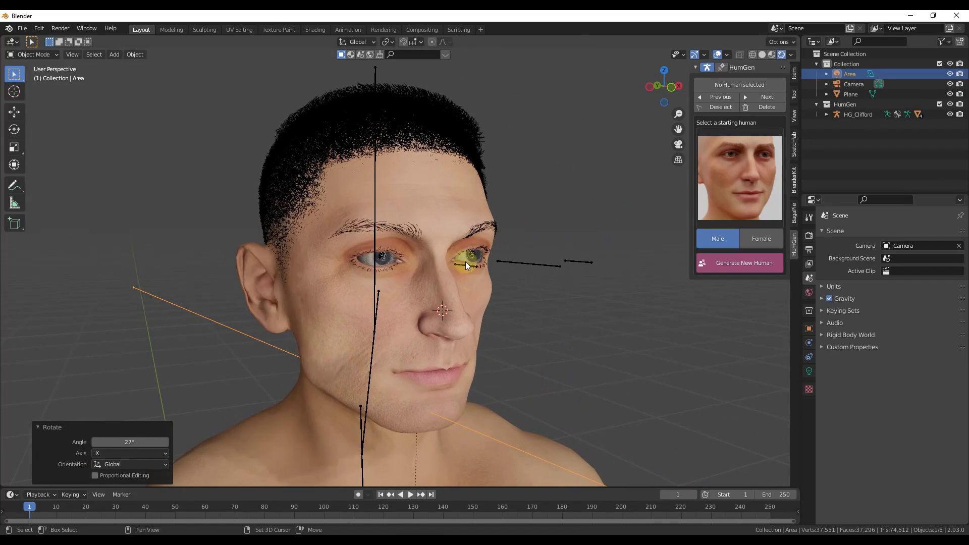
pyautogui.click(809, 235)
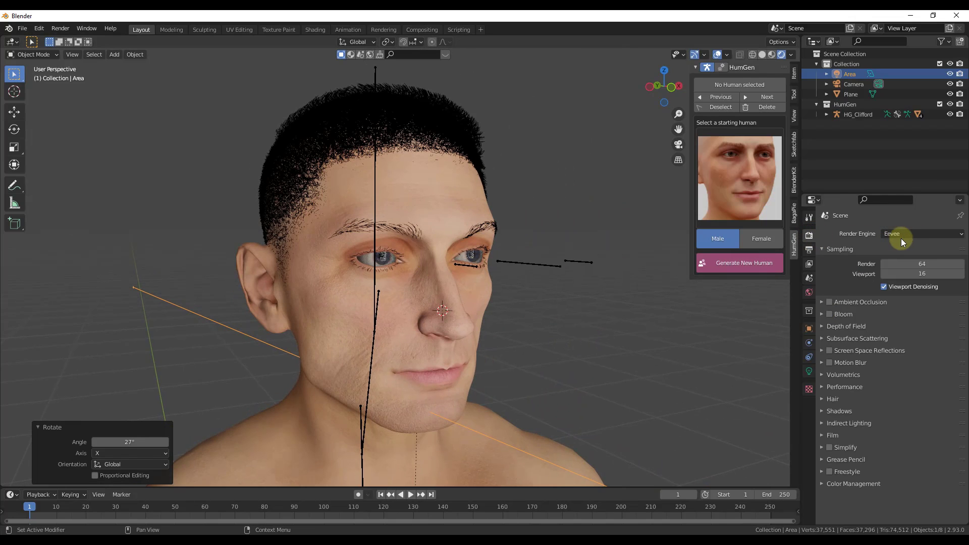
pyautogui.click(901, 235)
pyautogui.click(895, 270)
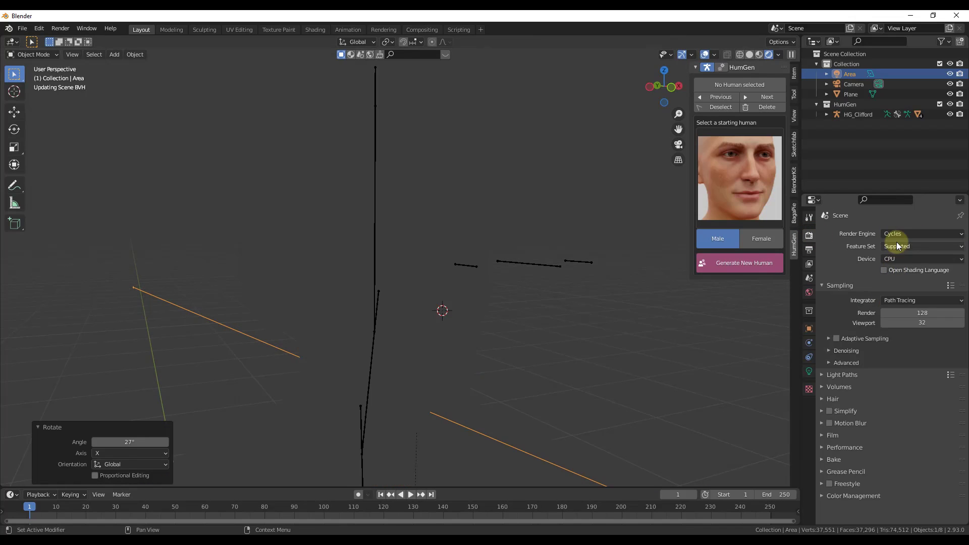
pyautogui.click(901, 259)
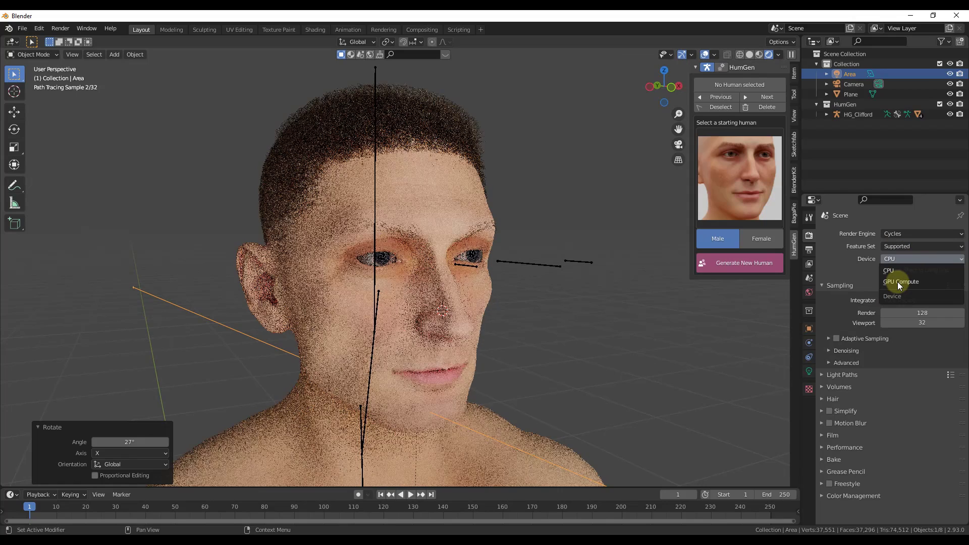
pyautogui.click(897, 282)
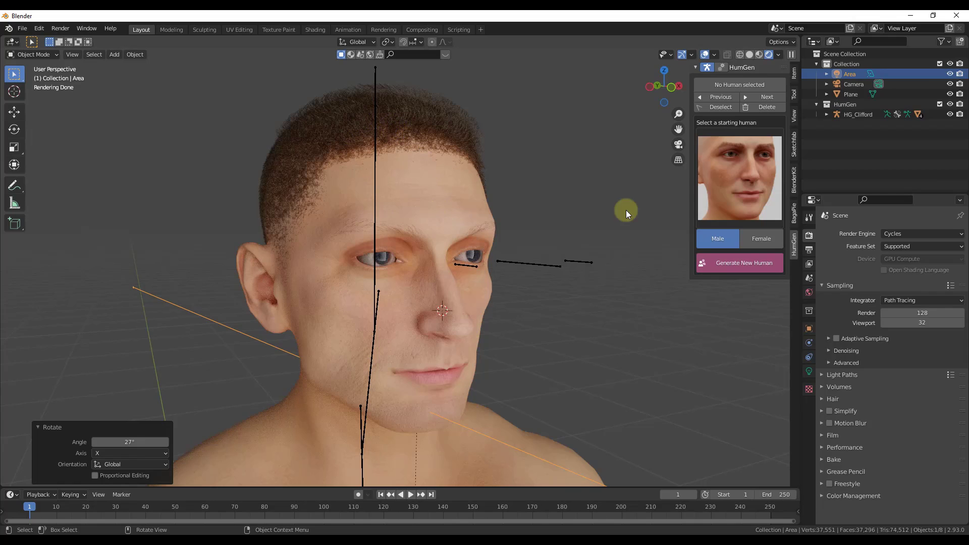
# Step: Select the human's body again and apply the Groomed Beard 1 face hair
pyautogui.scroll(-1, 732, 328)
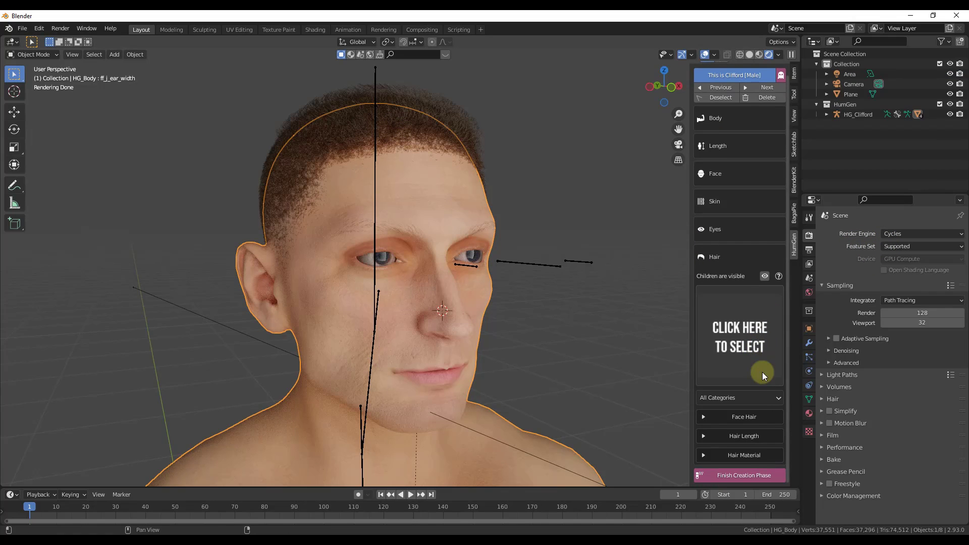
pyautogui.click(744, 416)
pyautogui.scroll(-5, 755, 331)
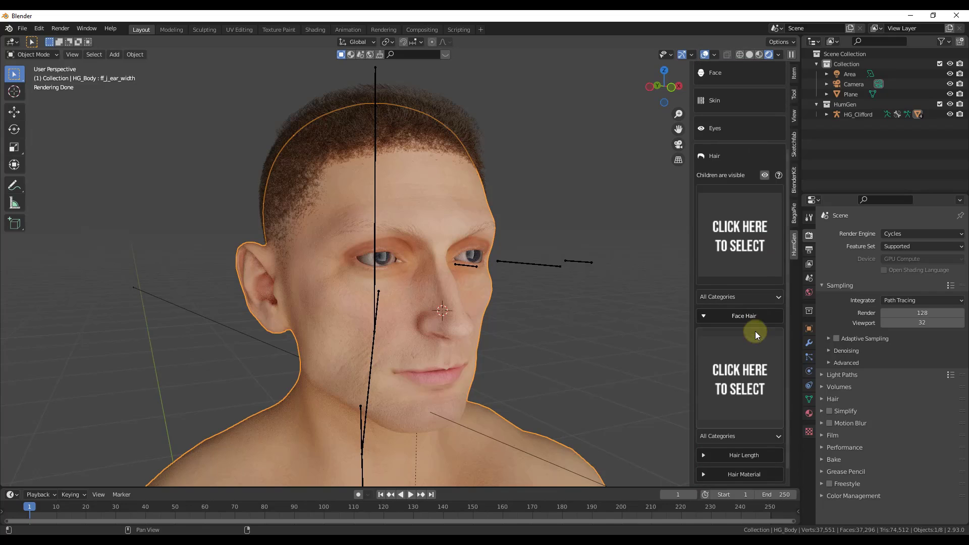
pyautogui.click(730, 395)
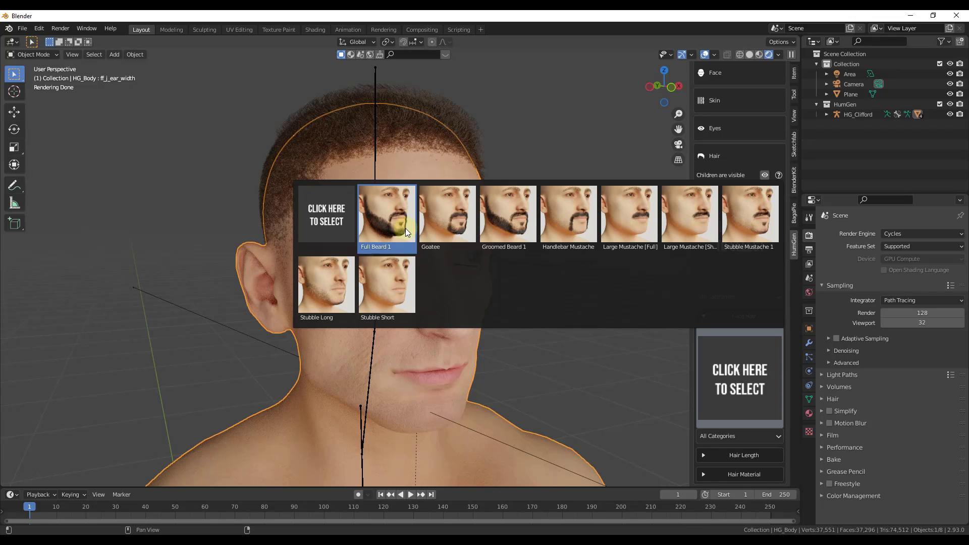
pyautogui.click(515, 222)
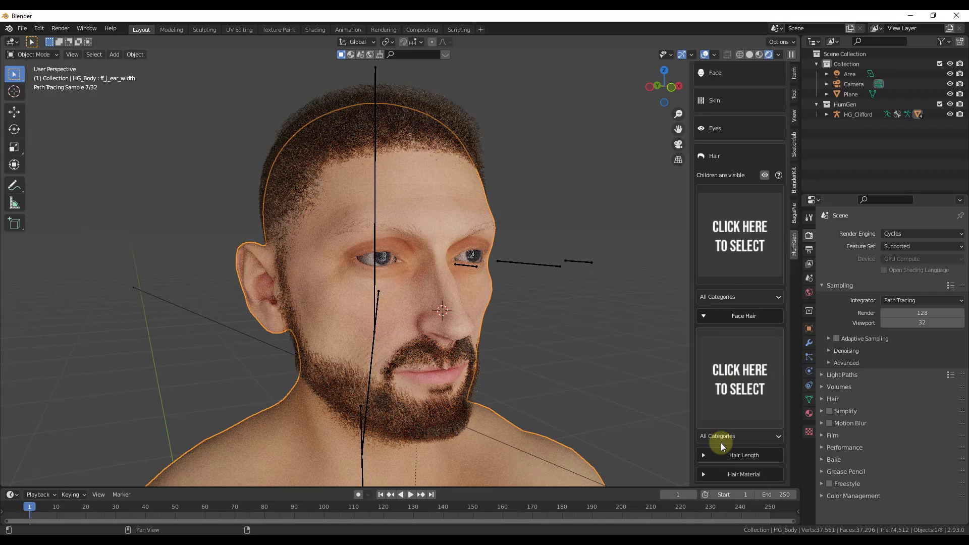
# Step: Lengthen the top hair and the mustache with the Hair Length settings, switching the viewport to Material Preview shading
pyautogui.scroll(-1, 719, 443)
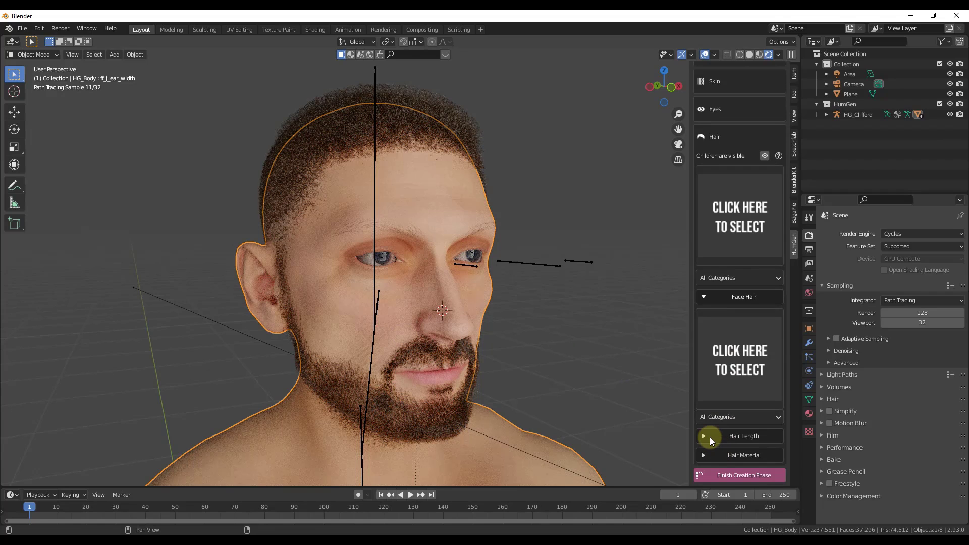
pyautogui.click(710, 437)
pyautogui.scroll(-5, 712, 433)
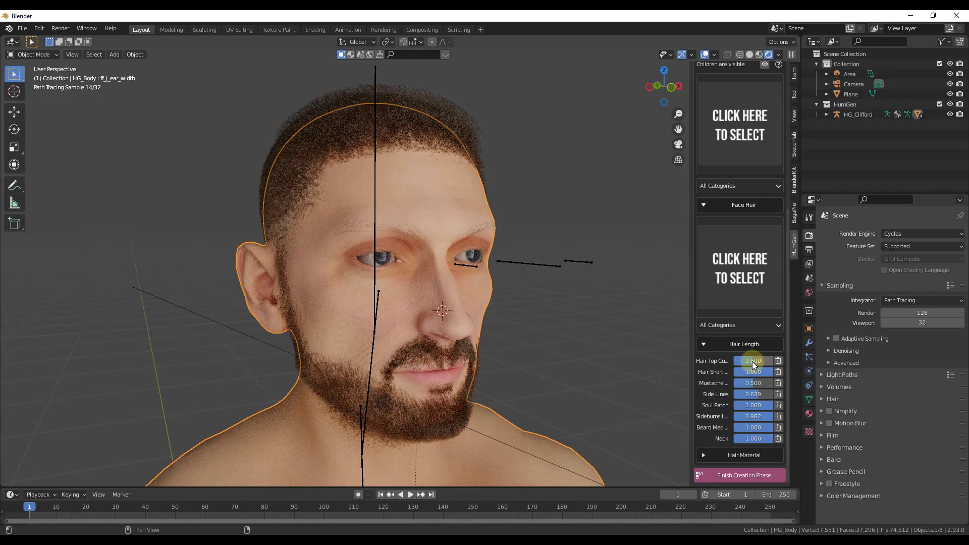
pyautogui.moveTo(760, 359); pyautogui.dragTo(762, 171)
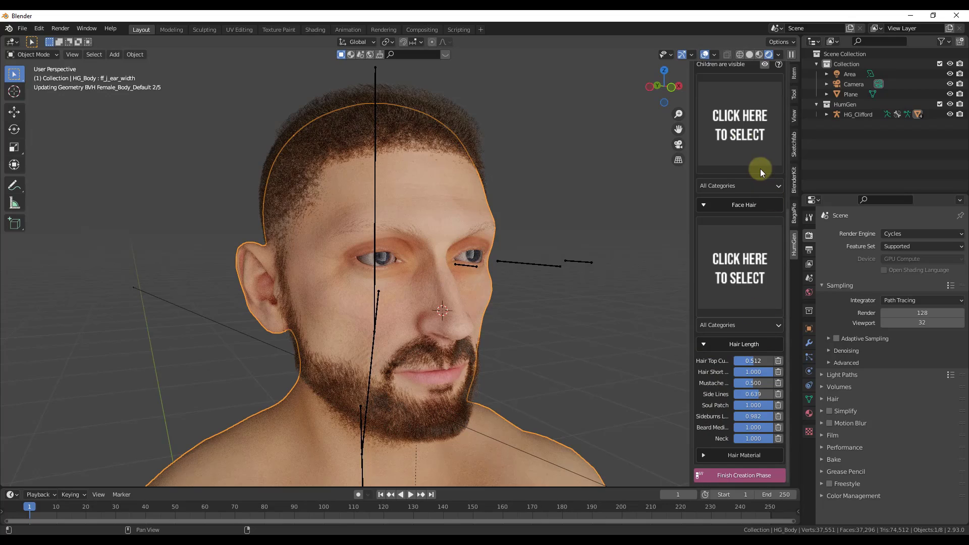
pyautogui.moveTo(488, 198); pyautogui.dragTo(707, 86)
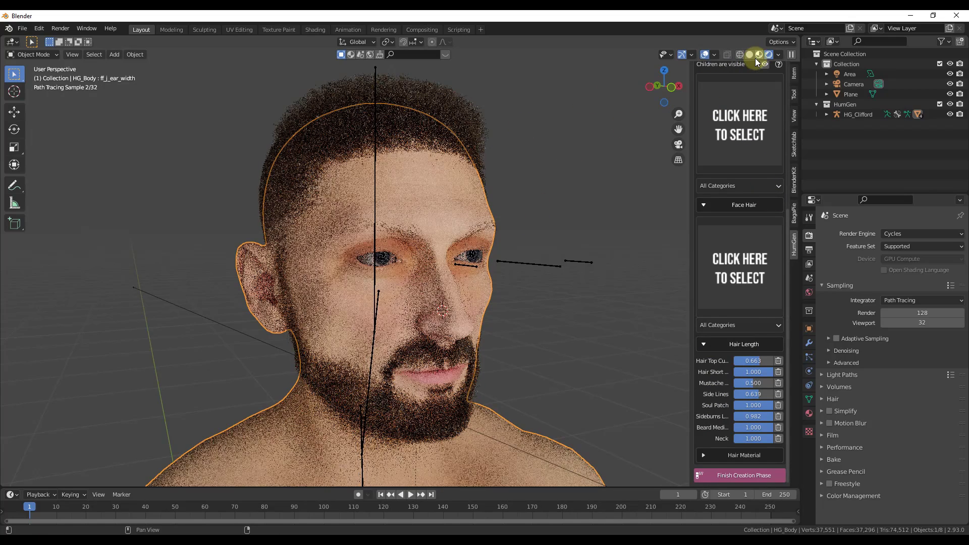
pyautogui.click(758, 54)
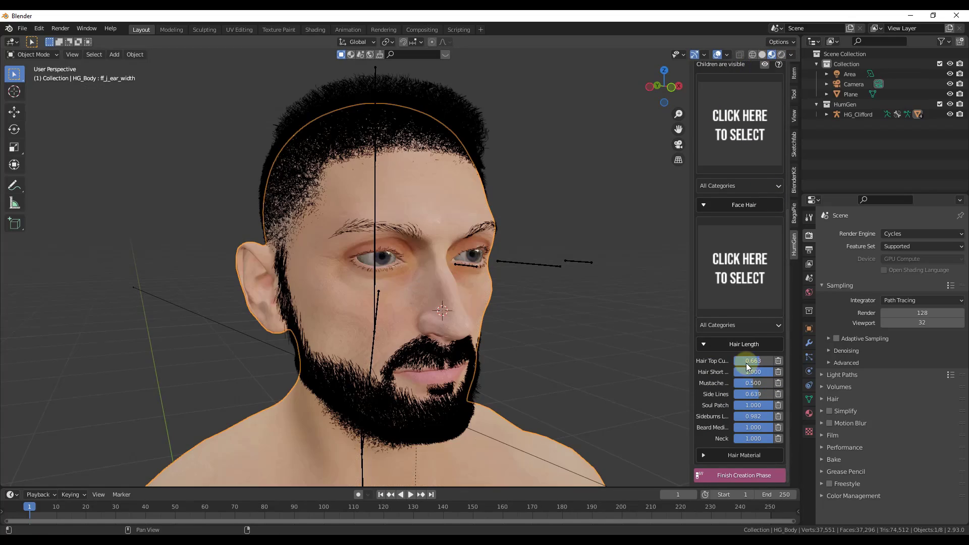
pyautogui.moveTo(751, 361)
pyautogui.mouseDown()
pyautogui.moveTo(766, 361)
pyautogui.moveTo(752, 361)
pyautogui.mouseUp()
pyautogui.moveTo(768, 394)
pyautogui.mouseDown()
pyautogui.moveTo(789, 394)
pyautogui.moveTo(752, 394)
pyautogui.moveTo(768, 383)
pyautogui.mouseUp()
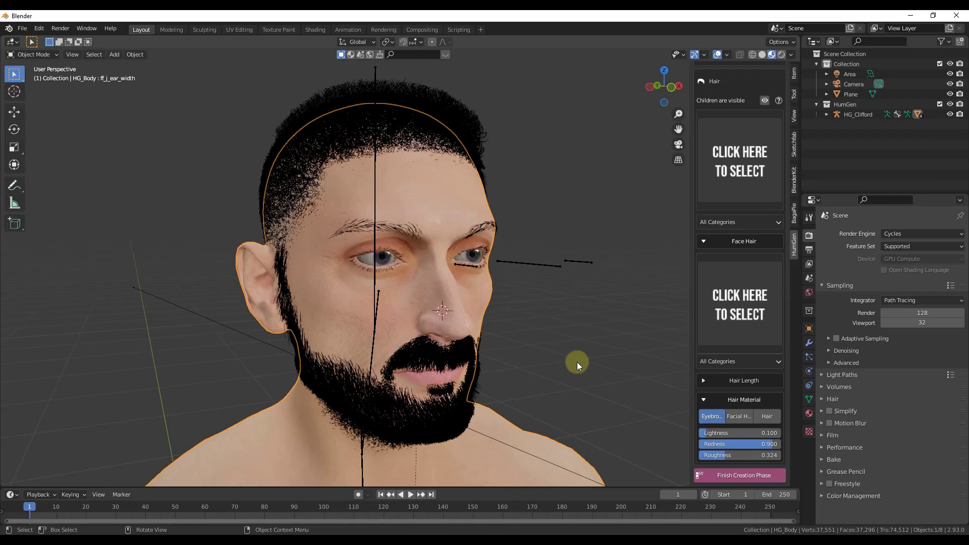
# Step: Raise the eyebrow hair material's Lightness to 0.277 and preview it in rendered shading
pyautogui.moveTo(577, 362); pyautogui.dragTo(514, 355, button='middle')
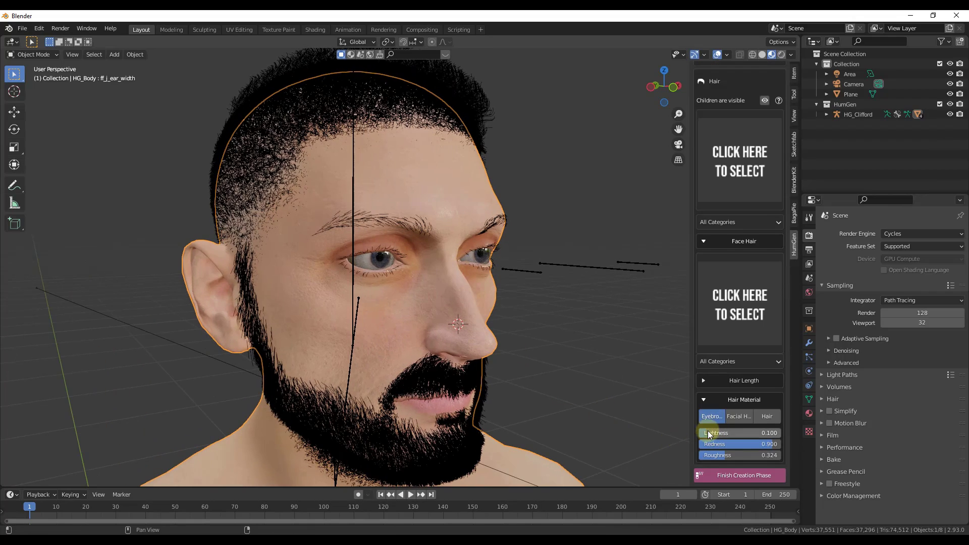
pyautogui.moveTo(713, 433); pyautogui.dragTo(734, 433)
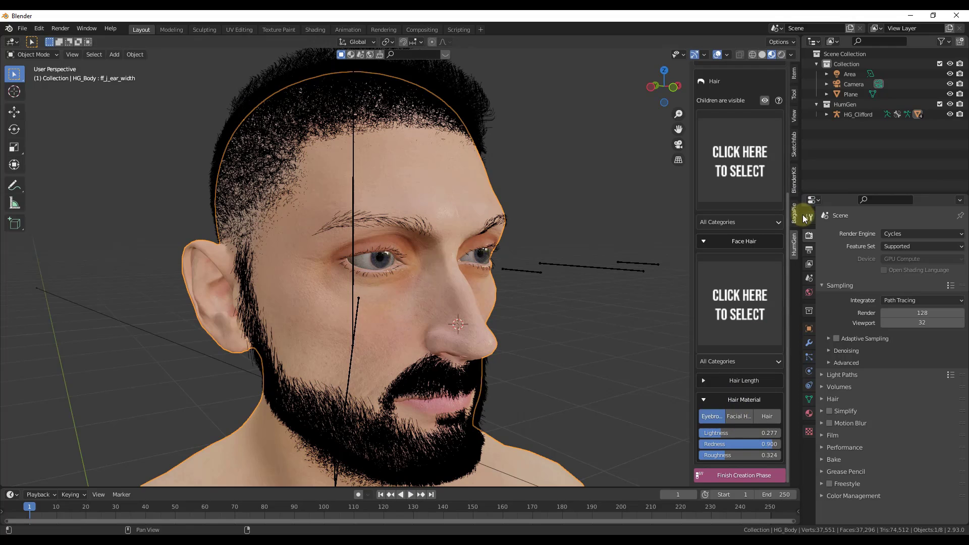
pyautogui.click(782, 54)
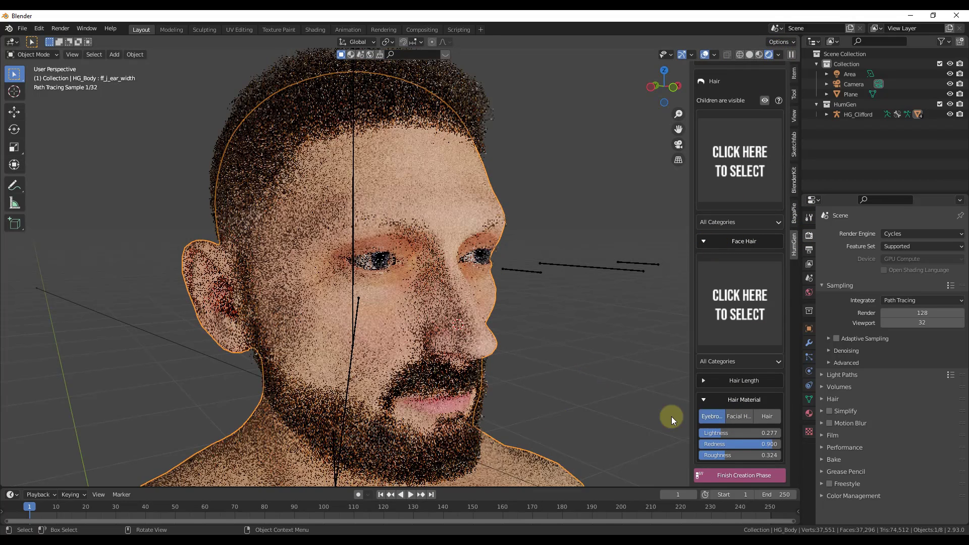
pyautogui.moveTo(718, 433); pyautogui.dragTo(737, 435)
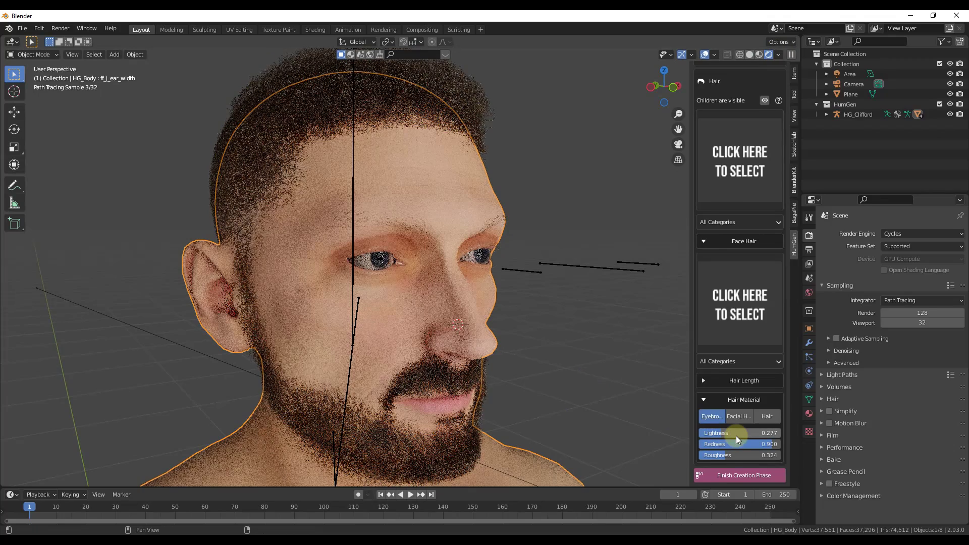
# Step: Examine the rendered human from head to full-body distance together with the light placement
pyautogui.scroll(8, 749, 248)
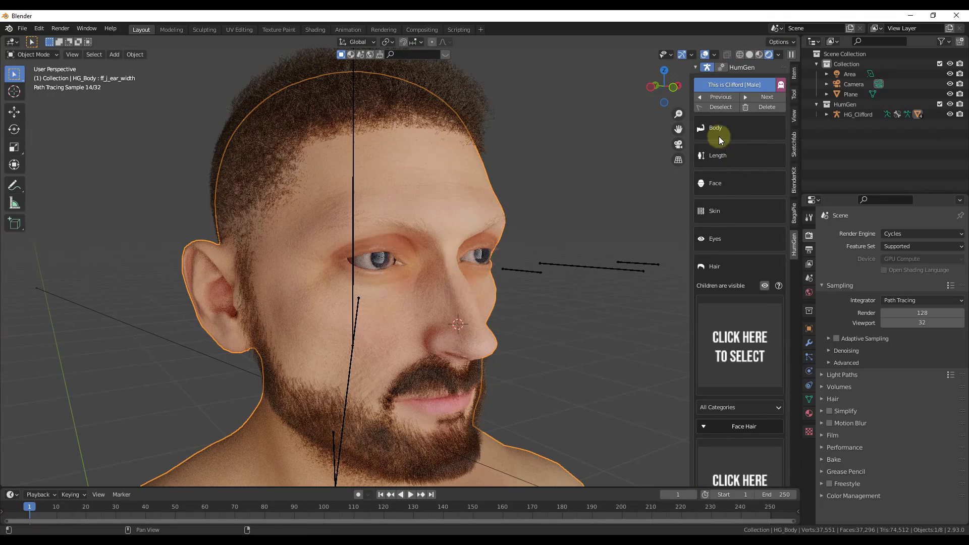
pyautogui.moveTo(672, 192); pyautogui.dragTo(565, 252, button='middle')
pyautogui.scroll(-5, 520, 278)
pyautogui.moveTo(476, 303)
pyautogui.mouseDown(button='middle')
pyautogui.moveTo(433, 313)
pyautogui.moveTo(556, 328)
pyautogui.moveTo(404, 295)
pyautogui.moveTo(495, 267)
pyautogui.mouseUp(button='middle')
pyautogui.scroll(2, 404, 296)
pyautogui.scroll(-3, 404, 295)
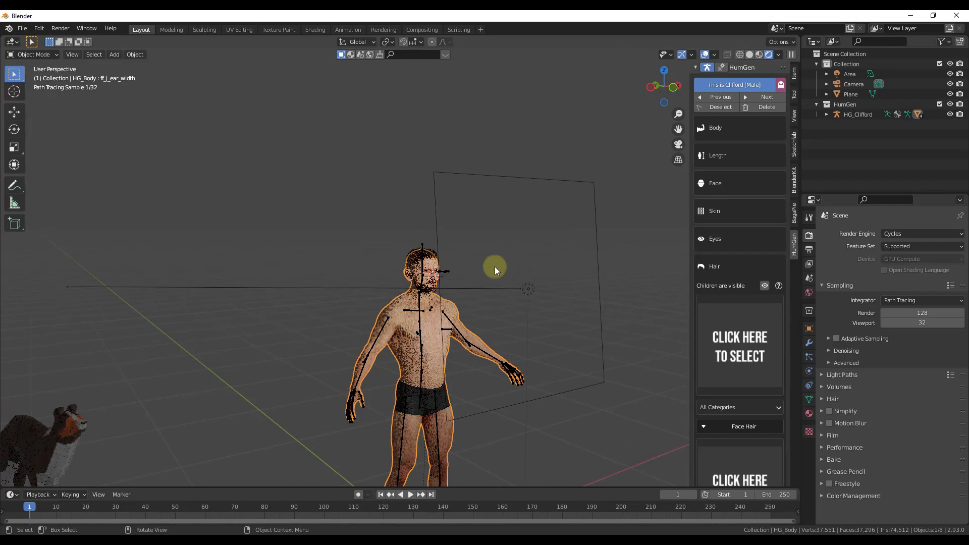
# Step: Switch the viewport to Material Preview shading and finish the male human's creation phase
pyautogui.click(759, 55)
pyautogui.moveTo(399, 322); pyautogui.dragTo(473, 357, button='middle')
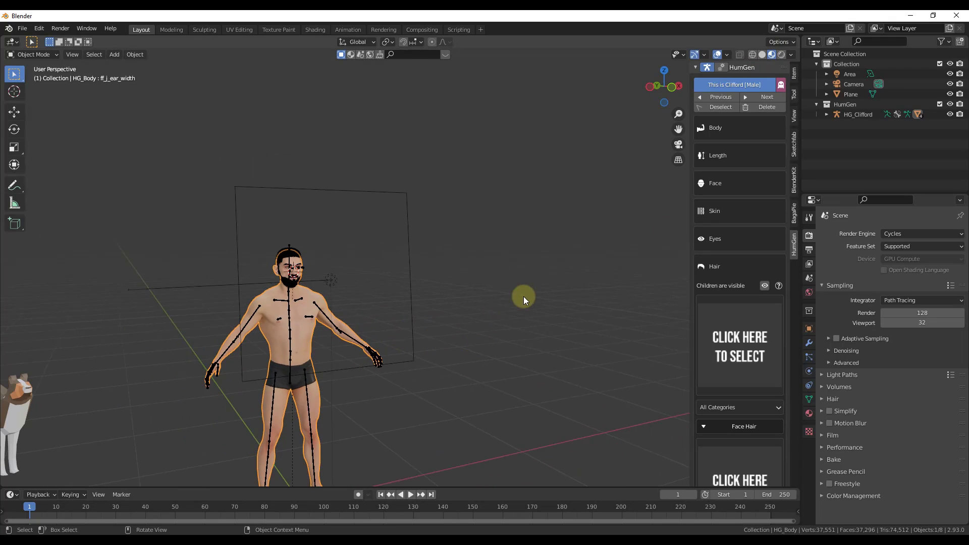
pyautogui.scroll(-8, 739, 397)
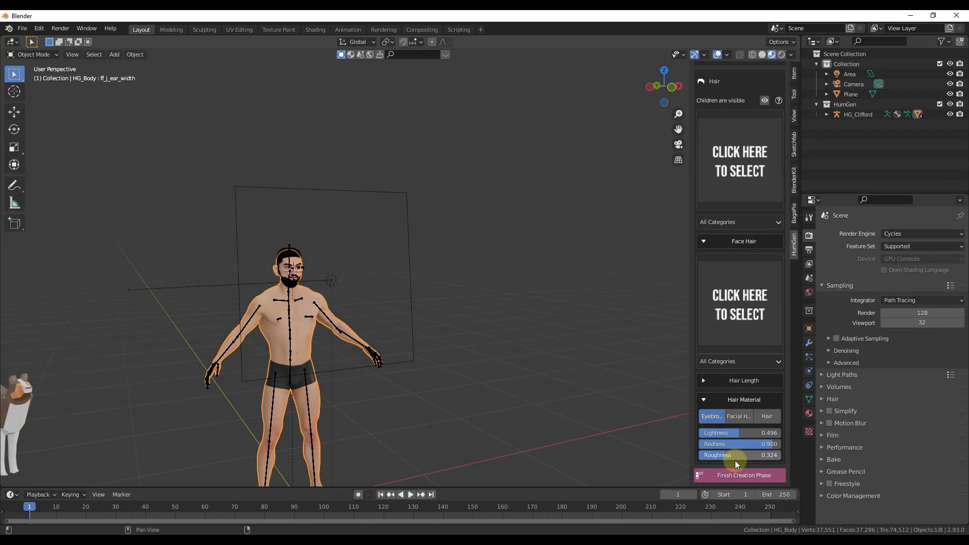
pyautogui.scroll(6, 282, 298)
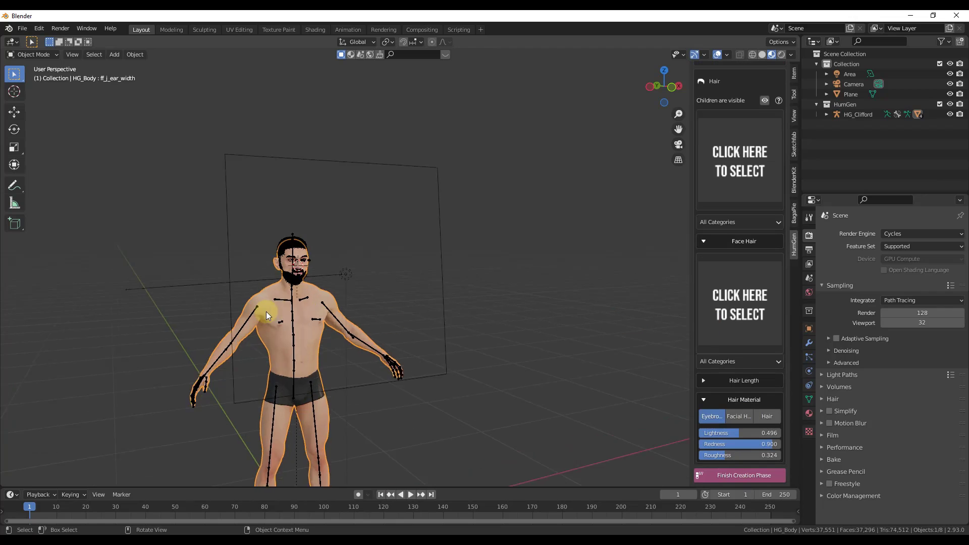
pyautogui.click(729, 475)
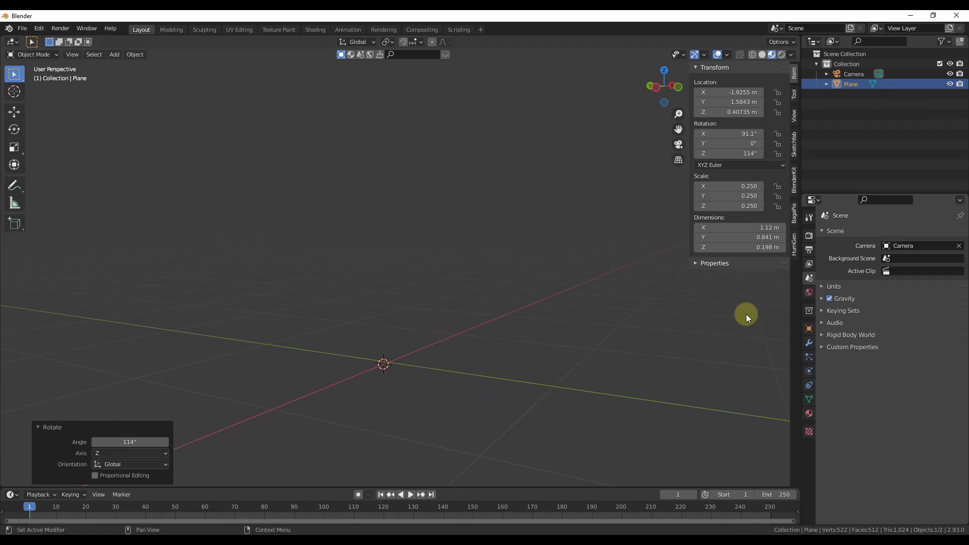
# Step: Generate a new female human from one of the Human Generator starting humans
pyautogui.click(794, 245)
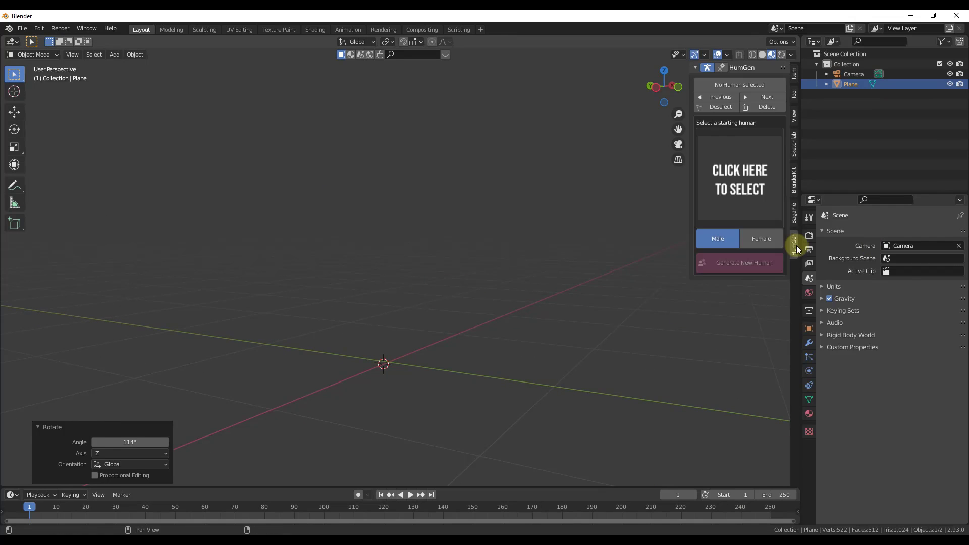
pyautogui.click(740, 191)
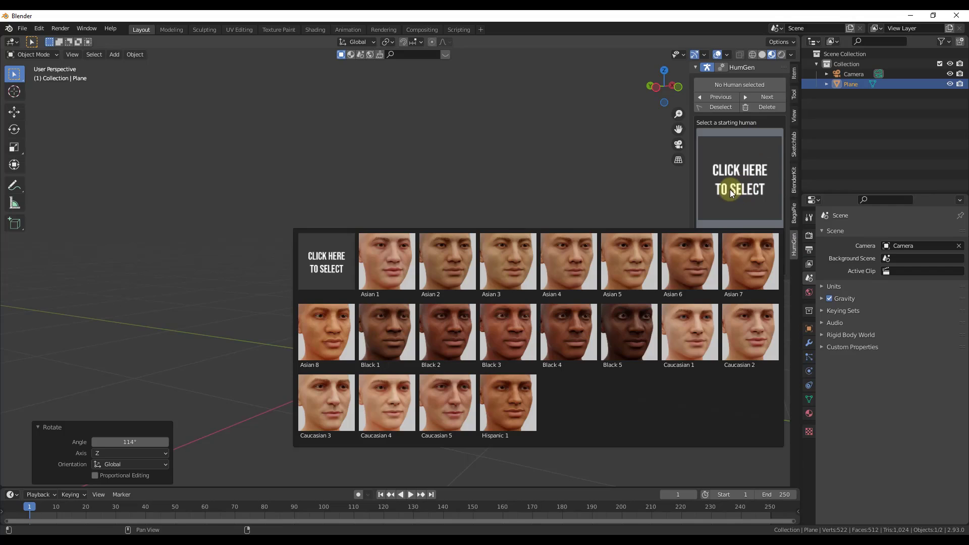
pyautogui.click(761, 240)
pyautogui.click(741, 162)
pyautogui.click(413, 338)
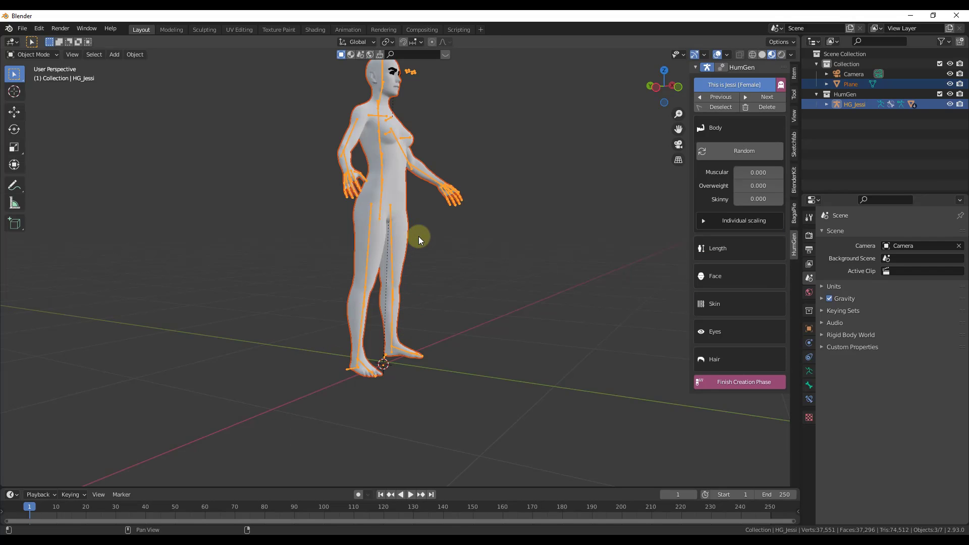
# Step: Randomize the female human's body proportions and all of the facial features
pyautogui.click(737, 151)
pyautogui.click(728, 248)
pyautogui.click(738, 230)
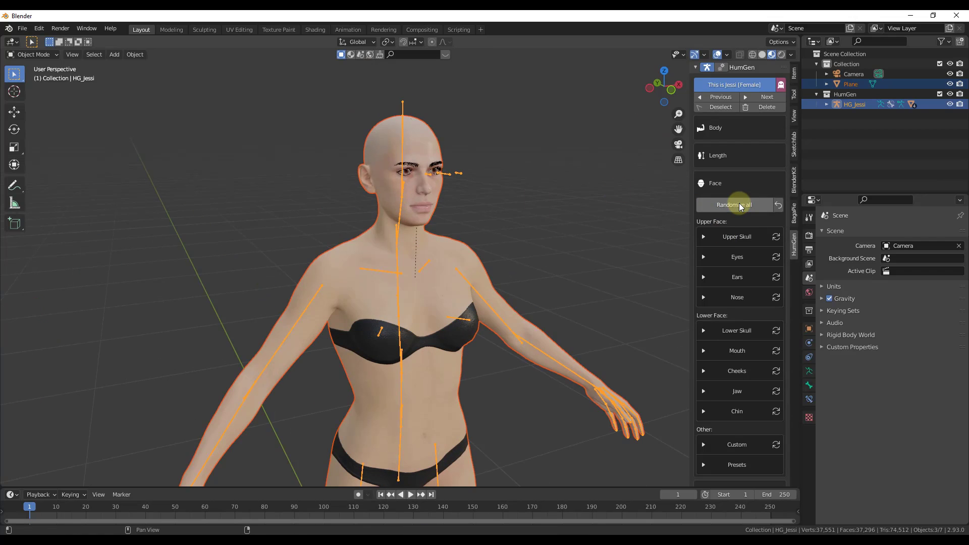
pyautogui.click(739, 205)
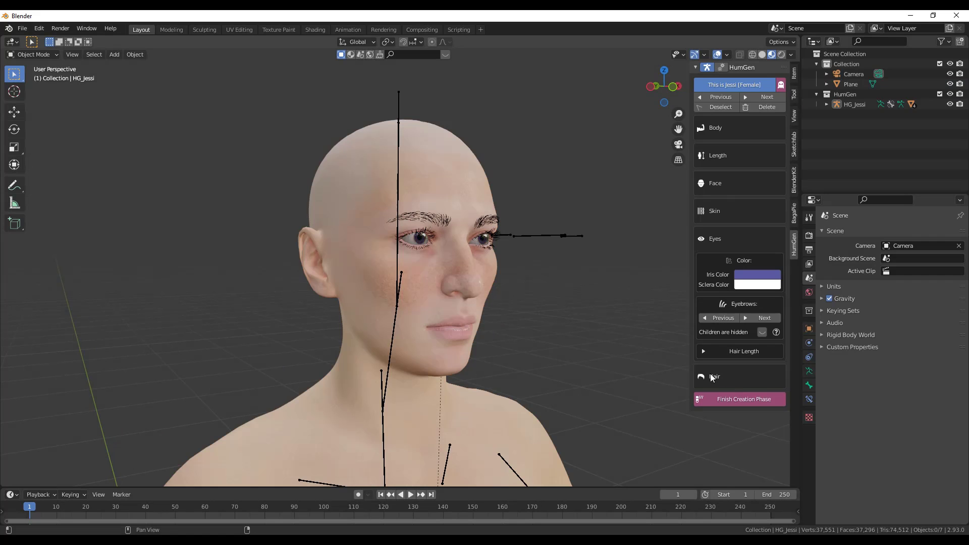
# Step: Apply the Long Split hairstyle to the female human
pyautogui.click(719, 378)
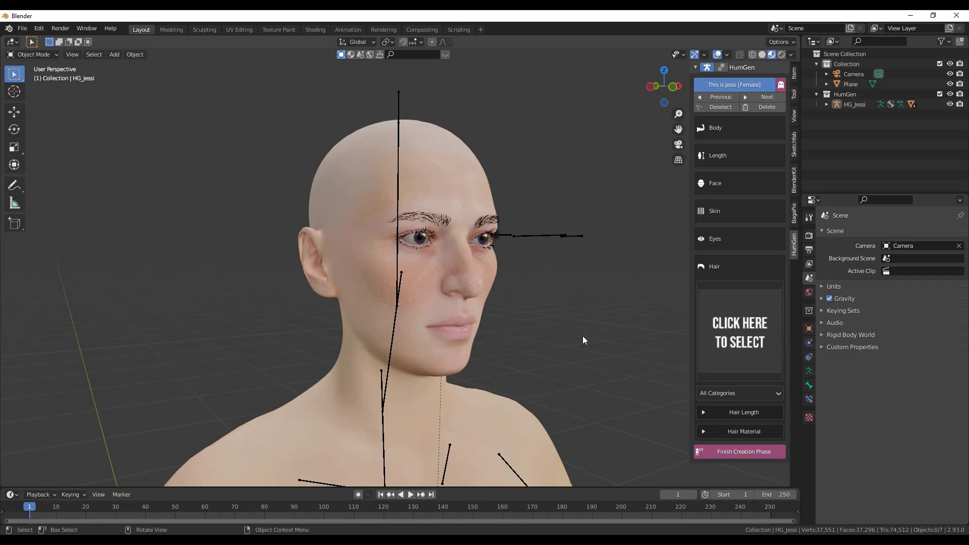
pyautogui.click(740, 333)
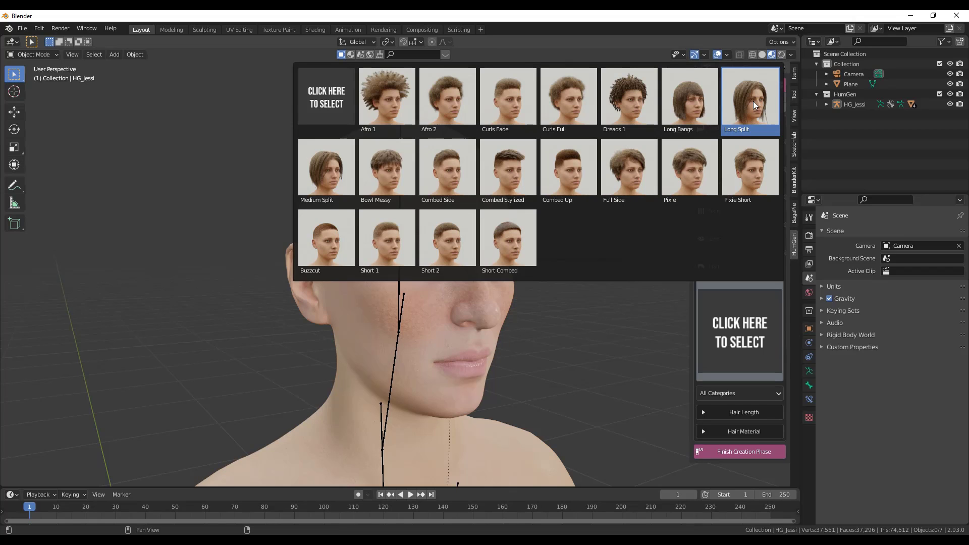
pyautogui.click(742, 132)
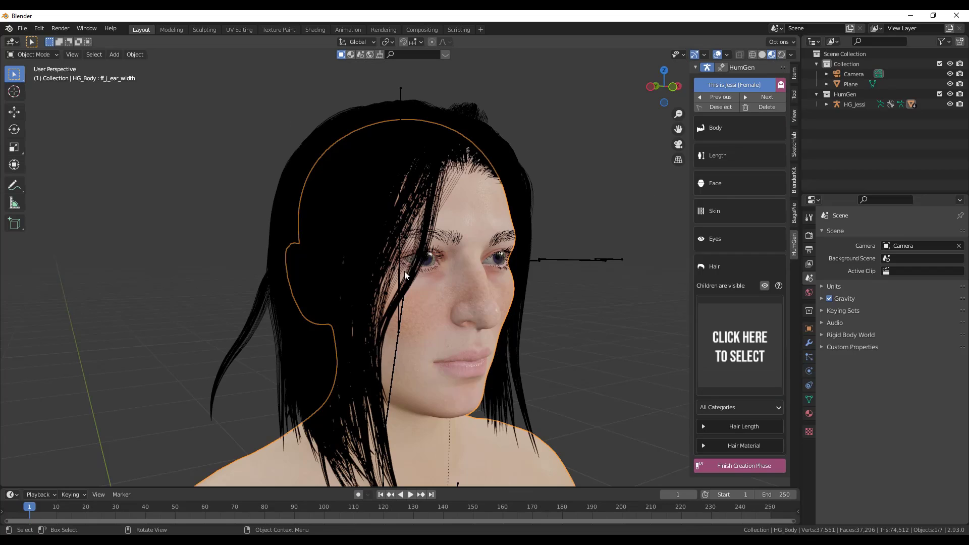
# Step: Comb the long hair strands on both sides of the head in Particle Edit mode and return to Object Mode
pyautogui.moveTo(414, 283); pyautogui.dragTo(507, 286, button='middle')
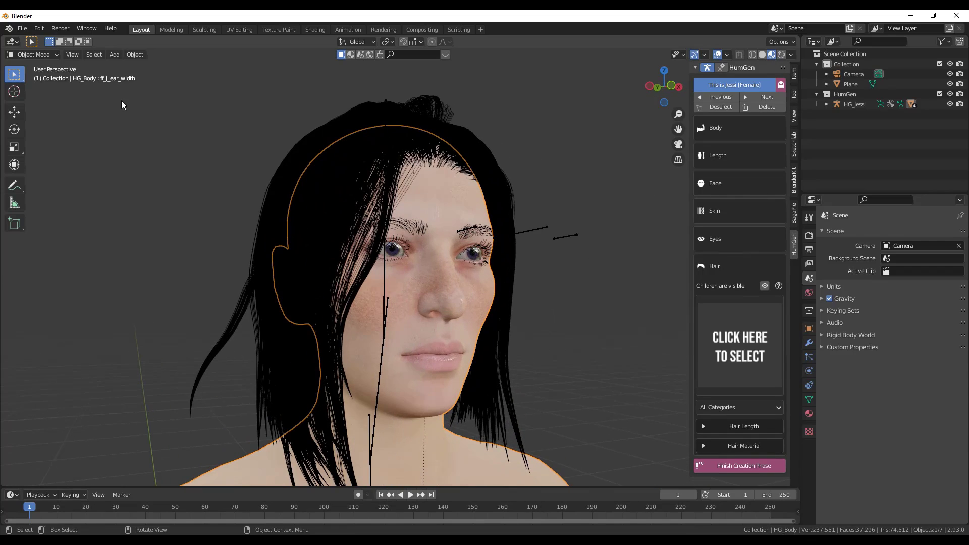
pyautogui.click(44, 54)
pyautogui.click(39, 134)
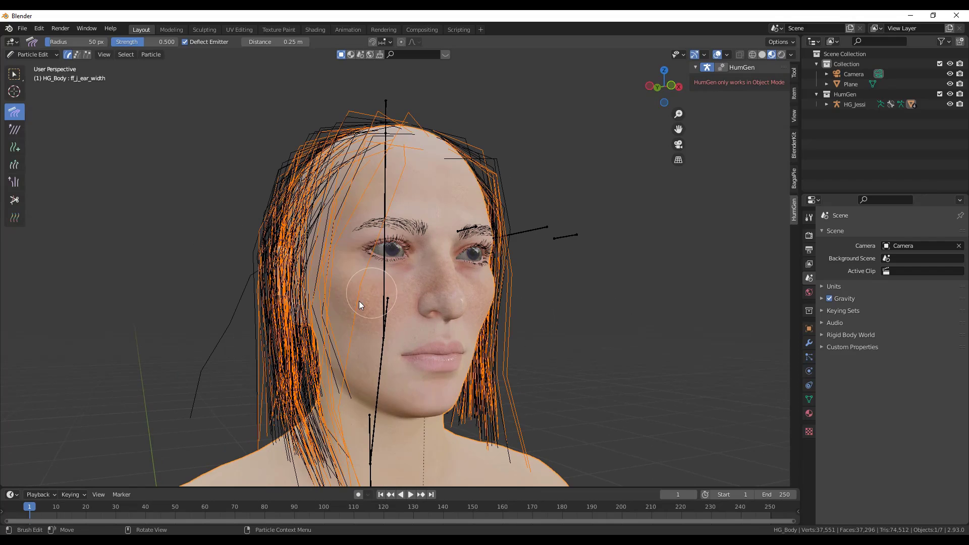
pyautogui.moveTo(314, 426); pyautogui.dragTo(309, 444)
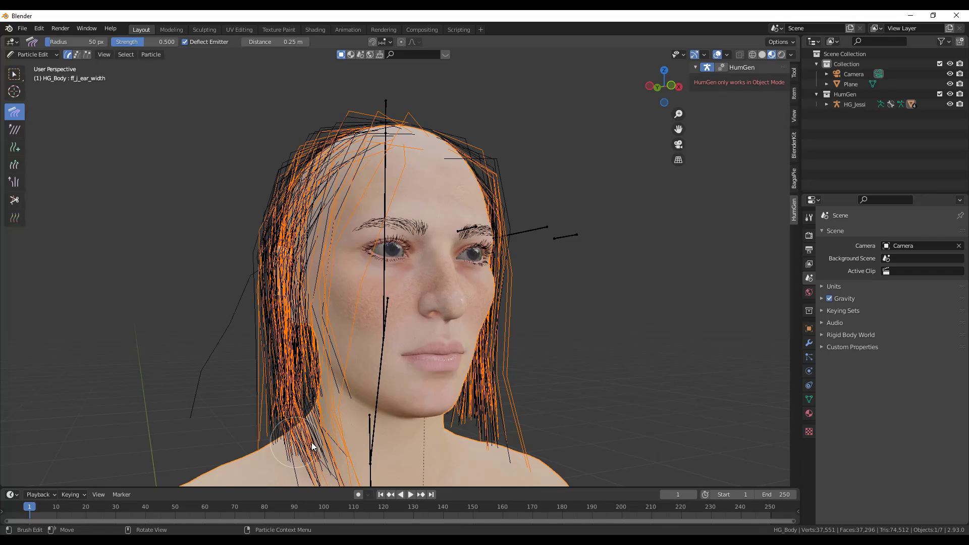
pyautogui.moveTo(495, 434)
pyautogui.mouseDown()
pyautogui.moveTo(530, 423)
pyautogui.moveTo(498, 358)
pyautogui.moveTo(533, 349)
pyautogui.moveTo(514, 333)
pyautogui.moveTo(493, 259)
pyautogui.mouseUp()
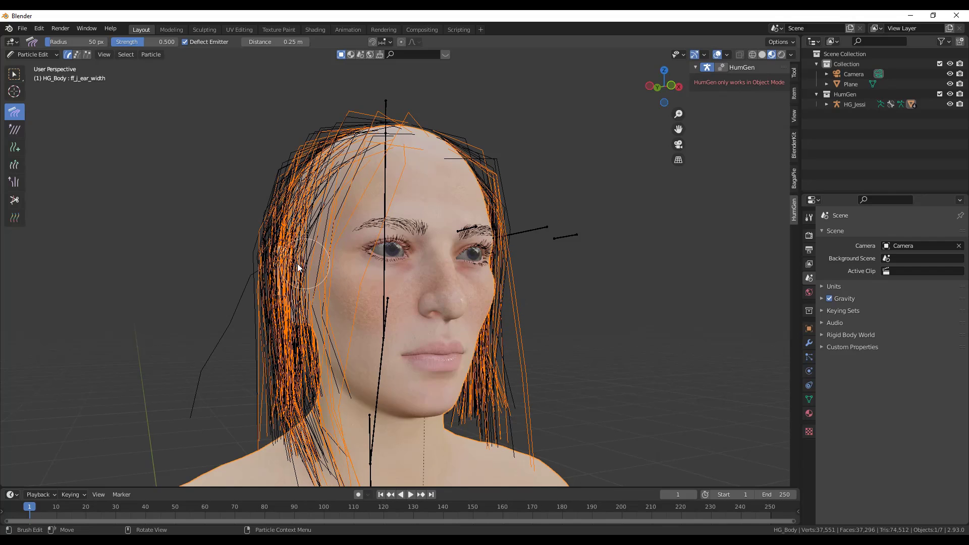
pyautogui.moveTo(298, 263)
pyautogui.mouseDown()
pyautogui.moveTo(250, 263)
pyautogui.moveTo(268, 226)
pyautogui.moveTo(268, 188)
pyautogui.moveTo(312, 224)
pyautogui.moveTo(334, 227)
pyautogui.moveTo(303, 269)
pyautogui.moveTo(312, 268)
pyautogui.moveTo(306, 385)
pyautogui.moveTo(317, 387)
pyautogui.moveTo(325, 365)
pyautogui.mouseUp()
pyautogui.scroll(-2, 325, 366)
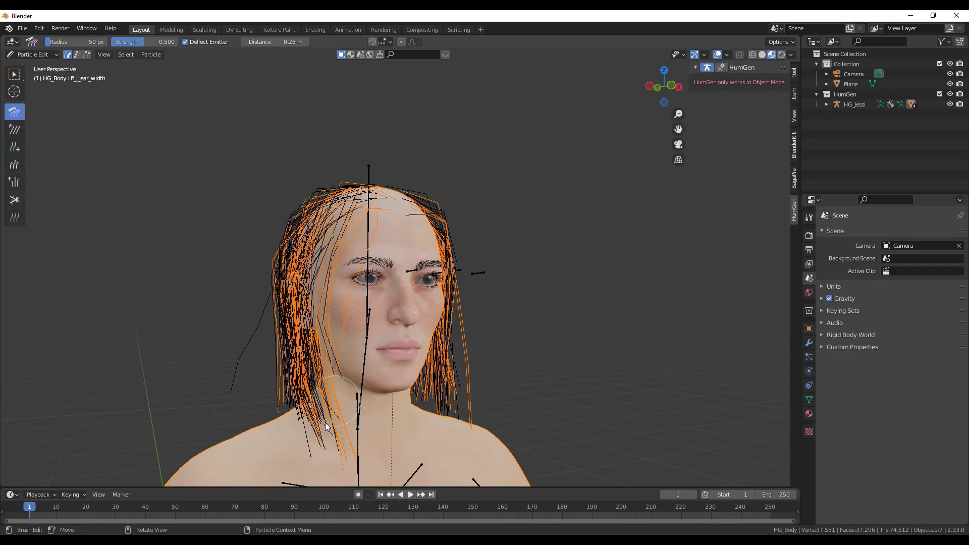
pyautogui.moveTo(328, 416)
pyautogui.mouseDown()
pyautogui.moveTo(347, 405)
pyautogui.moveTo(351, 442)
pyautogui.moveTo(378, 432)
pyautogui.moveTo(368, 457)
pyautogui.moveTo(396, 441)
pyautogui.moveTo(335, 453)
pyautogui.moveTo(358, 438)
pyautogui.moveTo(295, 441)
pyautogui.moveTo(317, 441)
pyautogui.mouseUp()
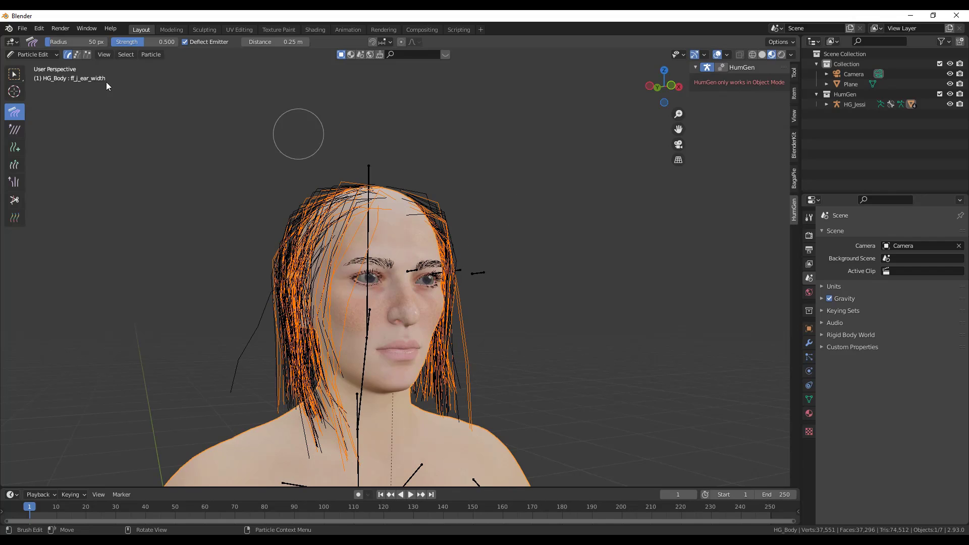
pyautogui.click(34, 55)
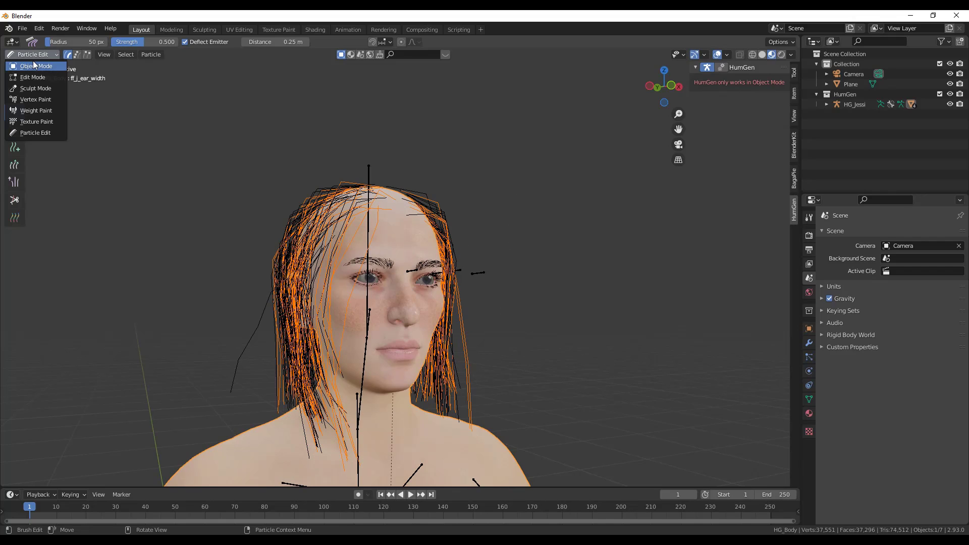
pyautogui.press('Return')
pyautogui.scroll(1, 397, 258)
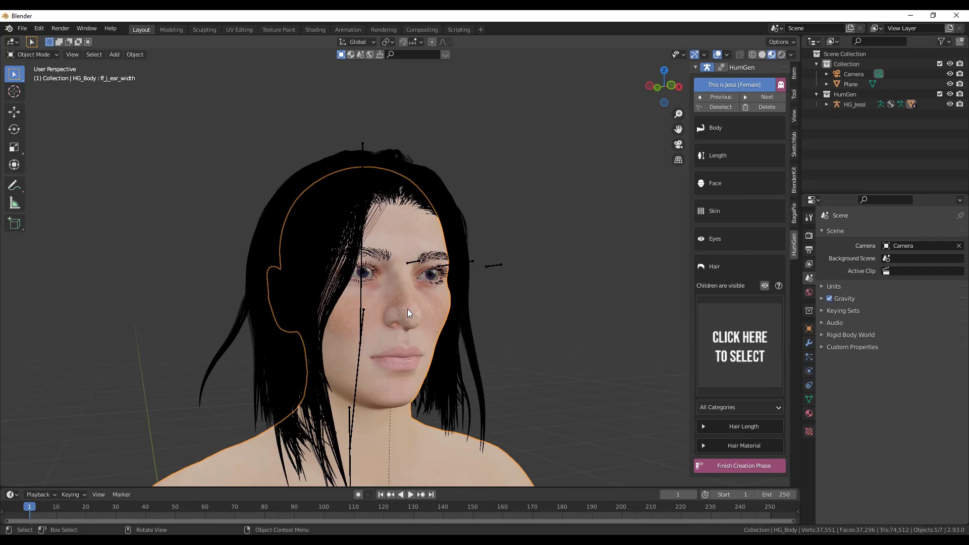
# Step: Examine the Hair Length and Hair Material settings together with the long hair around the female's face
pyautogui.click(748, 428)
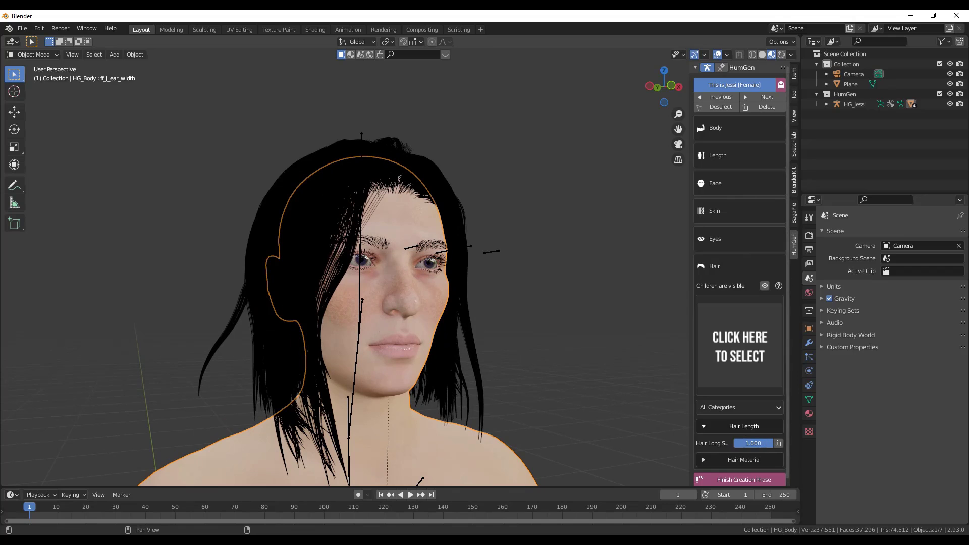
pyautogui.moveTo(770, 443)
pyautogui.mouseDown()
pyautogui.moveTo(748, 444)
pyautogui.moveTo(773, 443)
pyautogui.mouseUp()
pyautogui.click(744, 460)
pyautogui.scroll(-3, 747, 454)
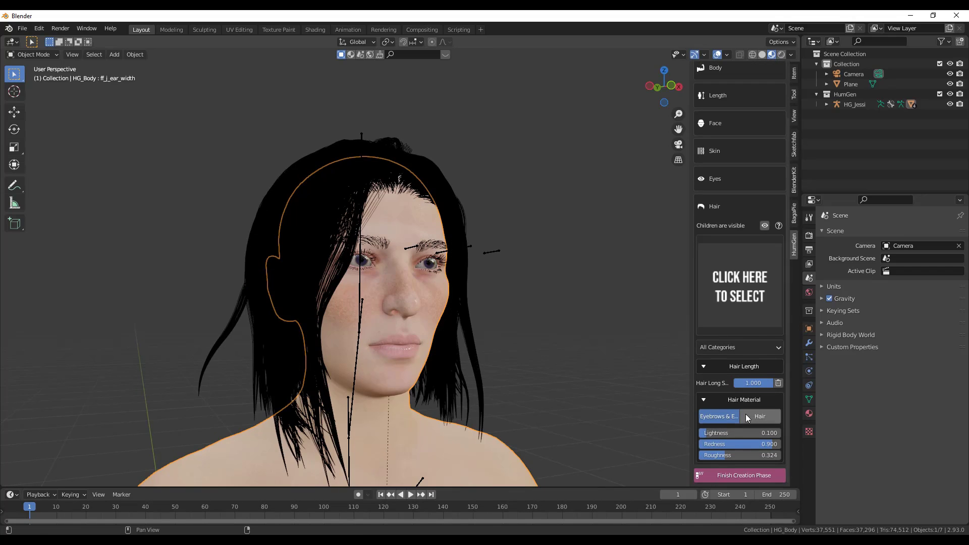
pyautogui.keyDown('shift'); pyautogui.moveTo(748, 418); pyautogui.dragTo(772, 236, button='middle'); pyautogui.keyUp('shift')
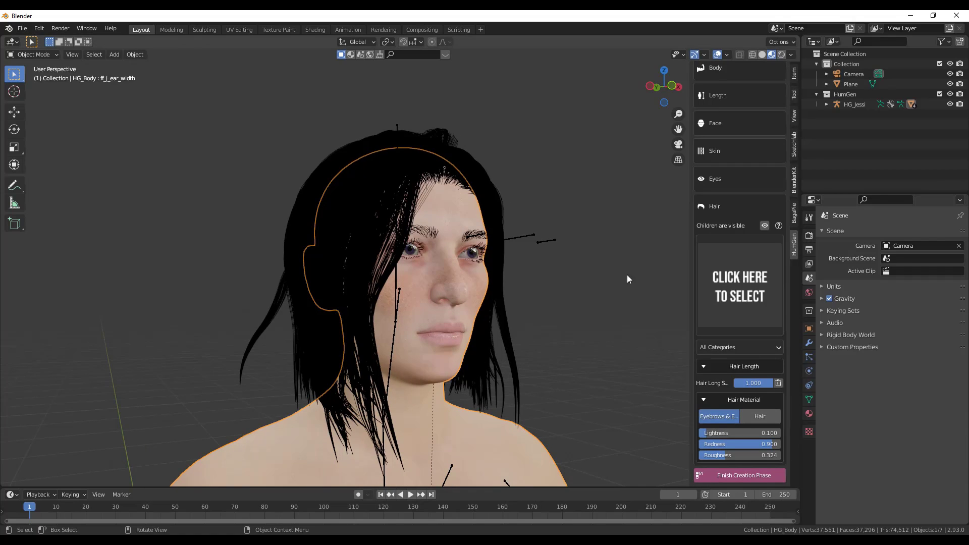
pyautogui.scroll(2, 522, 380)
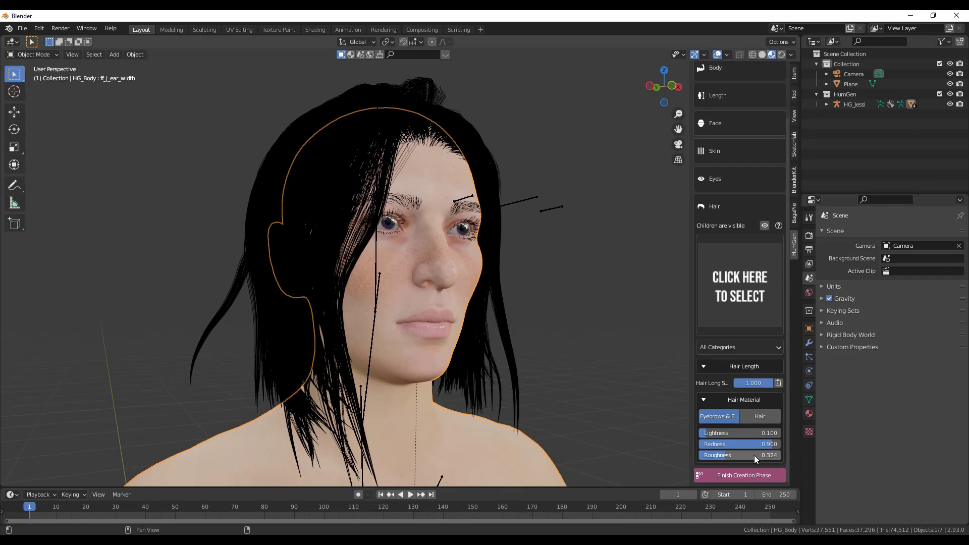
pyautogui.scroll(-3, 462, 201)
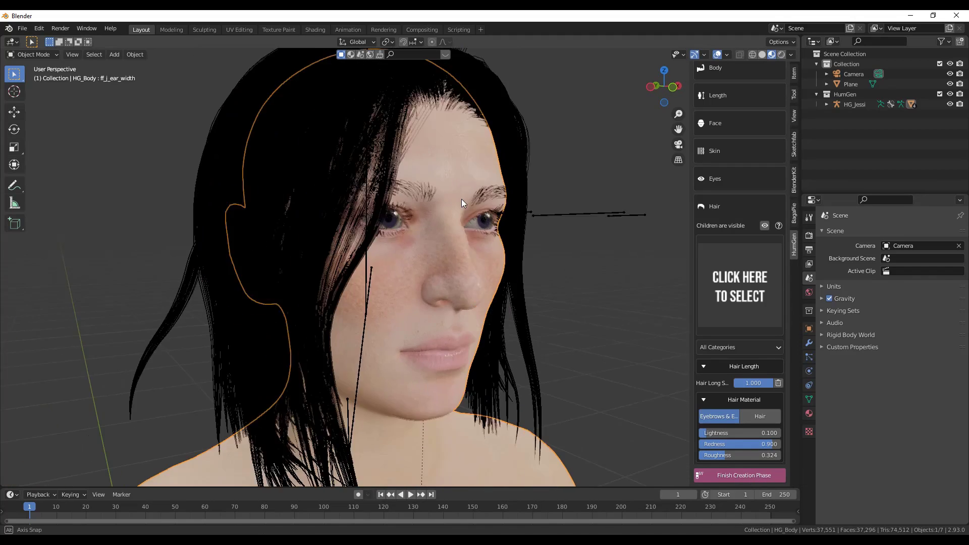
# Step: Finish the female human's creation phase to reach the clothing, footwear, pose and expression options
pyautogui.click(719, 474)
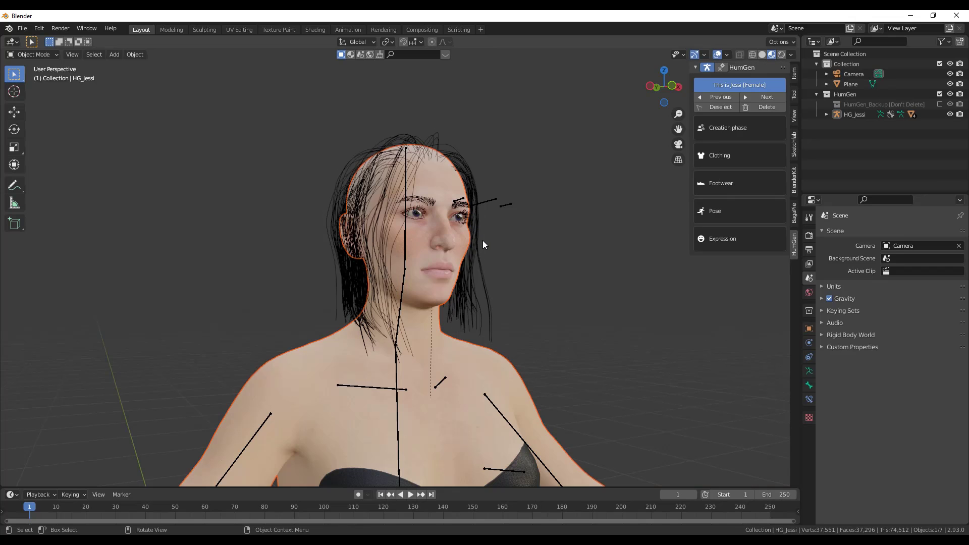
pyautogui.scroll(2, 480, 241)
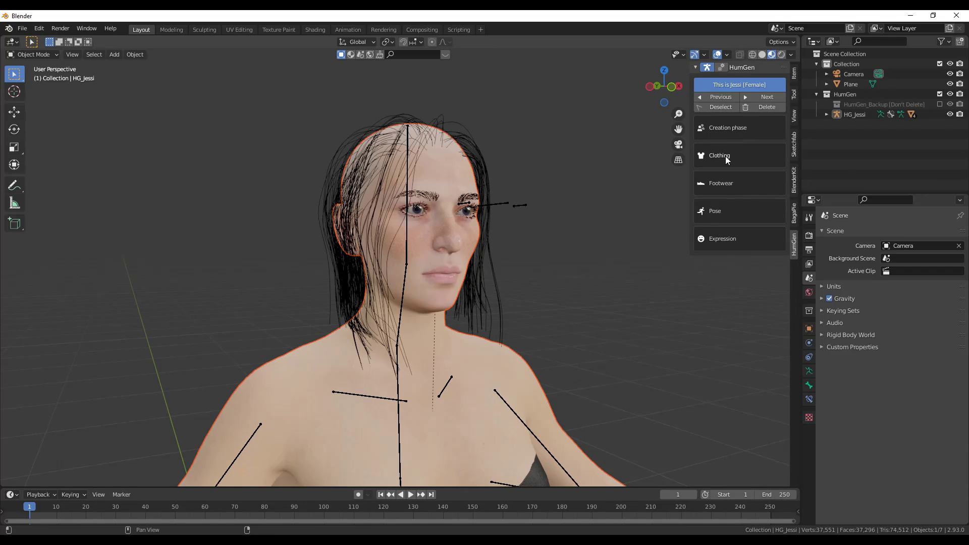
pyautogui.scroll(-6, 596, 276)
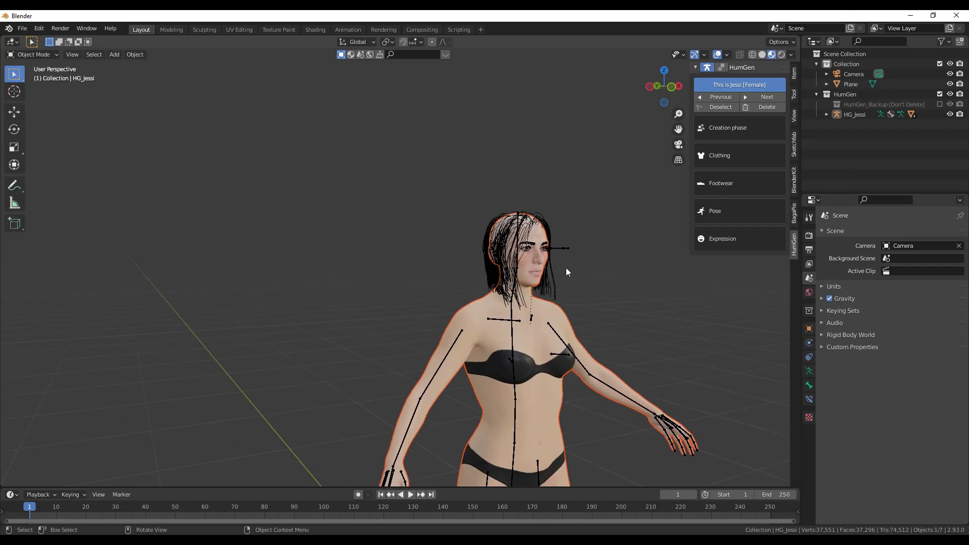
# Step: Try the Pantsuit and Relaxed Weekday outfits on the female human
pyautogui.click(713, 157)
pyautogui.click(740, 234)
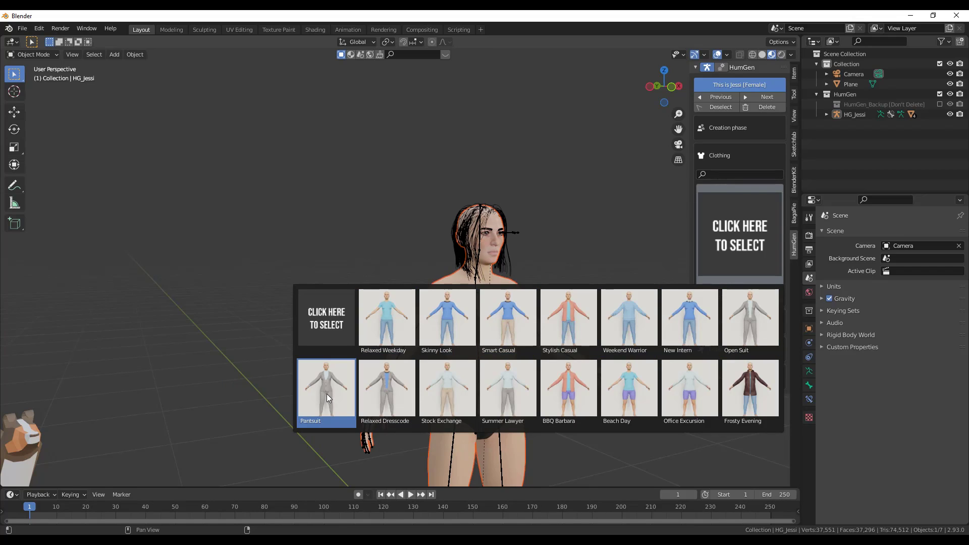
pyautogui.click(343, 391)
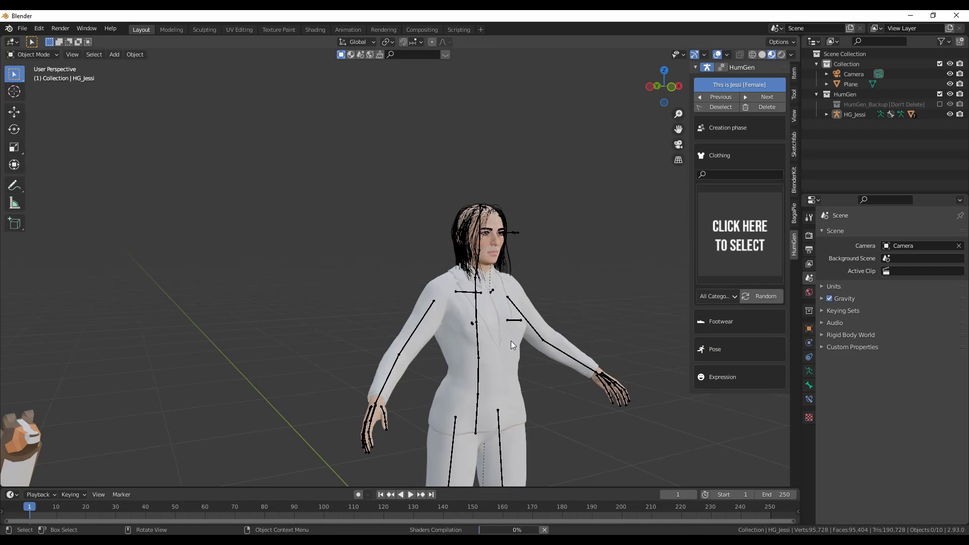
pyautogui.click(732, 240)
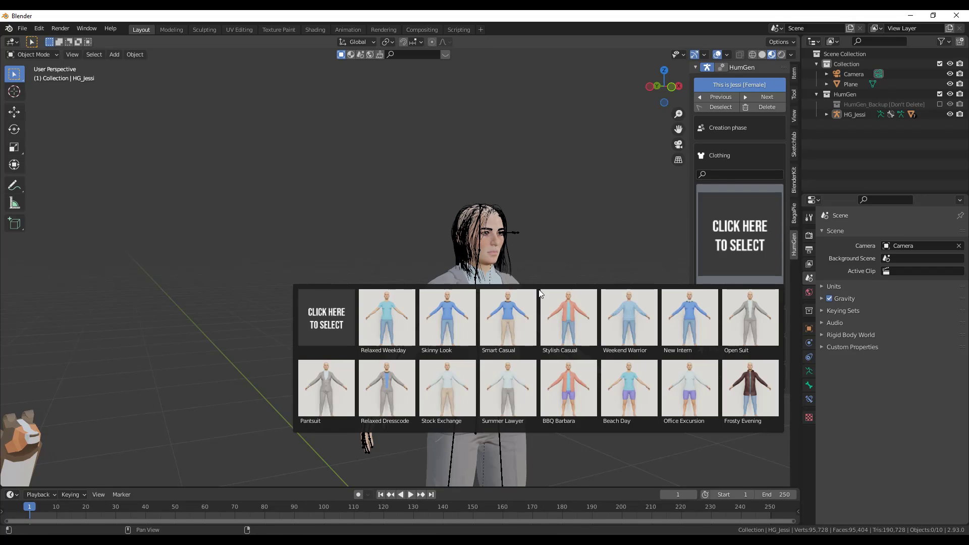
pyautogui.click(386, 318)
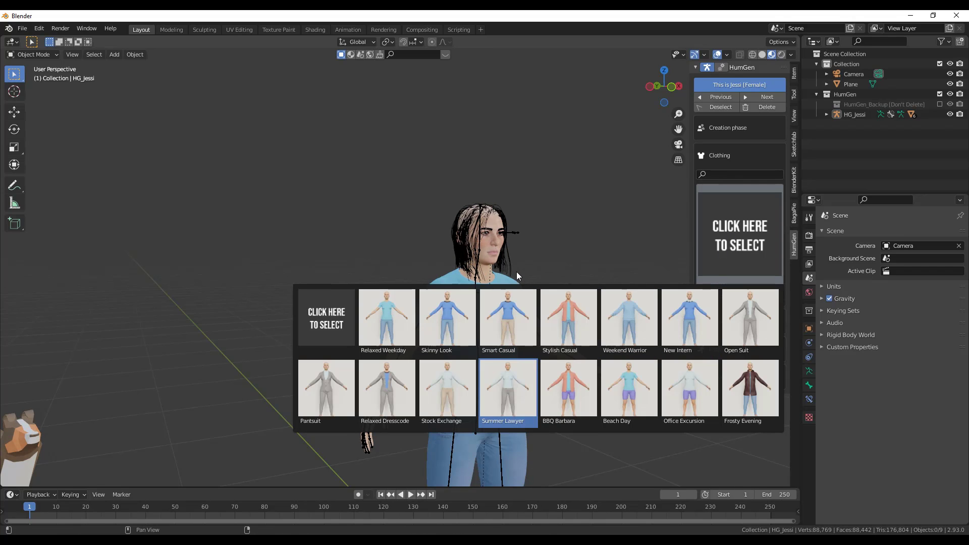
# Step: Dress the female human in the Summer Lawyer outfit and check it at full-body distance
pyautogui.press('Return')
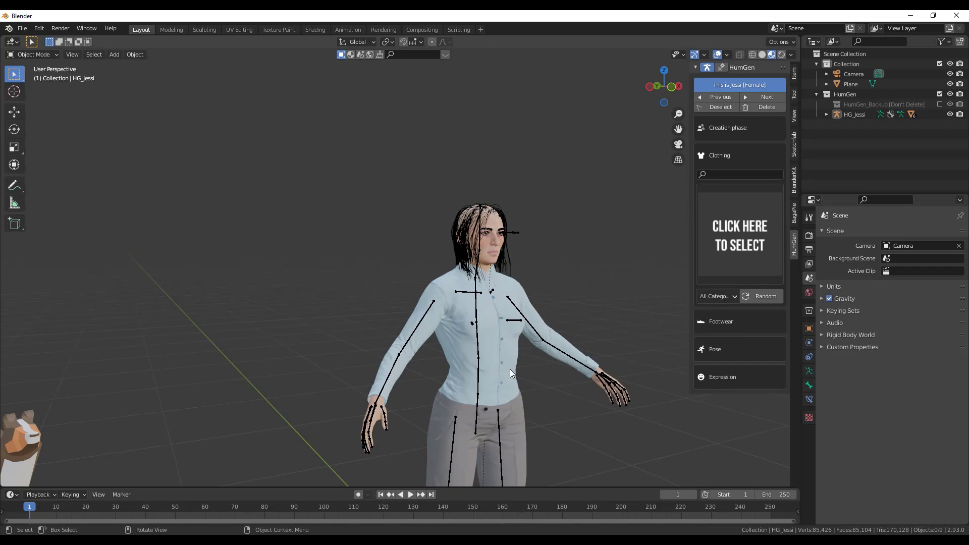
pyautogui.scroll(-5, 510, 375)
pyautogui.scroll(5, 460, 379)
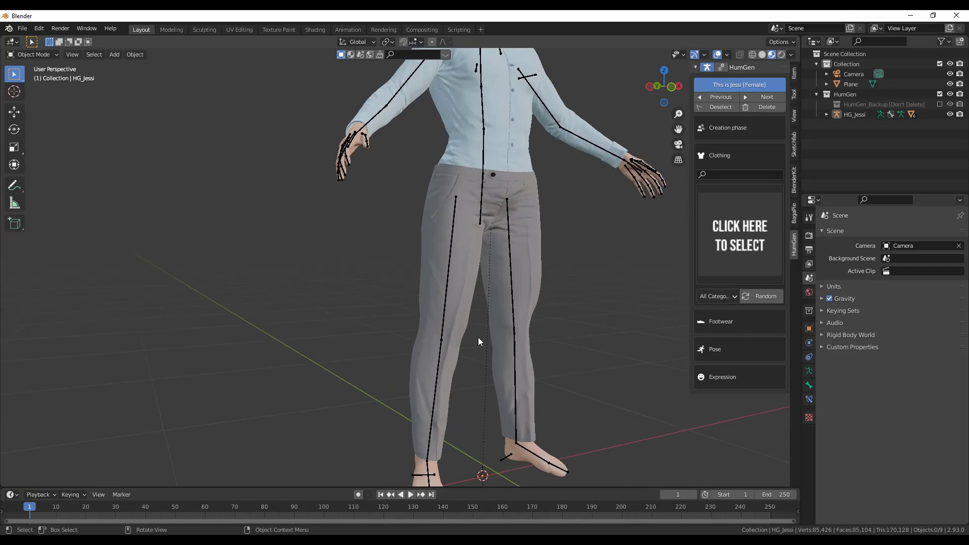
pyautogui.scroll(-4, 478, 324)
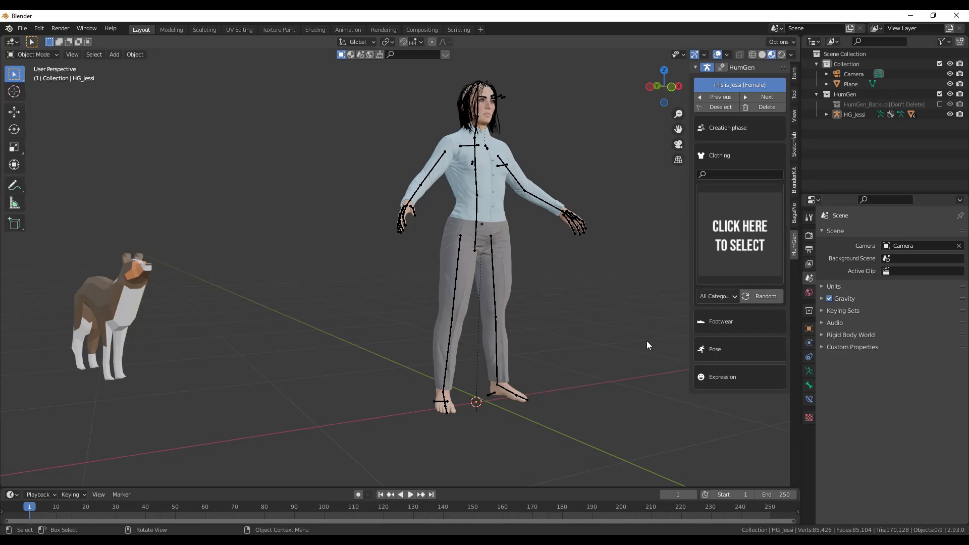
# Step: Fit the female human with the Leather Dress Shoe footwear and check the shoes up close
pyautogui.click(720, 321)
pyautogui.click(723, 298)
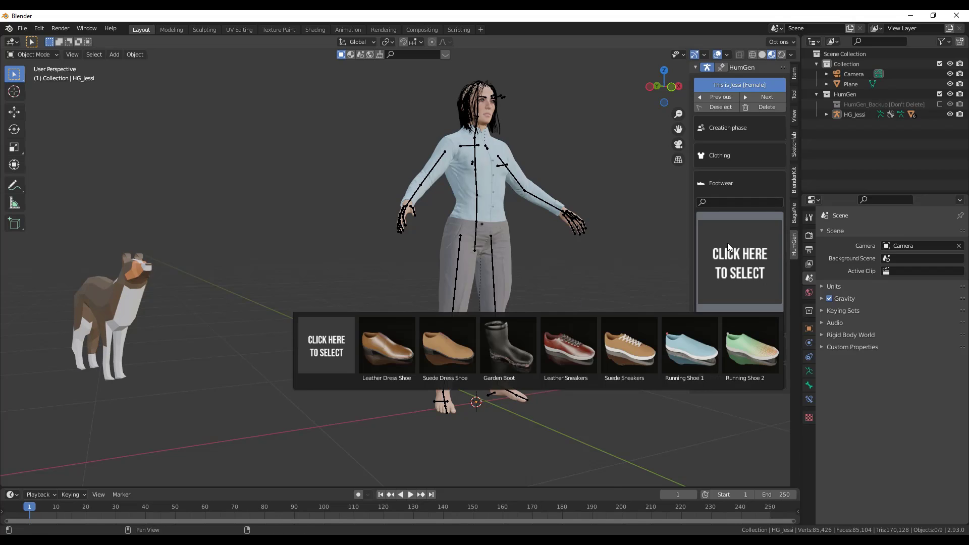
pyautogui.click(387, 346)
pyautogui.click(734, 243)
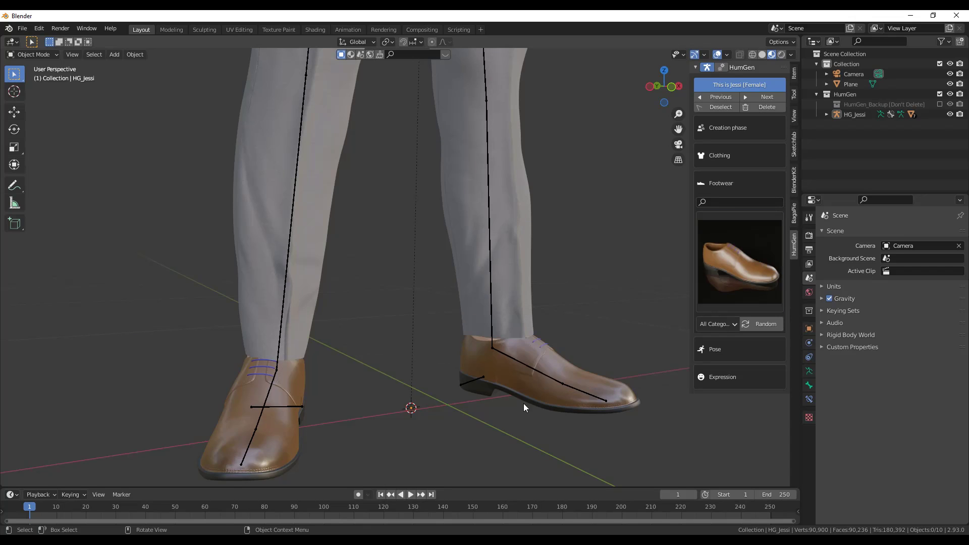
pyautogui.scroll(-6, 523, 403)
pyautogui.scroll(5, 606, 353)
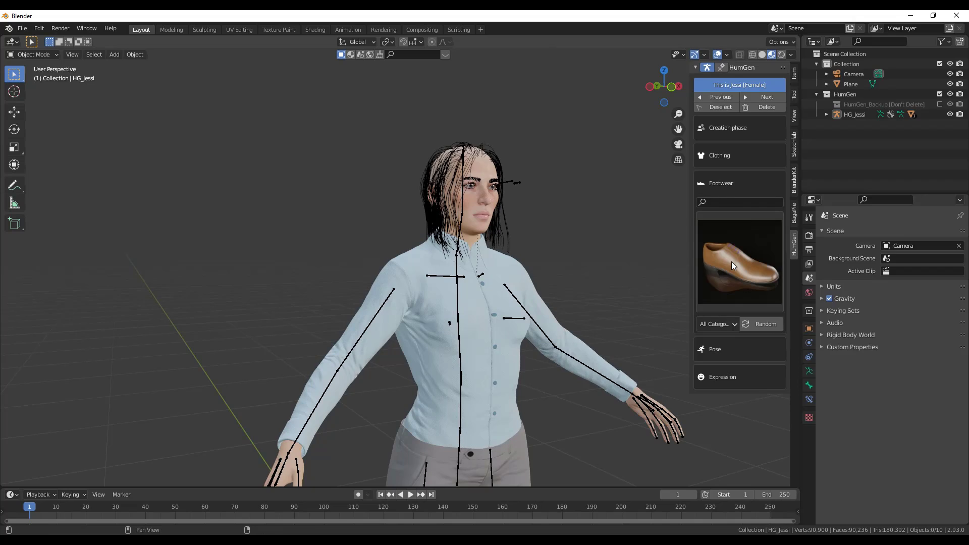
pyautogui.click(709, 184)
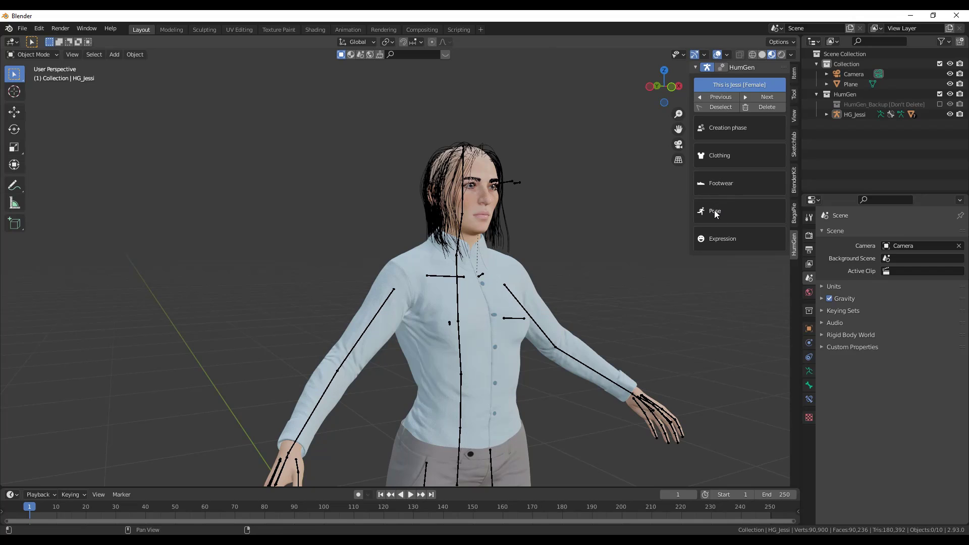
# Step: Try a standing pose from the pose library on the female human
pyautogui.scroll(-4, 578, 274)
pyautogui.scroll(3, 577, 275)
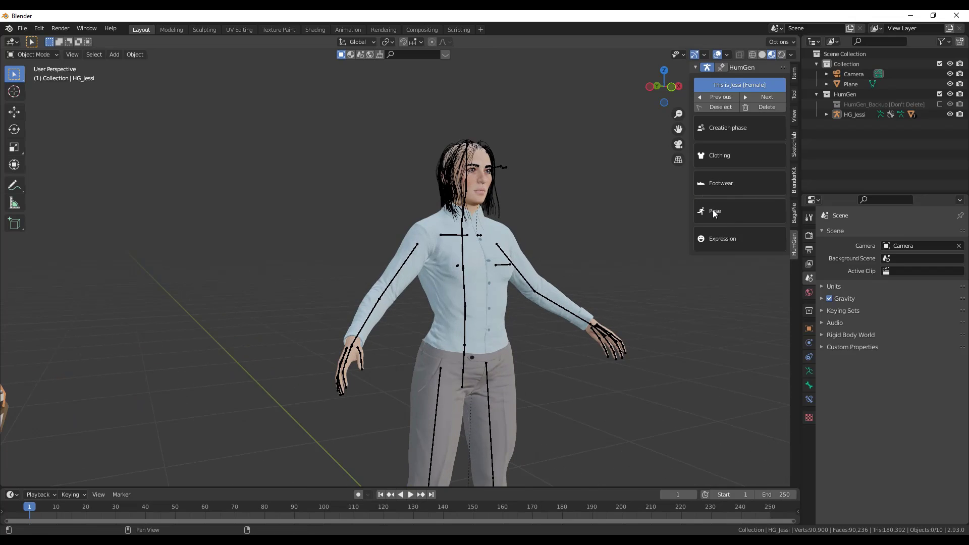
pyautogui.click(713, 211)
pyautogui.click(735, 299)
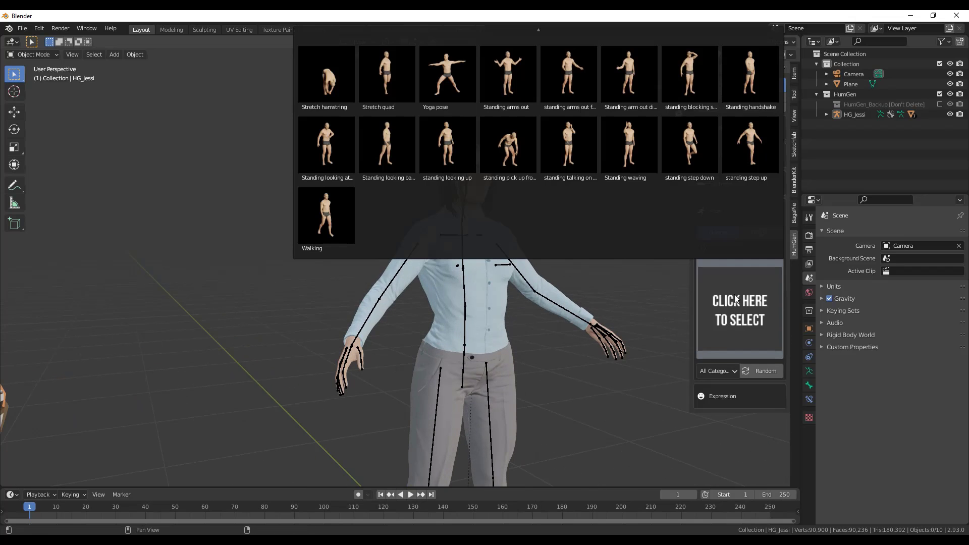
pyautogui.click(387, 172)
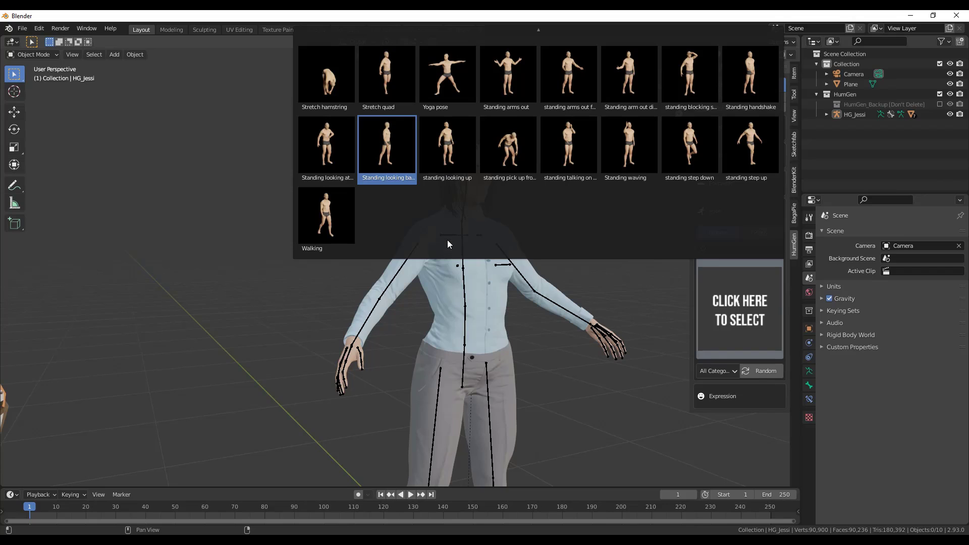
pyautogui.click(333, 230)
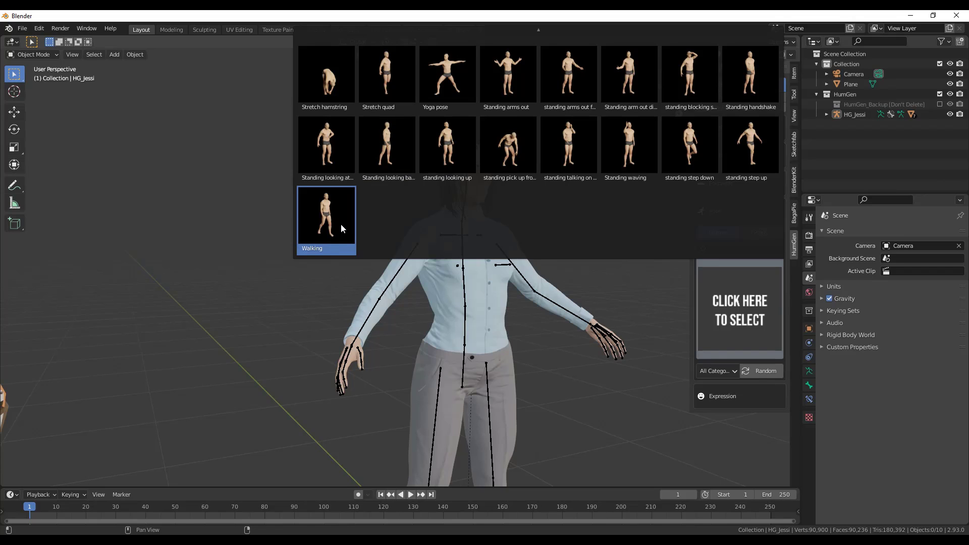
pyautogui.click(339, 224)
pyautogui.click(742, 312)
pyautogui.click(444, 145)
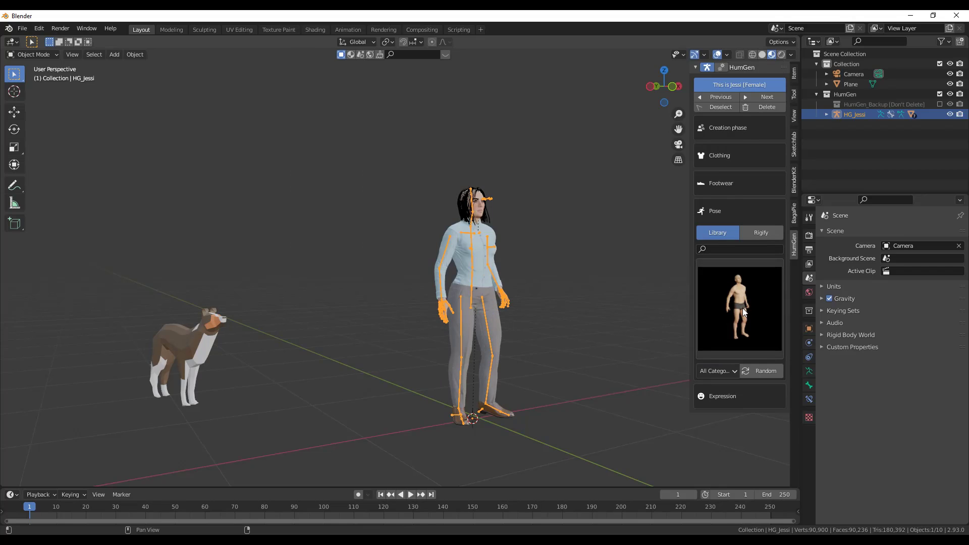
# Step: Apply the Walking pose from the pose library to the female human
pyautogui.click(743, 308)
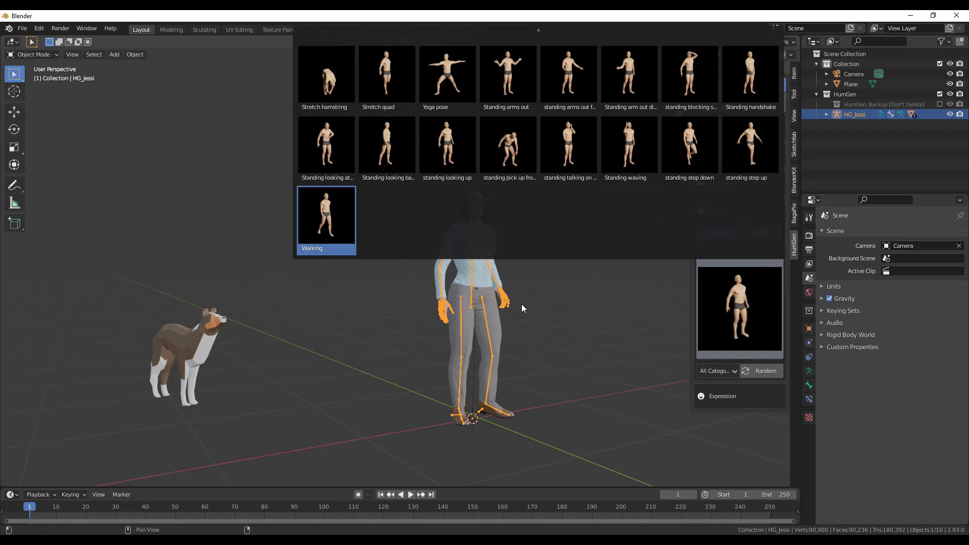
pyautogui.press('Return')
pyautogui.scroll(6, 464, 270)
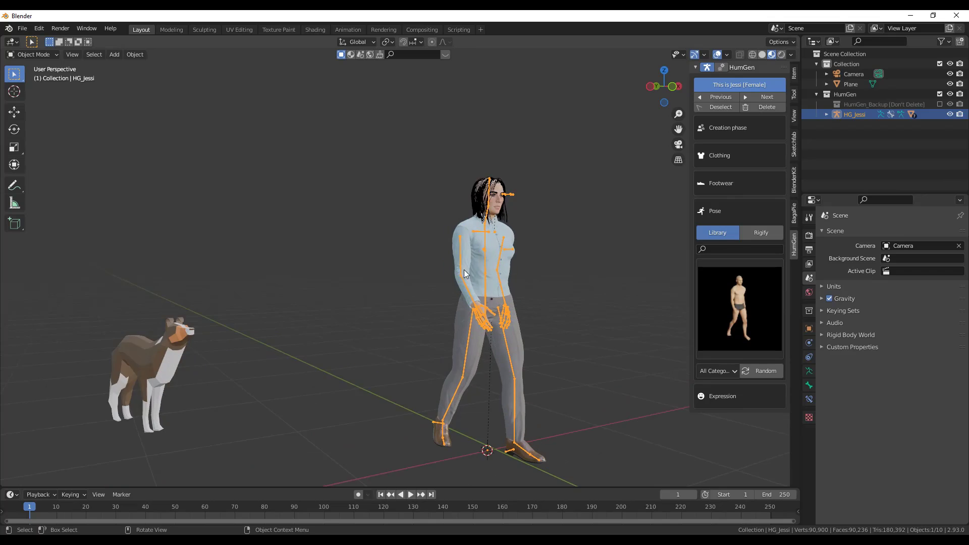
pyautogui.scroll(-2, 538, 288)
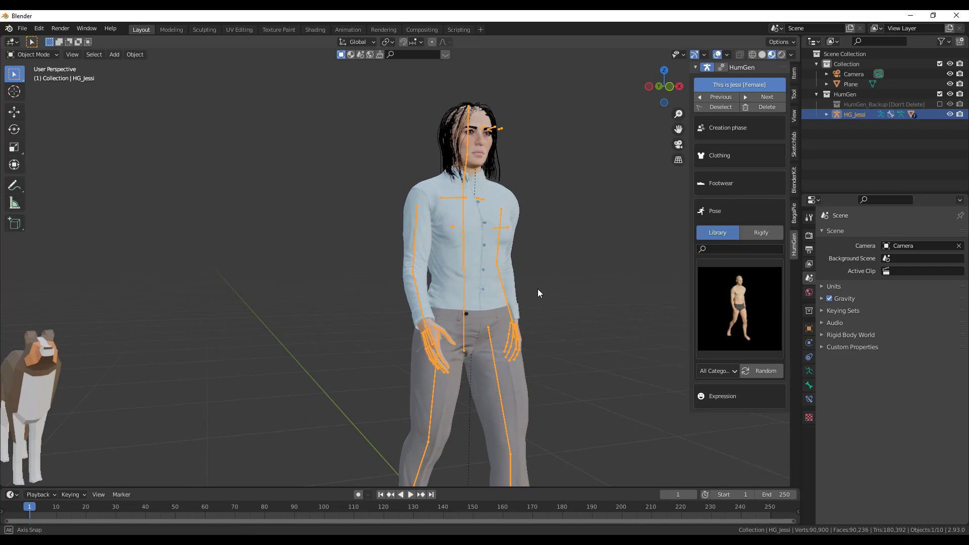
# Step: Enter Pose Mode and rotate the female's right forearm bone upward by about 25 degrees in the view
pyautogui.click(28, 53)
pyautogui.click(35, 92)
pyautogui.moveTo(448, 290); pyautogui.dragTo(514, 325, button='middle')
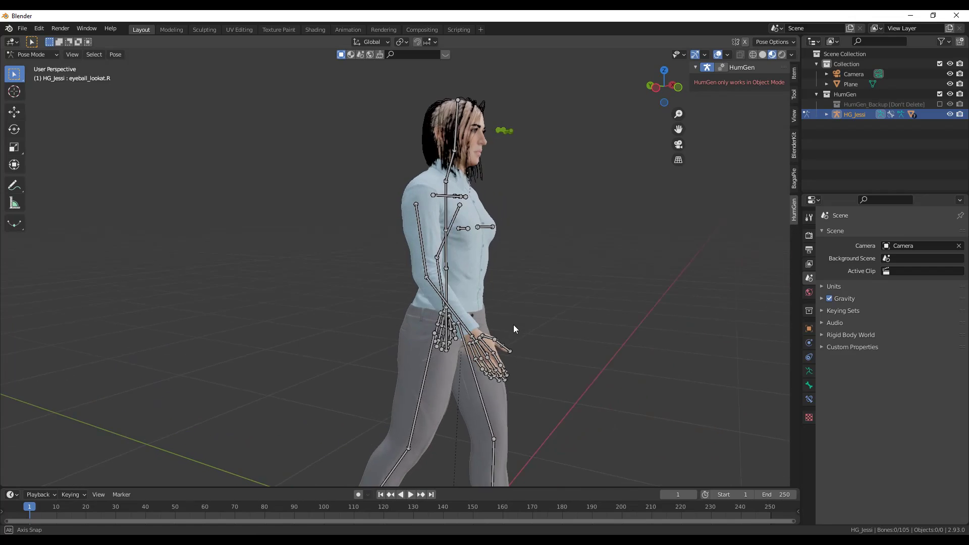
pyautogui.click(435, 286)
pyautogui.press('r')
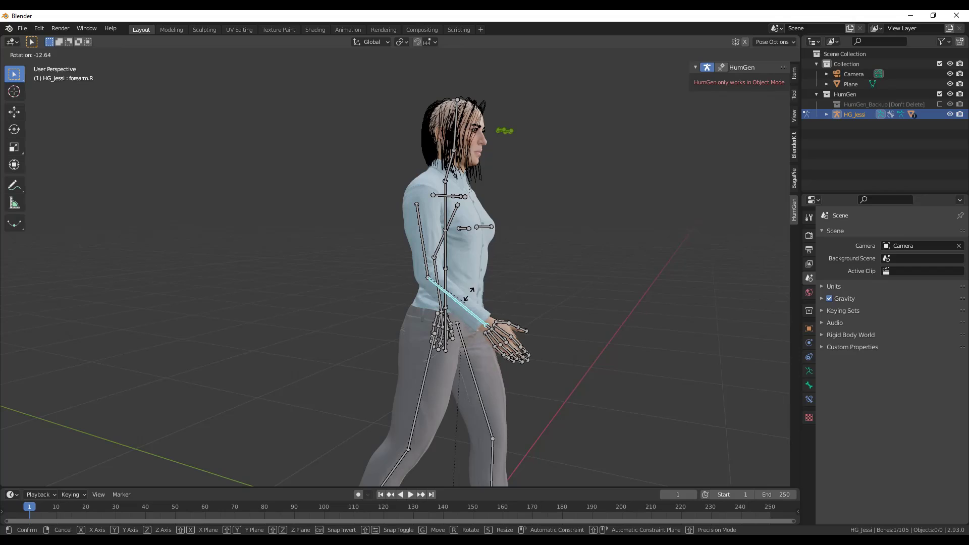
pyautogui.click(470, 301)
# Step: Move the right forearm bone backward by about -0.063 m in X, 0.109 m in Y and -0.022 m in Z
pyautogui.press('g')
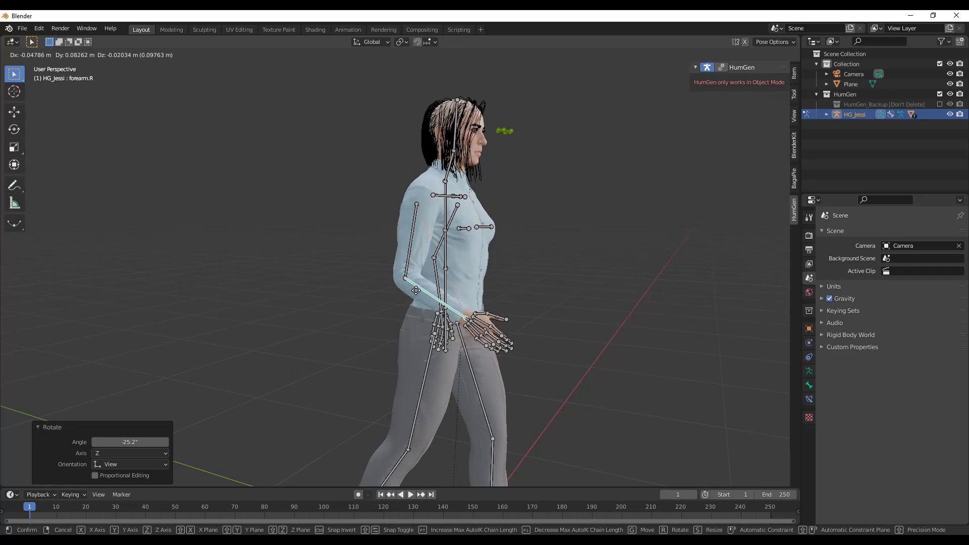
pyautogui.click(410, 244)
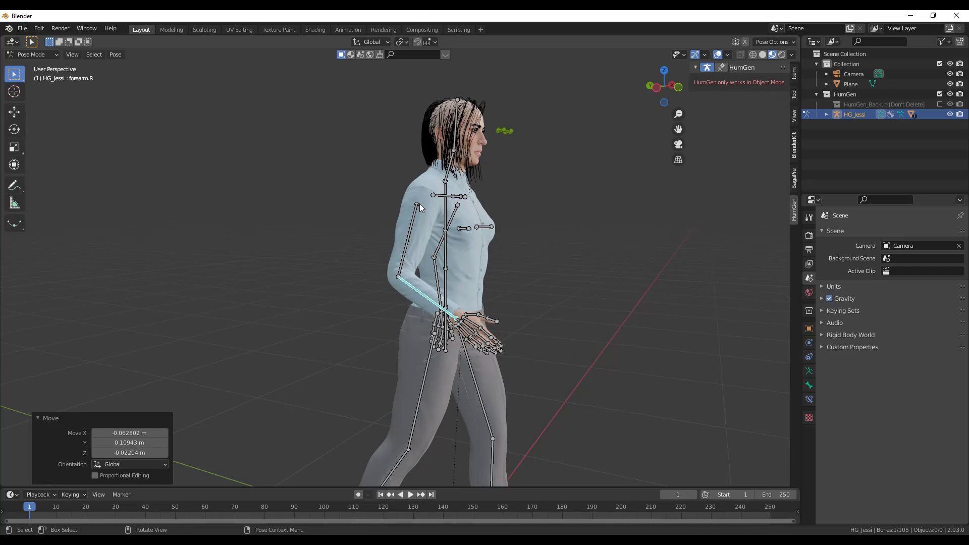
pyautogui.moveTo(496, 299)
pyautogui.mouseDown(button='middle')
pyautogui.moveTo(411, 299)
pyautogui.moveTo(495, 299)
pyautogui.mouseUp(button='middle')
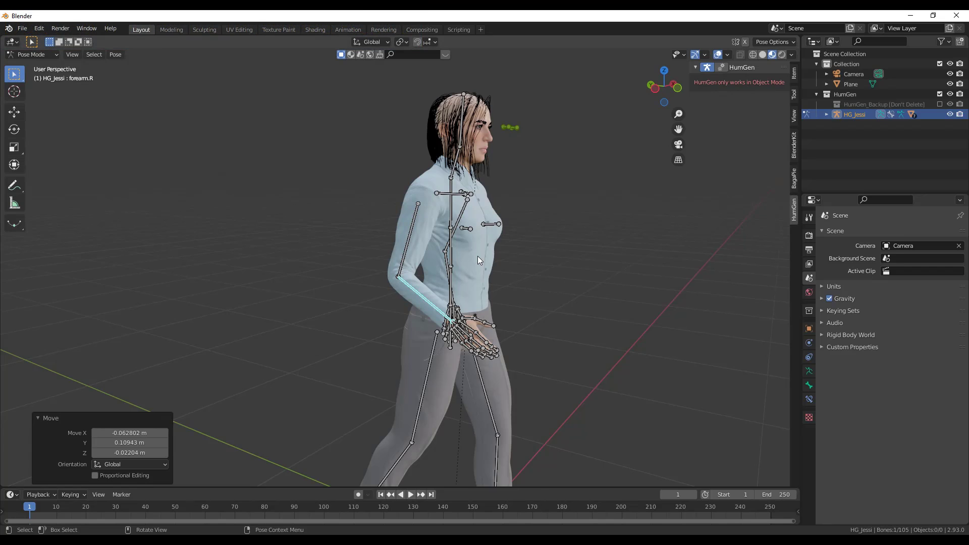
pyautogui.scroll(-3, 478, 256)
pyautogui.moveTo(495, 253)
pyautogui.mouseDown(button='middle')
pyautogui.moveTo(444, 244)
pyautogui.moveTo(503, 258)
pyautogui.mouseUp(button='middle')
pyautogui.scroll(3, 503, 259)
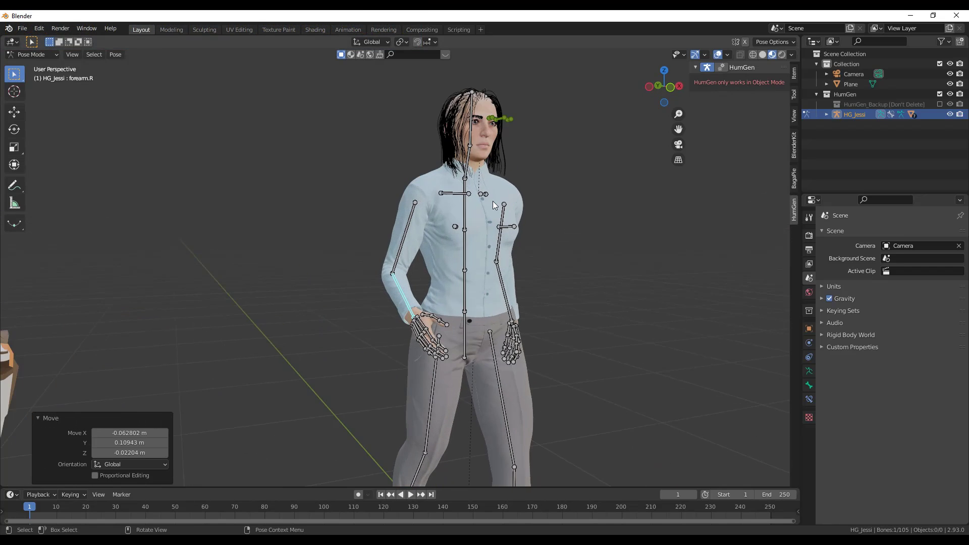
# Step: Shift the gaze by moving the eyeball look-at master bone about -0.006 m in X, 0.001 m in Y and -0.005 m in Z
pyautogui.scroll(-3, 494, 204)
pyautogui.scroll(5, 529, 122)
pyautogui.moveTo(529, 122); pyautogui.dragTo(488, 270, button='middle')
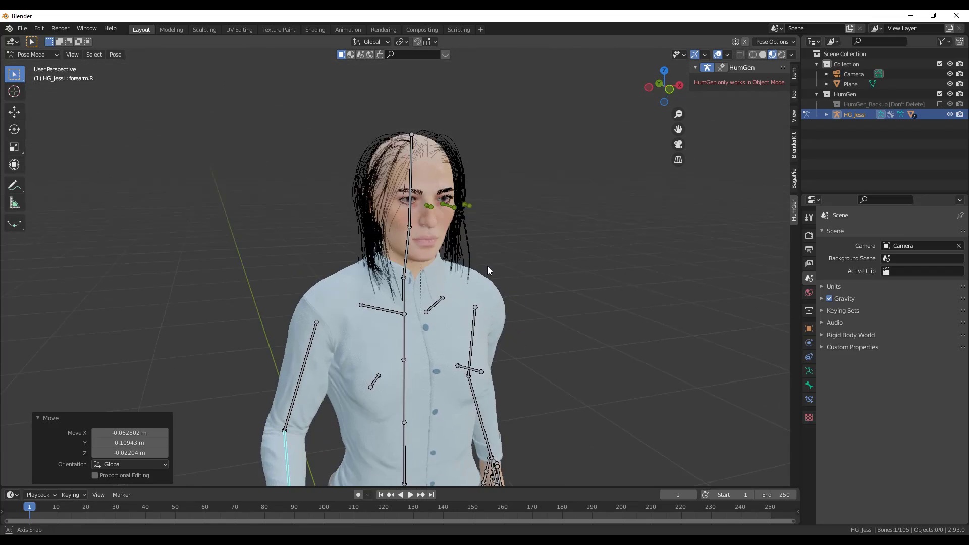
pyautogui.scroll(4, 444, 167)
pyautogui.moveTo(444, 171); pyautogui.dragTo(457, 250, button='middle')
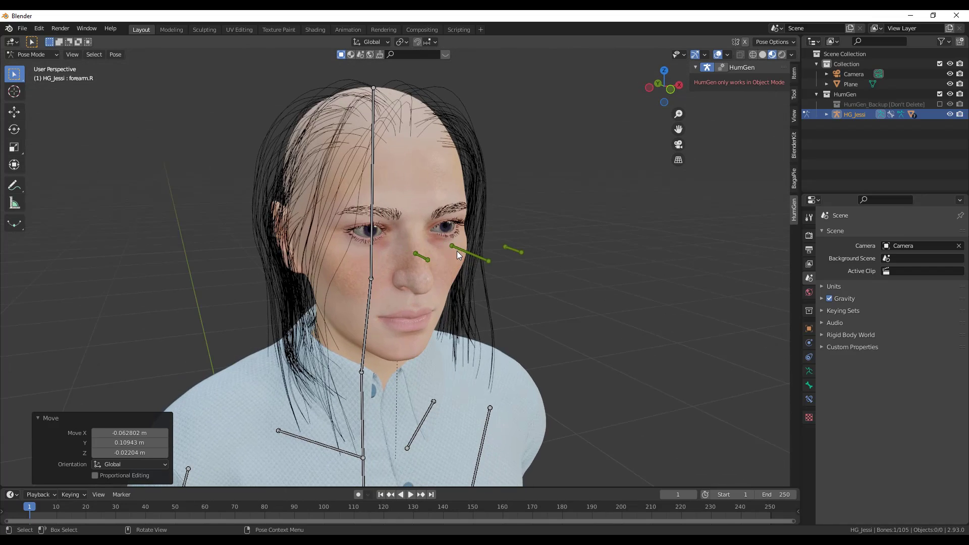
pyautogui.click(457, 250)
pyautogui.press('g')
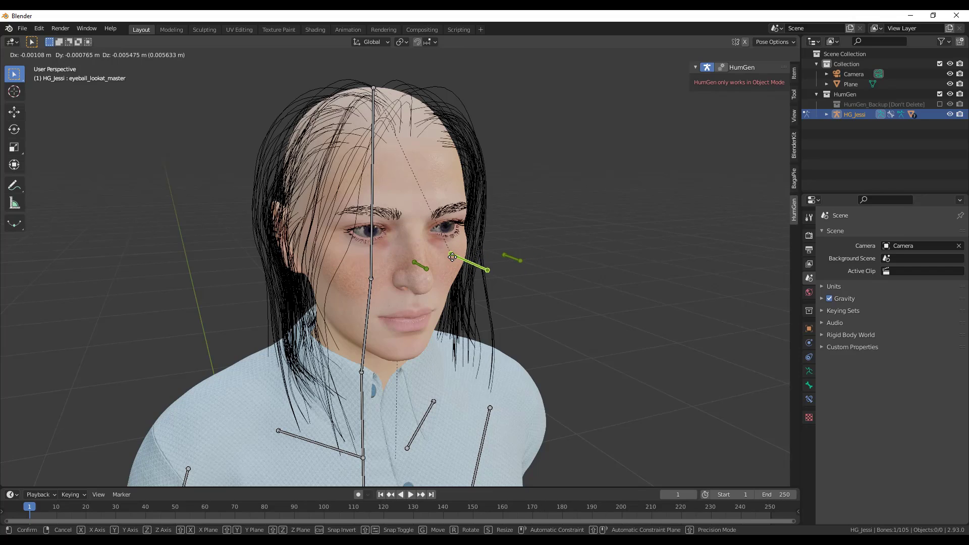
pyautogui.click(444, 257)
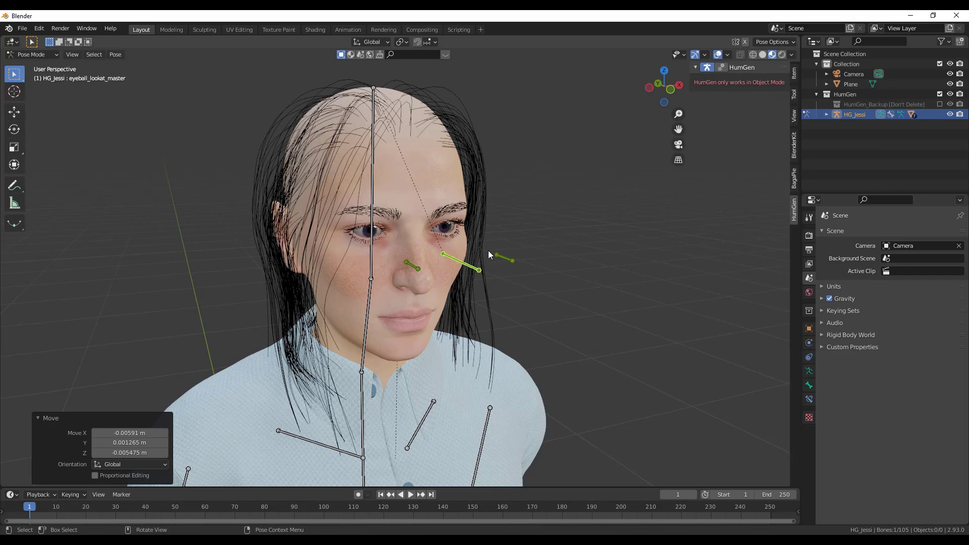
pyautogui.click(430, 241)
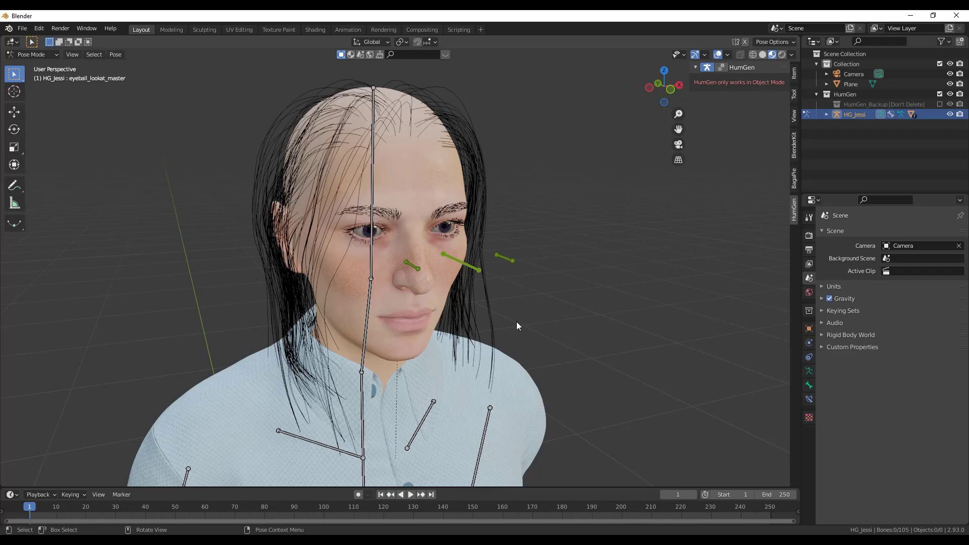
# Step: Return to Object Mode, bring up the dress shirt's clothing settings, and go back to the human's expression options
pyautogui.scroll(-5, 515, 325)
pyautogui.click(23, 55)
pyautogui.click(35, 67)
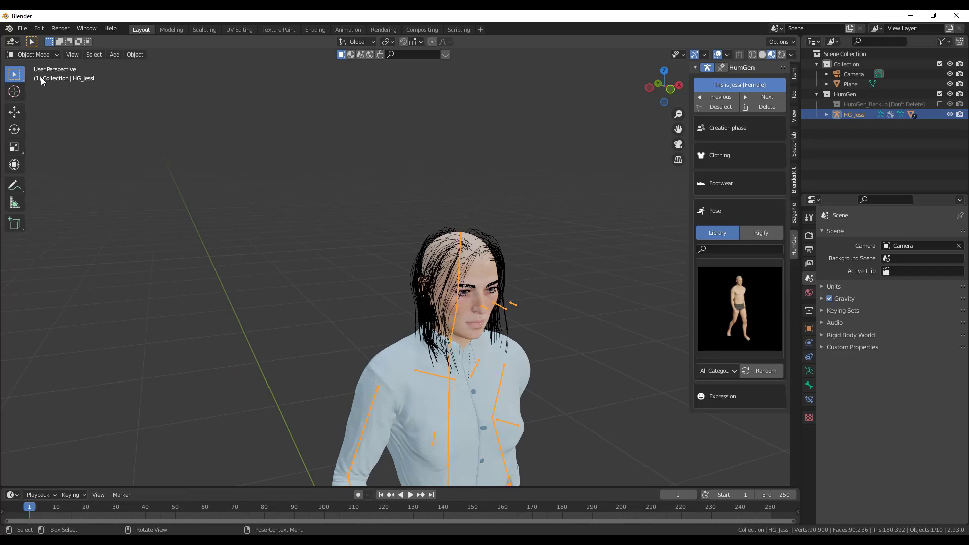
pyautogui.scroll(5, 507, 332)
pyautogui.click(421, 313)
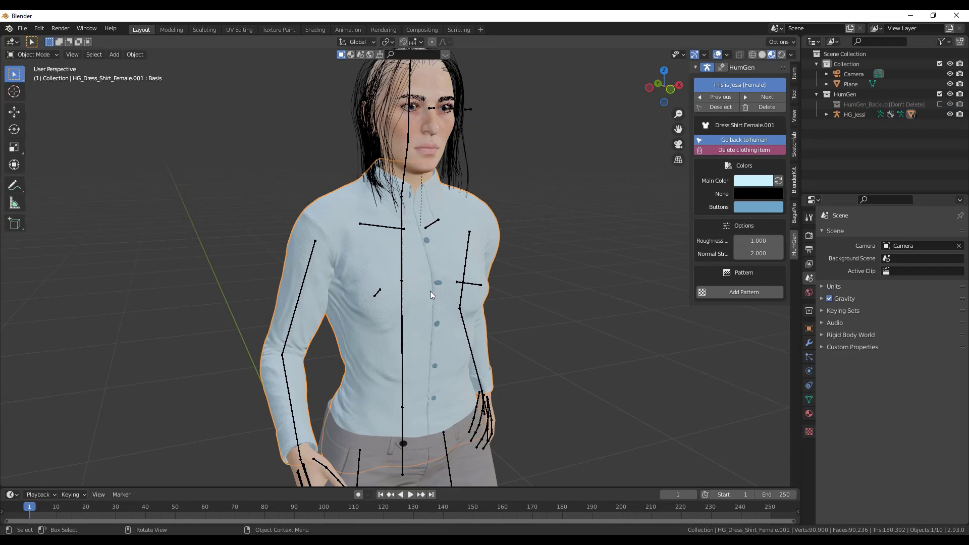
pyautogui.click(744, 140)
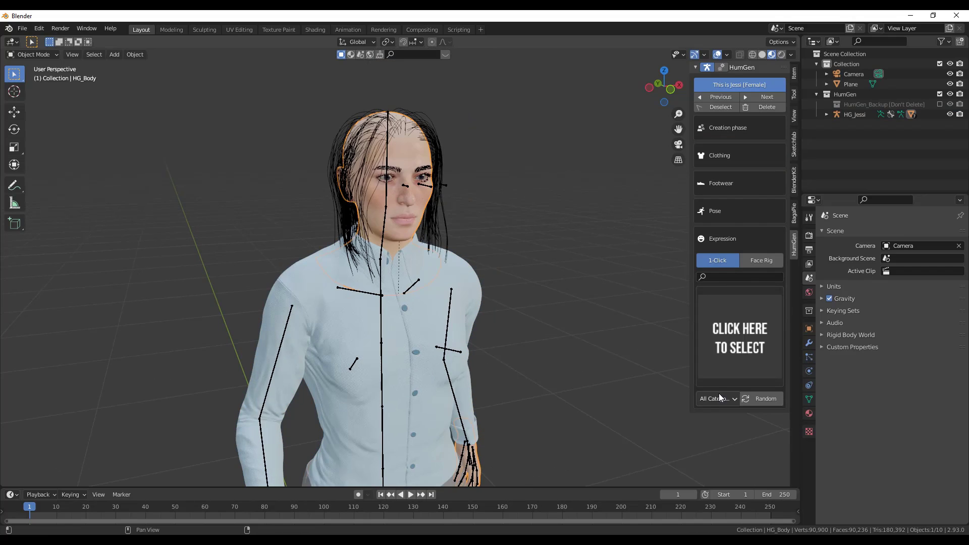
# Step: Try the intrigued, happy smile and slightly disgusted 1-Click expressions on the female's face
pyautogui.click(738, 332)
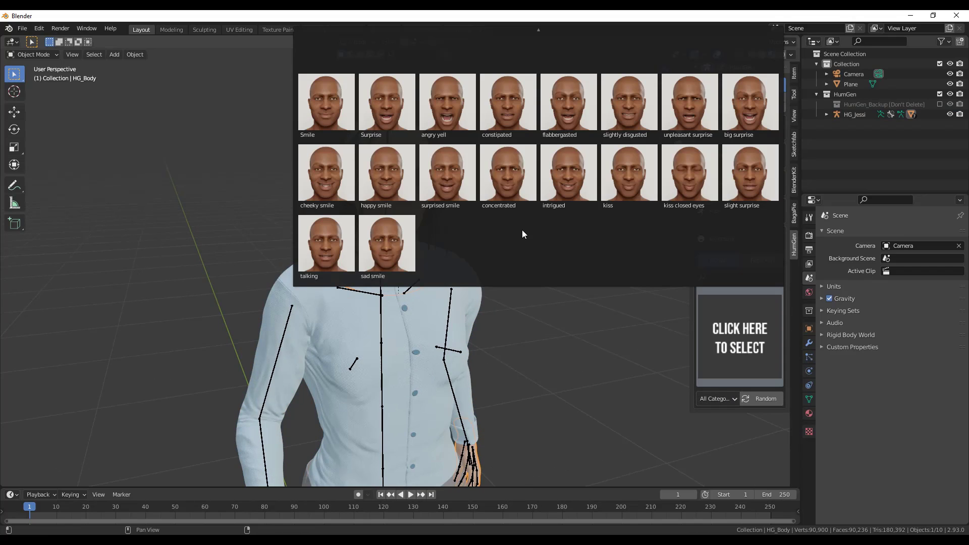
pyautogui.click(549, 293)
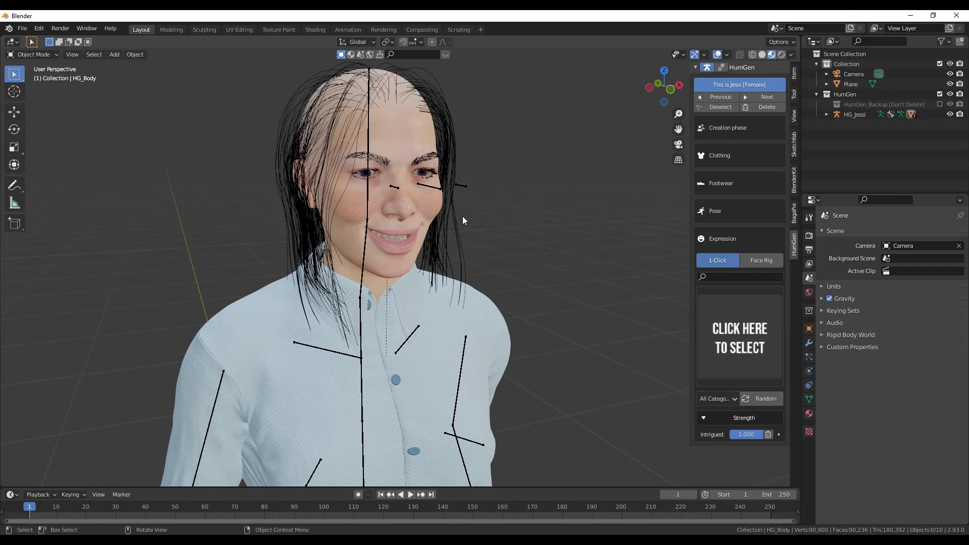
pyautogui.click(740, 333)
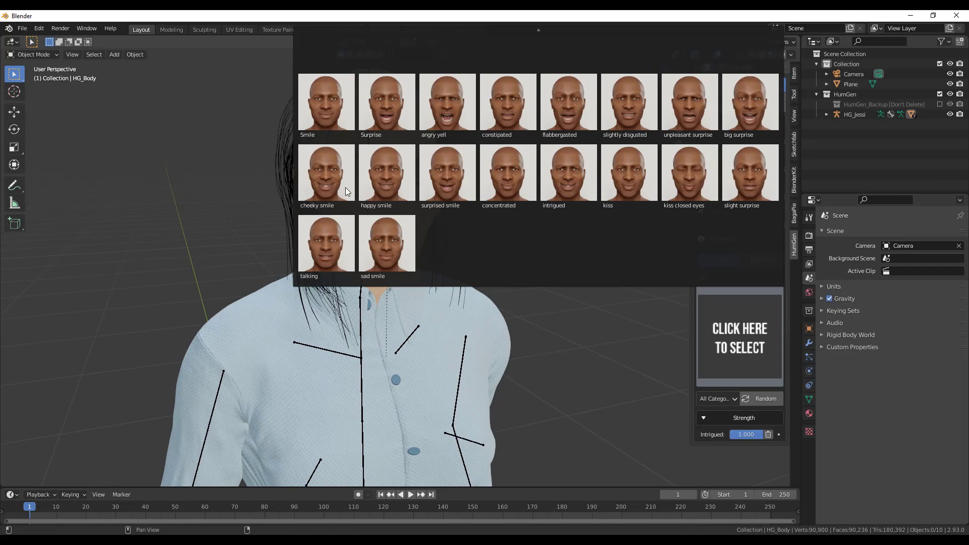
pyautogui.click(431, 291)
pyautogui.click(736, 337)
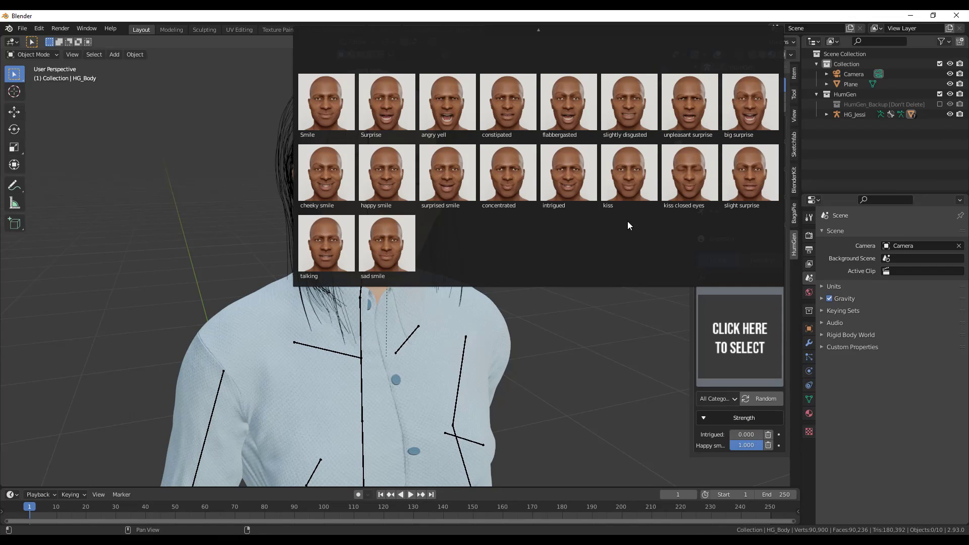
pyautogui.click(634, 105)
pyautogui.scroll(3, 366, 159)
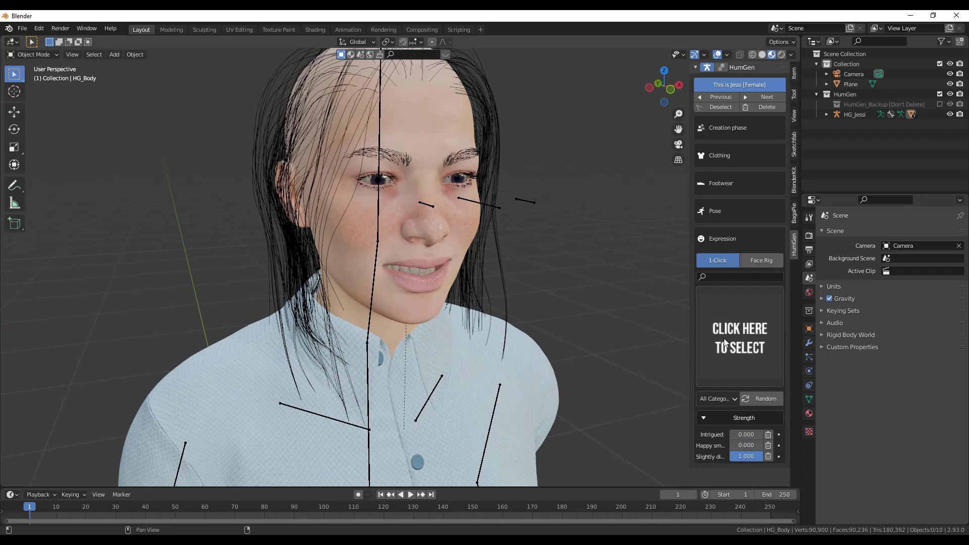
# Step: Try the angry yell 1-Click expression and inspect the face from another angle
pyautogui.click(724, 339)
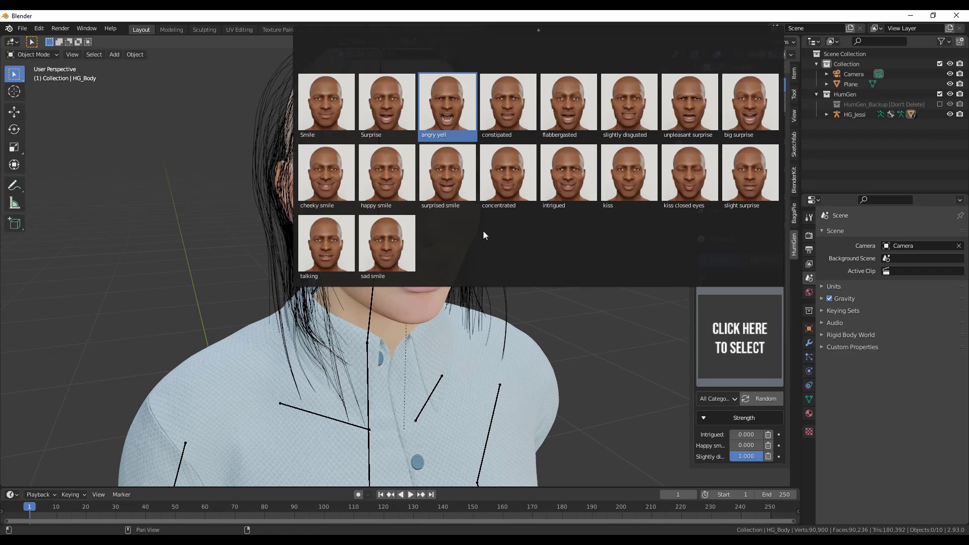
pyautogui.click(483, 234)
pyautogui.click(754, 337)
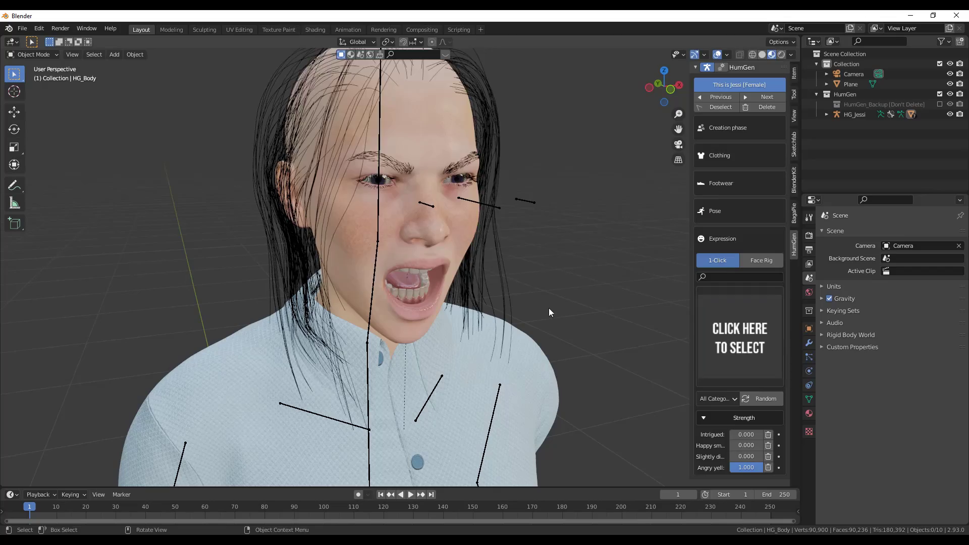
pyautogui.moveTo(550, 308); pyautogui.dragTo(529, 270, button='middle')
pyautogui.scroll(-3, 528, 271)
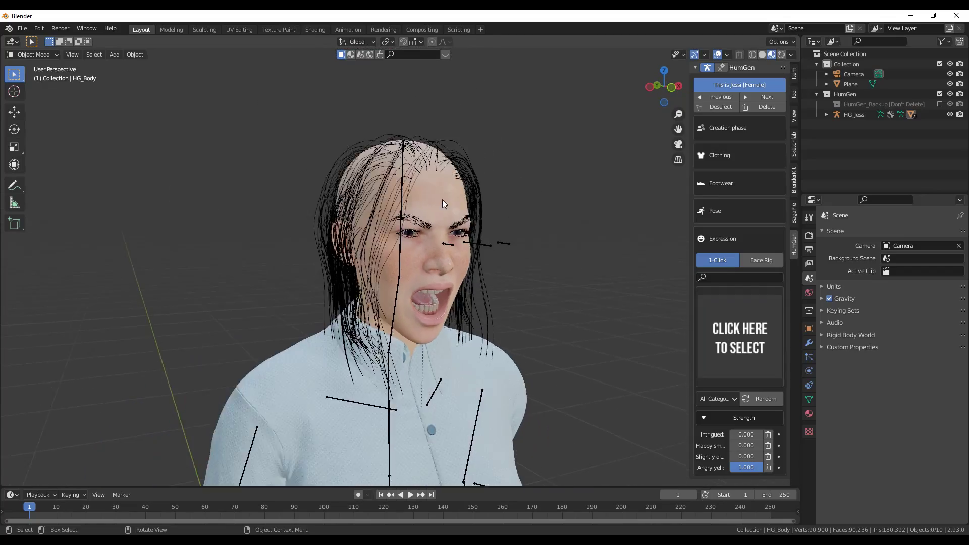
# Step: Give the female human the cheeky smile 1-Click expression
pyautogui.moveTo(442, 204); pyautogui.dragTo(559, 306, button='middle')
pyautogui.click(738, 345)
pyautogui.click(444, 158)
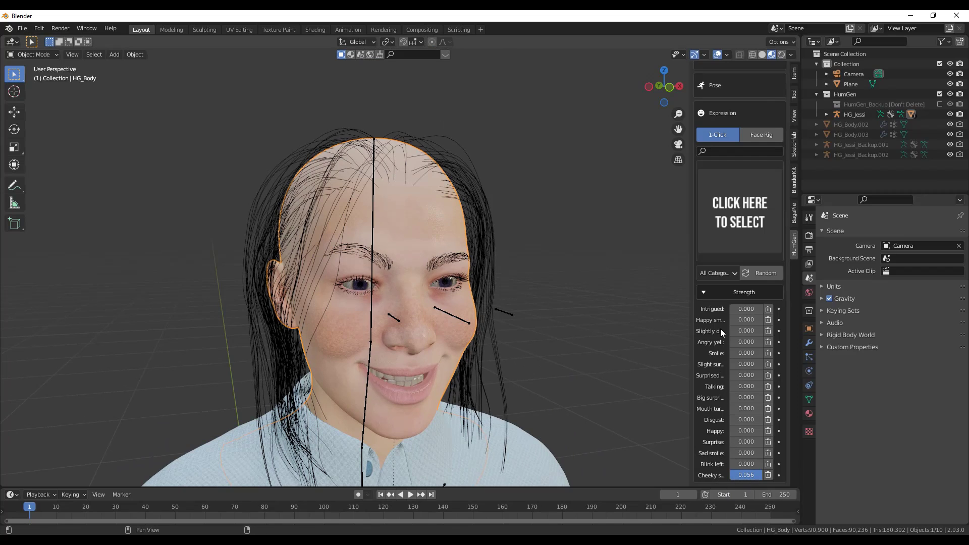
pyautogui.click(717, 274)
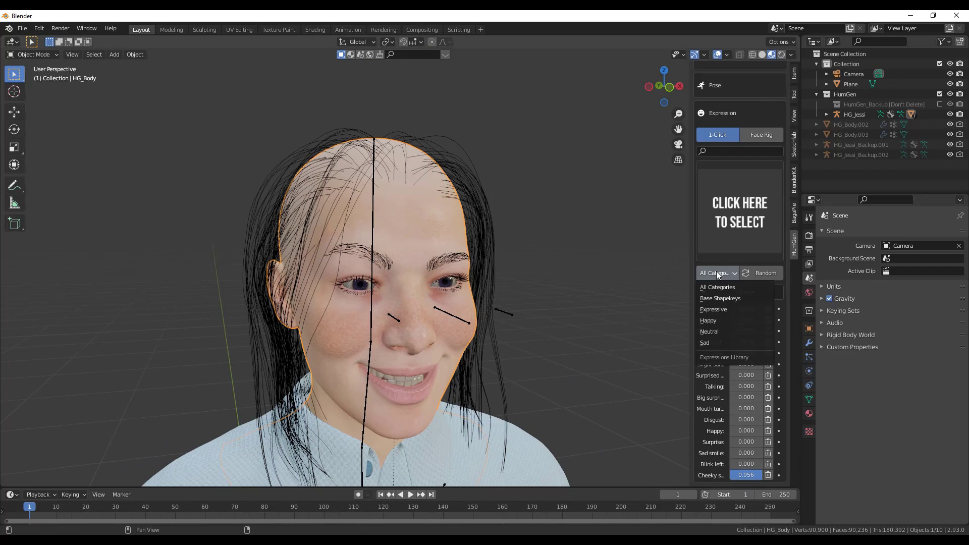
pyautogui.click(716, 273)
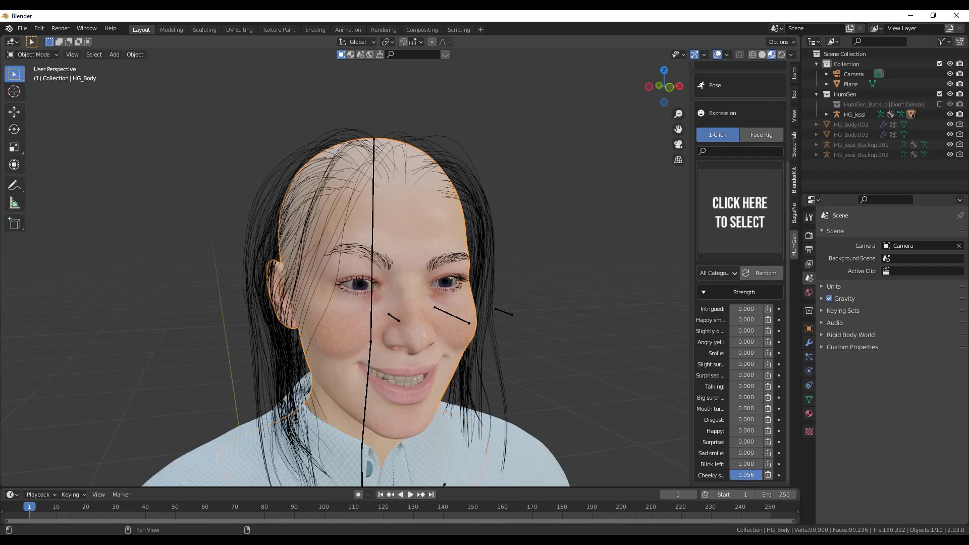
# Step: Reset the cheeky smile expression strength to 0 and keyframe it at frame 1
pyautogui.moveTo(746, 475)
pyautogui.mouseDown()
pyautogui.moveTo(733, 475)
pyautogui.moveTo(768, 475)
pyautogui.moveTo(738, 476)
pyautogui.moveTo(757, 475)
pyautogui.mouseUp()
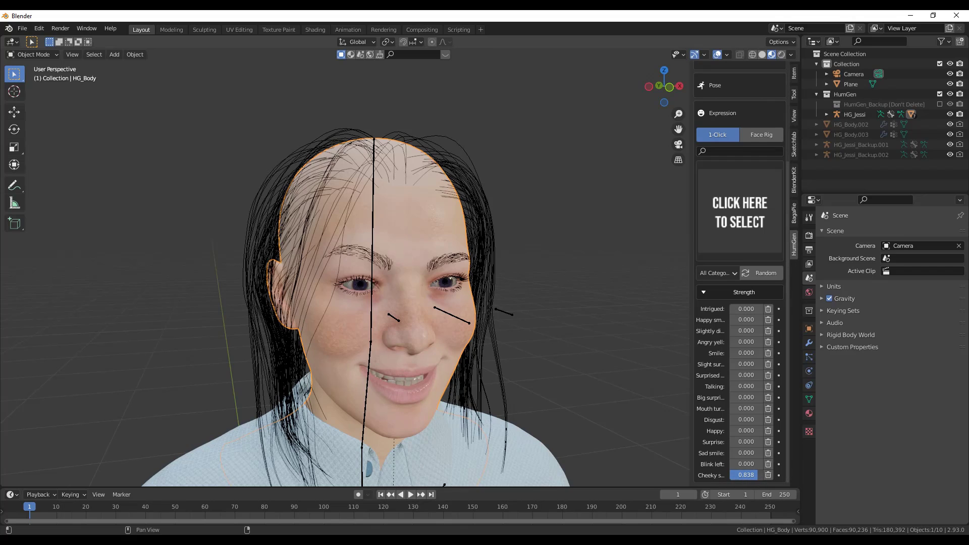
pyautogui.press('BackSpace')
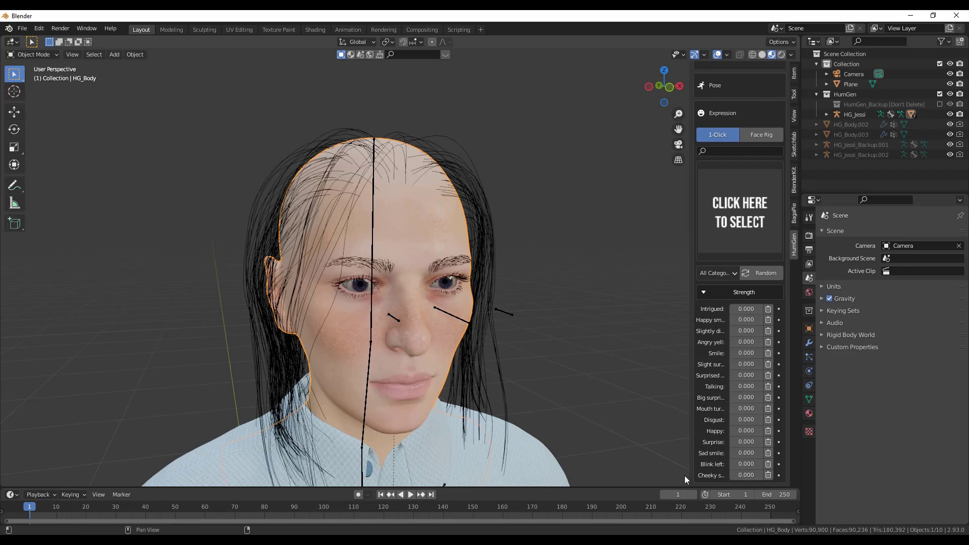
pyautogui.click(779, 475)
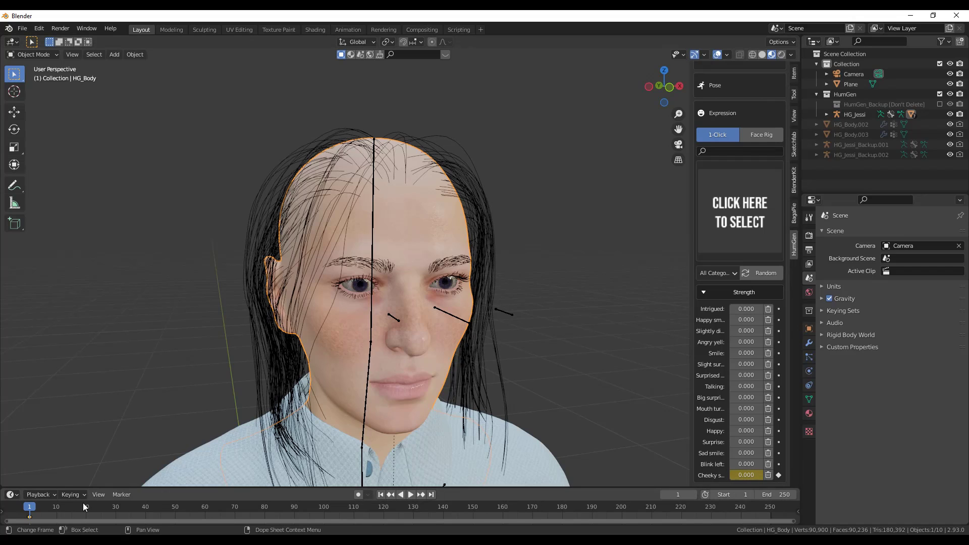
# Step: At frame 30, set the cheeky smile strength to 1.000 and add a second keyframe for it
pyautogui.press('space')
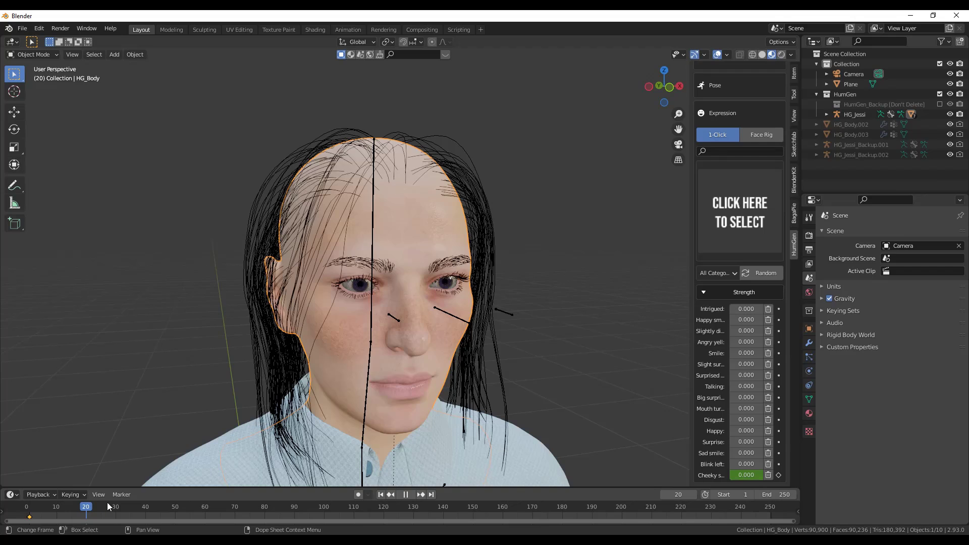
pyautogui.press('space')
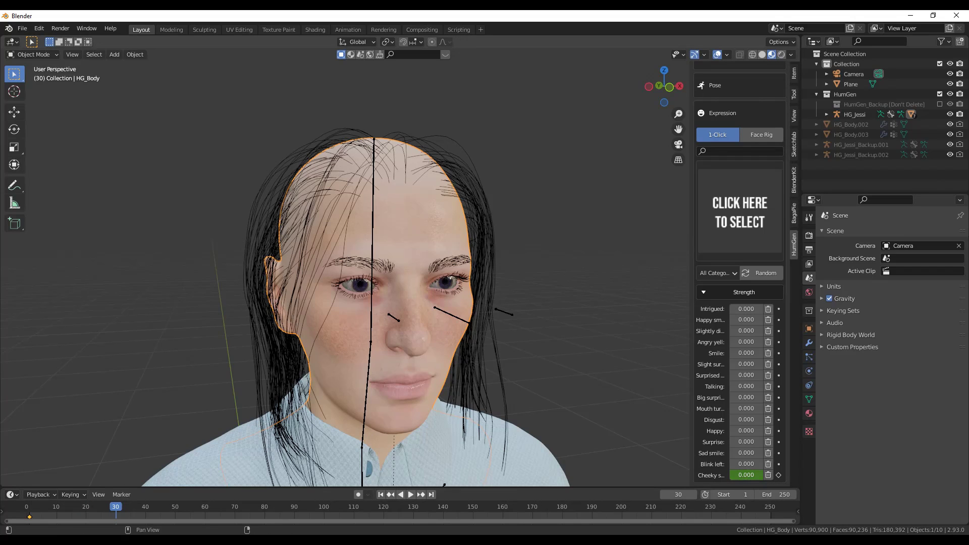
pyautogui.moveTo(746, 475); pyautogui.dragTo(779, 479)
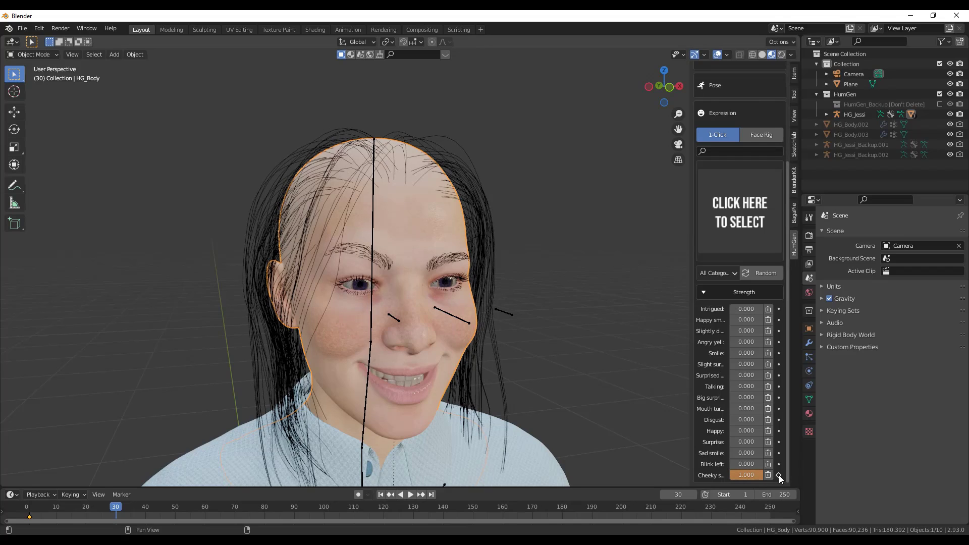
pyautogui.click(779, 476)
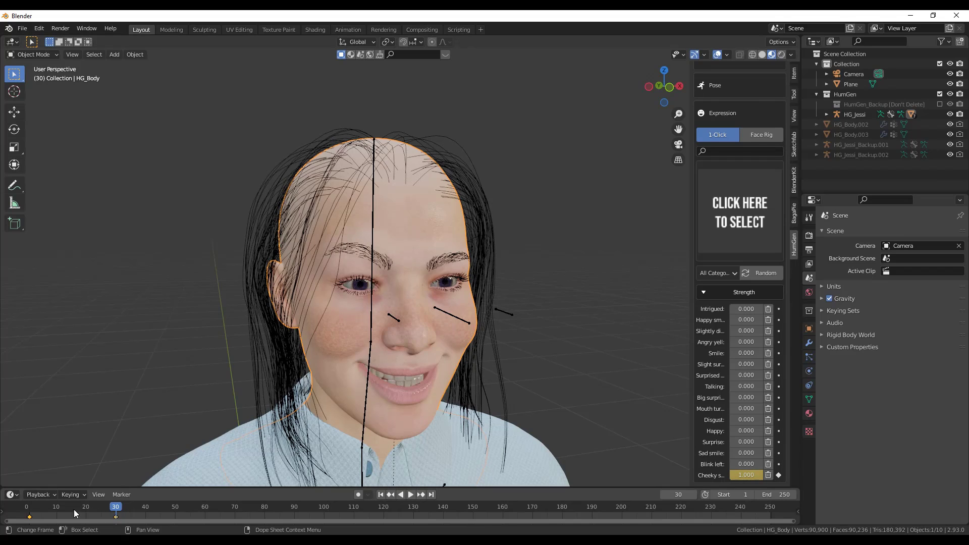
# Step: Play the cheeky smile animation from the start, stop it at frame 24, and inspect the face from another angle
pyautogui.moveTo(74, 514); pyautogui.dragTo(28, 513)
pyautogui.press('space')
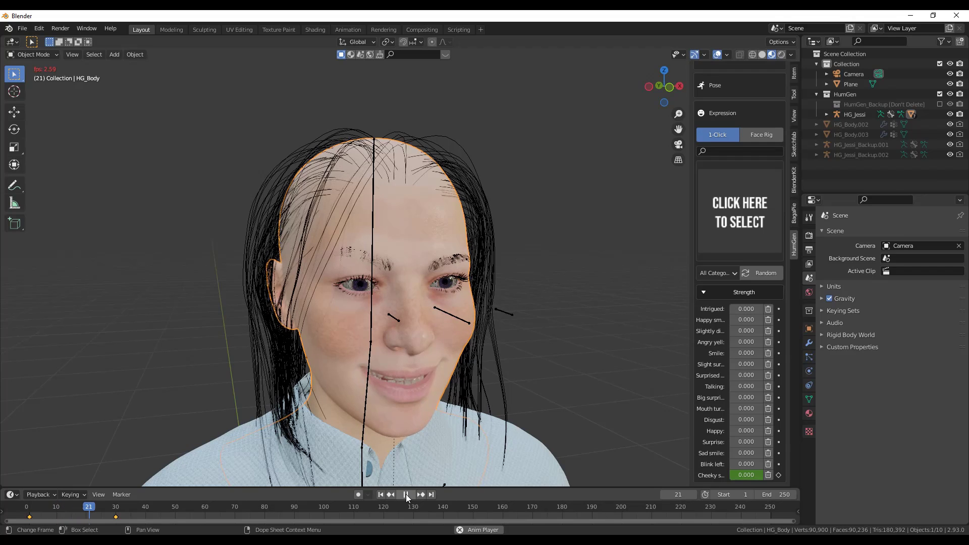
pyautogui.click(406, 495)
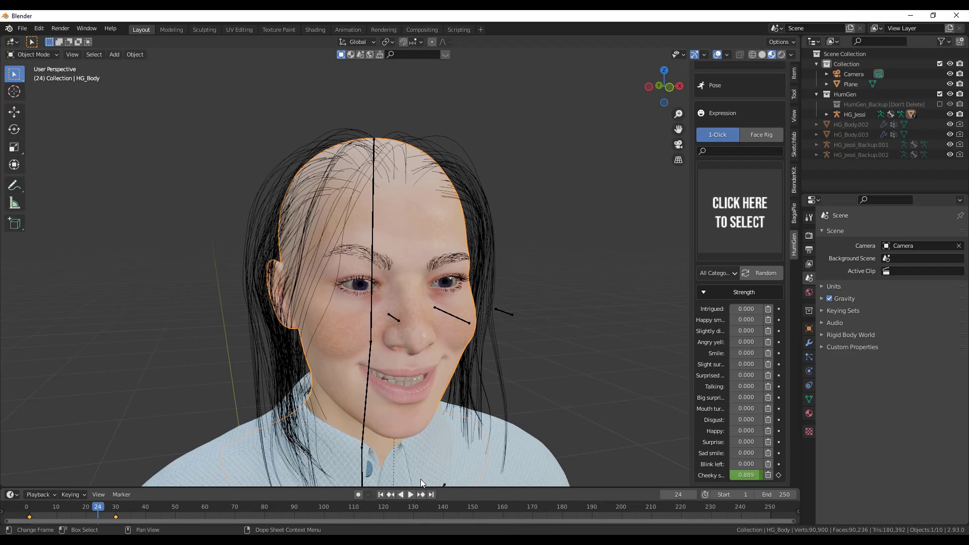
pyautogui.moveTo(409, 183); pyautogui.dragTo(891, 268, button='middle')
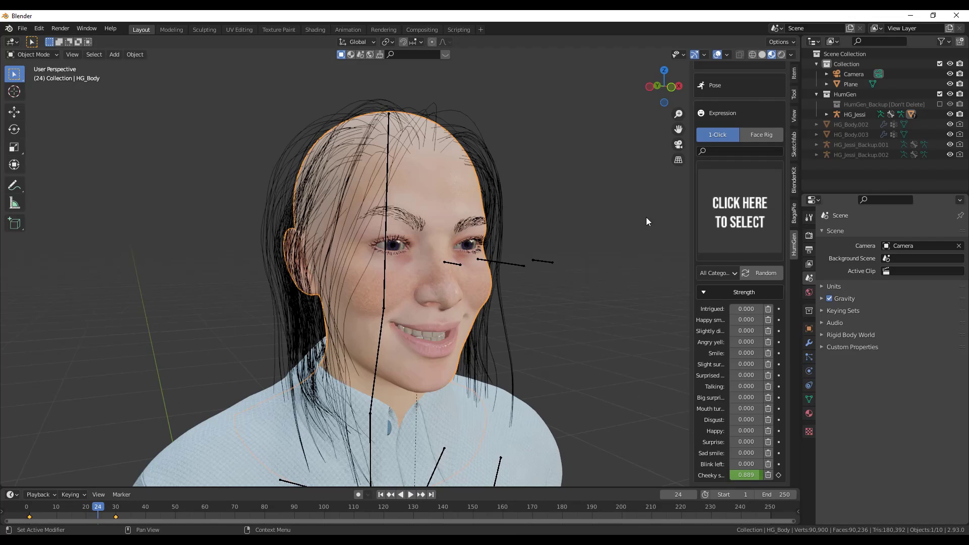
pyautogui.moveTo(645, 219); pyautogui.dragTo(443, 238, button='middle')
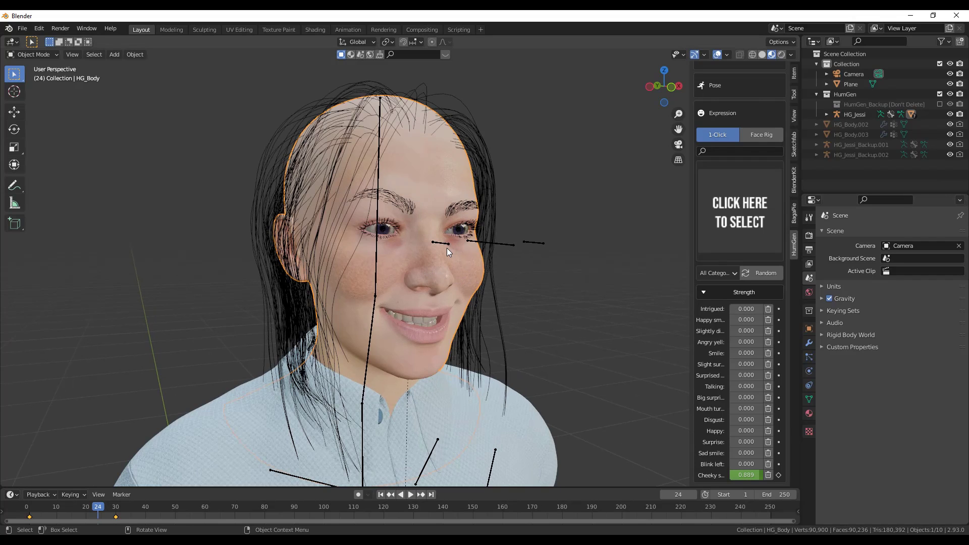
# Step: Switch to the camera's view, lock the camera to the view, and frame the female's head and upper body
pyautogui.press('KP_0')
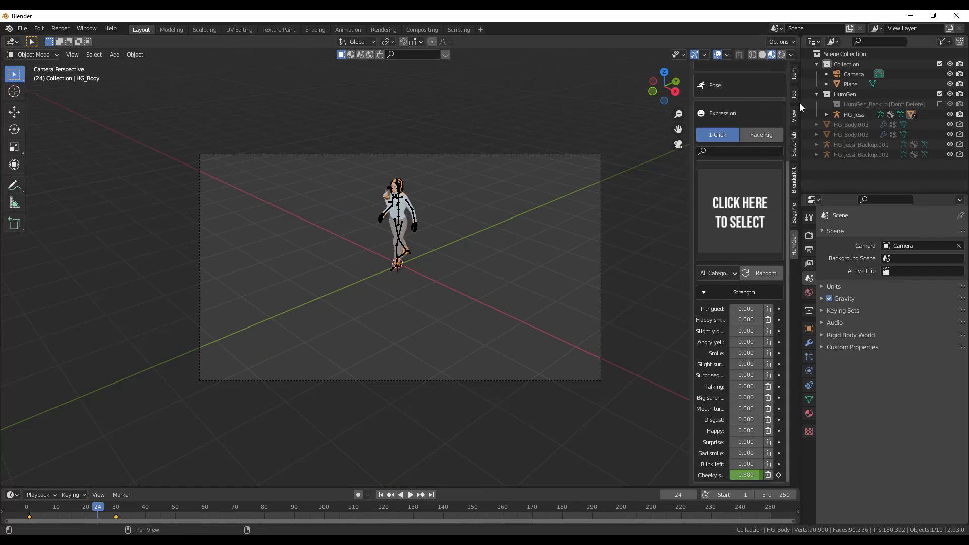
pyautogui.click(794, 116)
pyautogui.click(737, 193)
pyautogui.scroll(5, 501, 410)
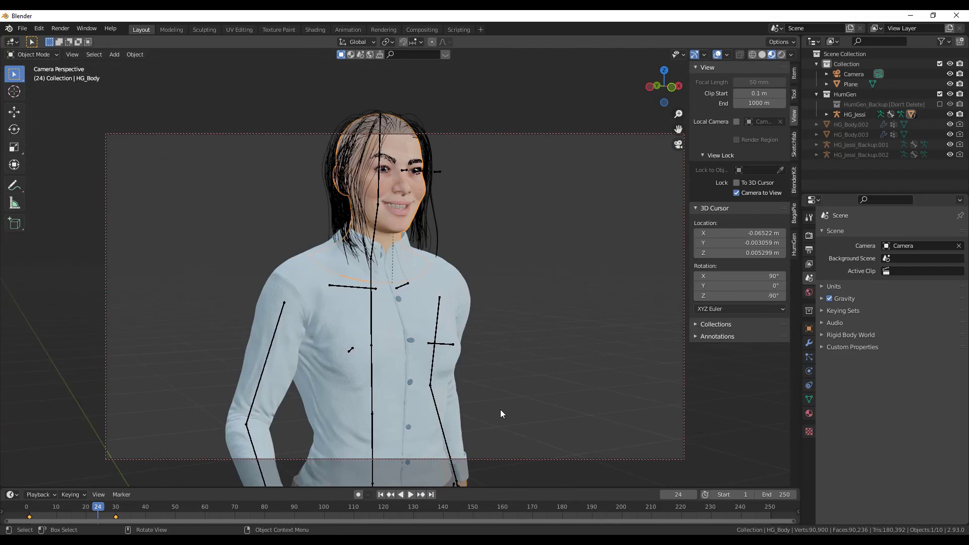
pyautogui.moveTo(501, 410); pyautogui.dragTo(457, 331, button='middle')
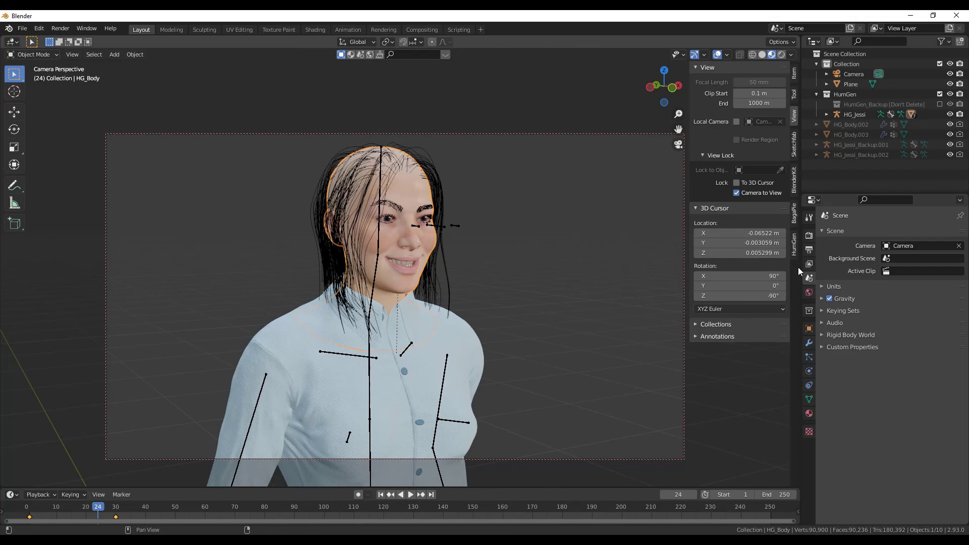
# Step: Change the render engine to Cycles and set its device to GPU Compute
pyautogui.click(810, 235)
pyautogui.click(893, 234)
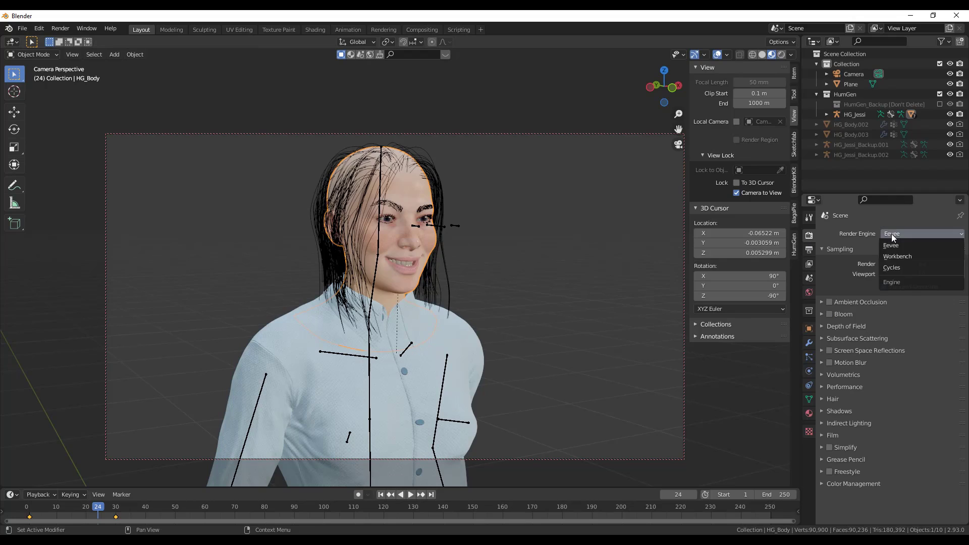
pyautogui.click(892, 268)
pyautogui.click(893, 259)
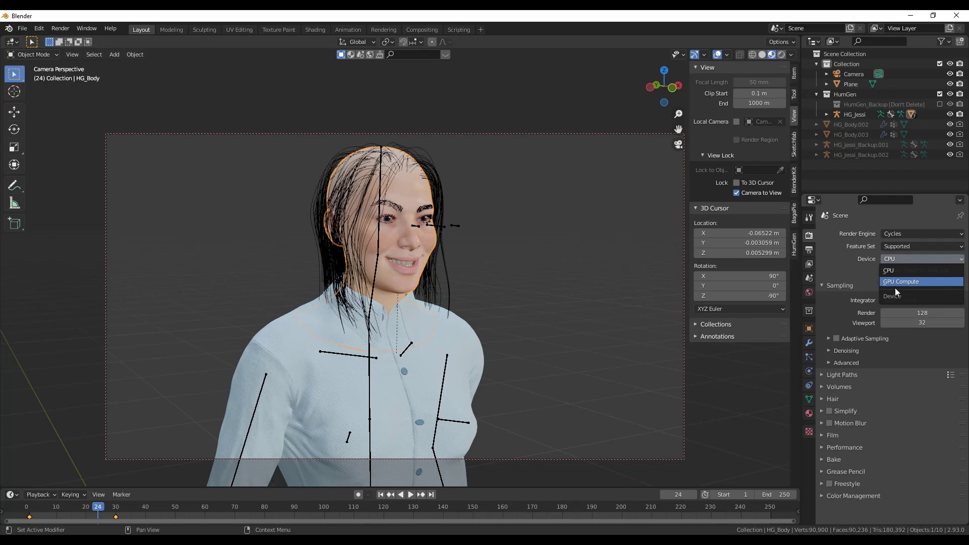
pyautogui.click(897, 282)
# Step: Enable denoising for both the render and the viewport, with OptiX as the denoiser for each
pyautogui.click(829, 352)
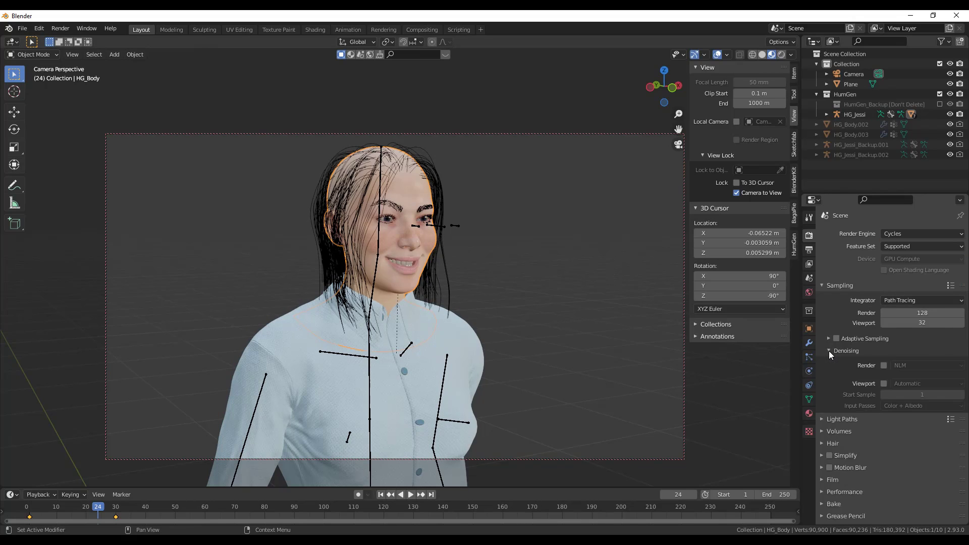
pyautogui.click(884, 384)
pyautogui.click(908, 384)
pyautogui.click(908, 367)
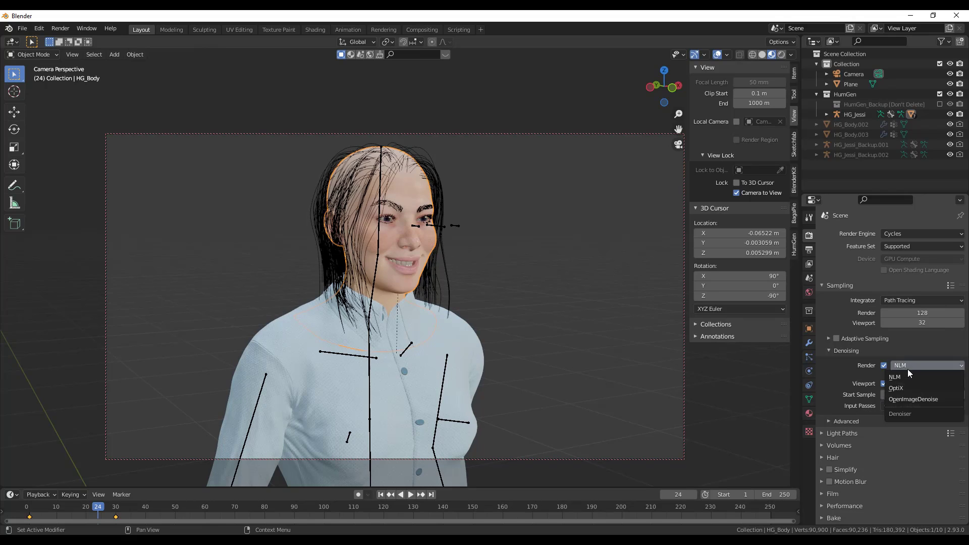
pyautogui.click(896, 388)
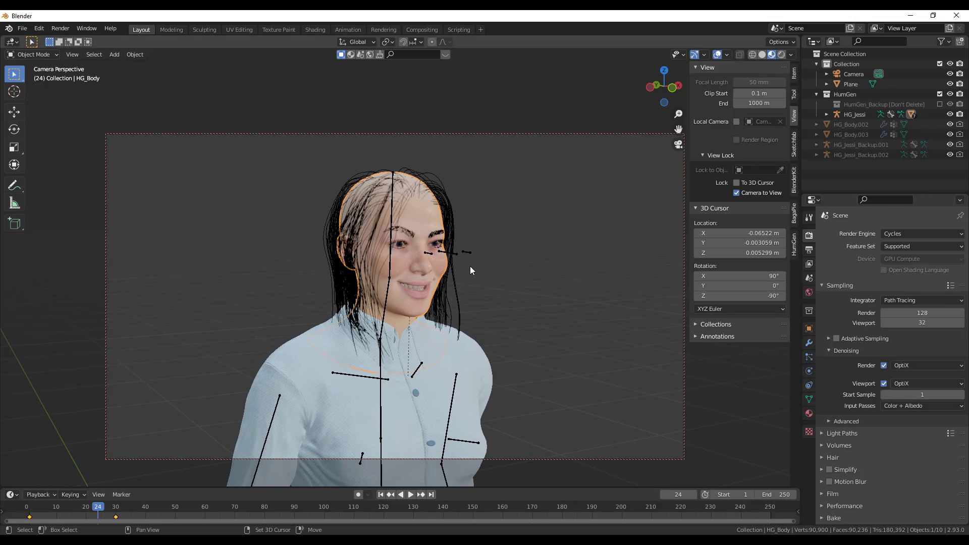
# Step: Render a still image of the smiling female human from the camera at frame 24
pyautogui.click(60, 28)
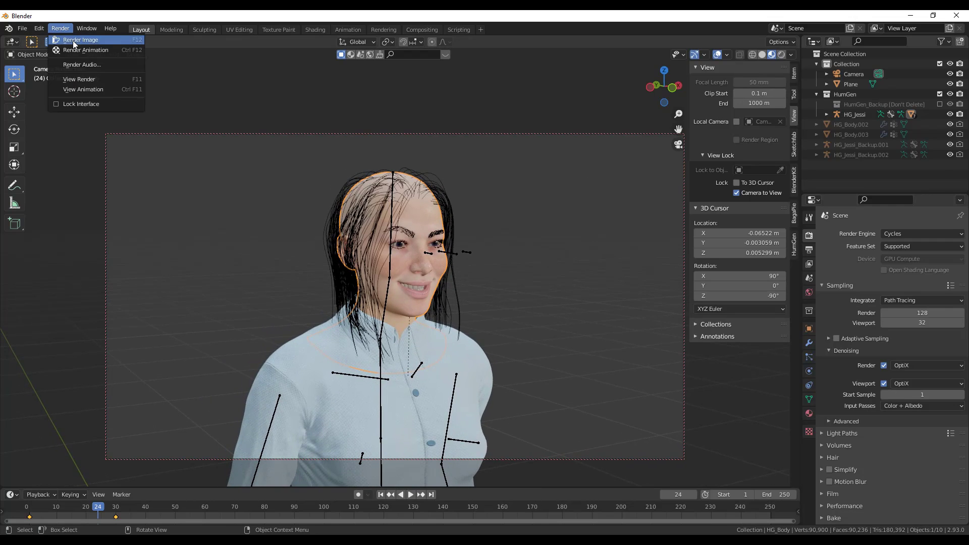
pyautogui.click(75, 40)
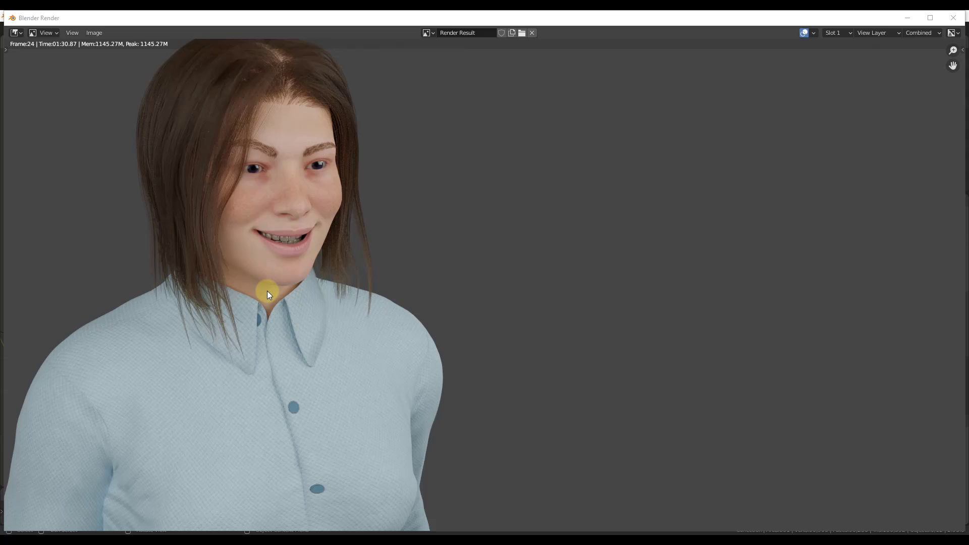